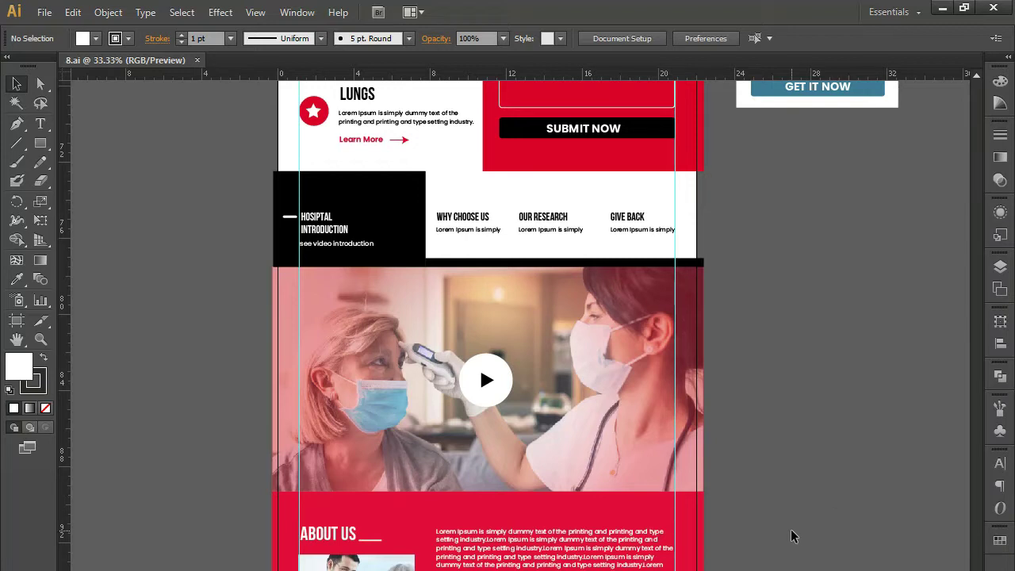
- Delete the old TRAINING VIDEOS section with its heading, underline and video images from below the About Us section
{"action": "left_click_drag", "start_coordinate": [778, 540], "coordinate": [784, 538]}
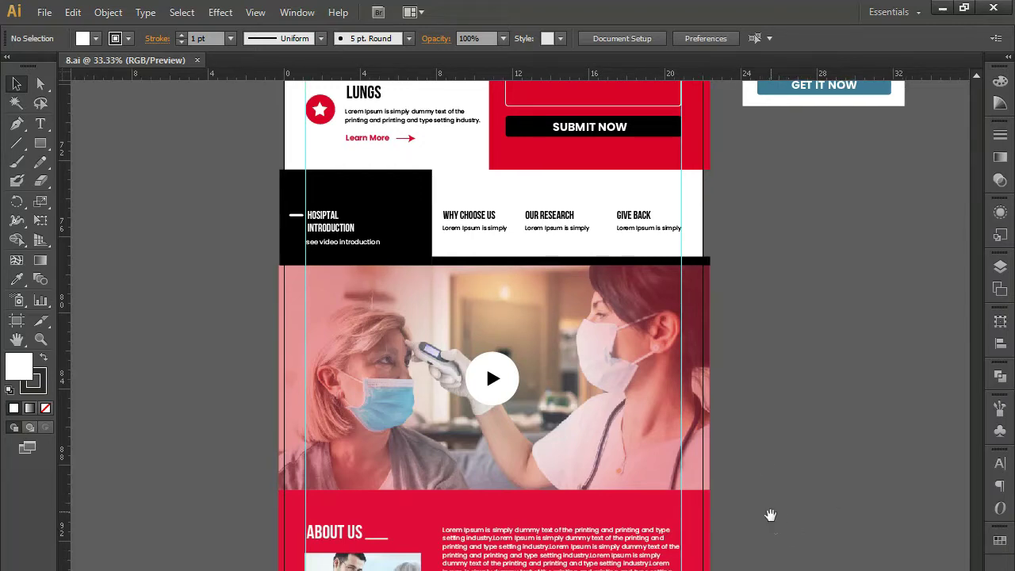
{"action": "left_click_drag", "start_coordinate": [757, 569], "coordinate": [741, 328]}
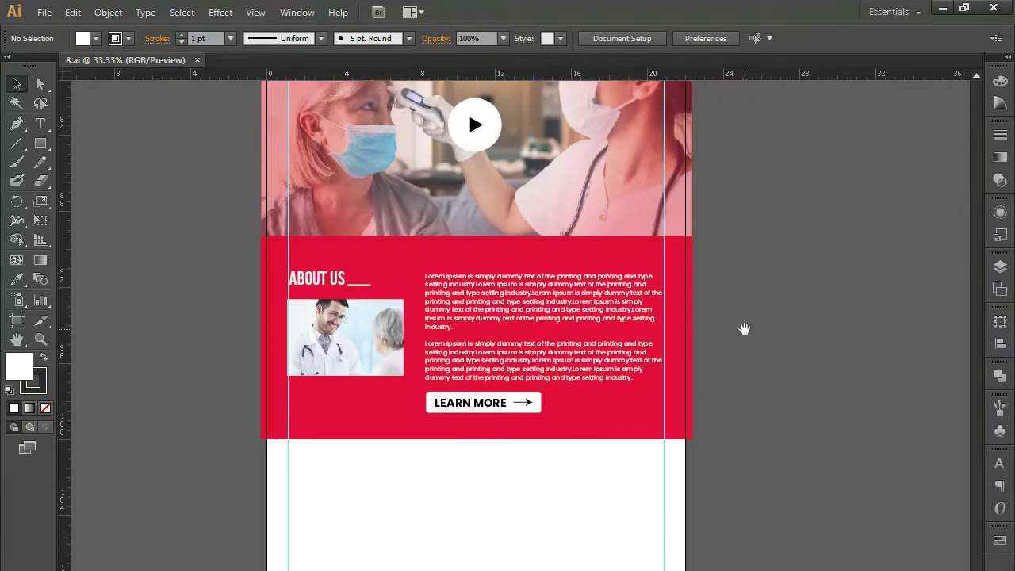
{"action": "left_click_drag", "start_coordinate": [726, 522], "coordinate": [718, 258]}
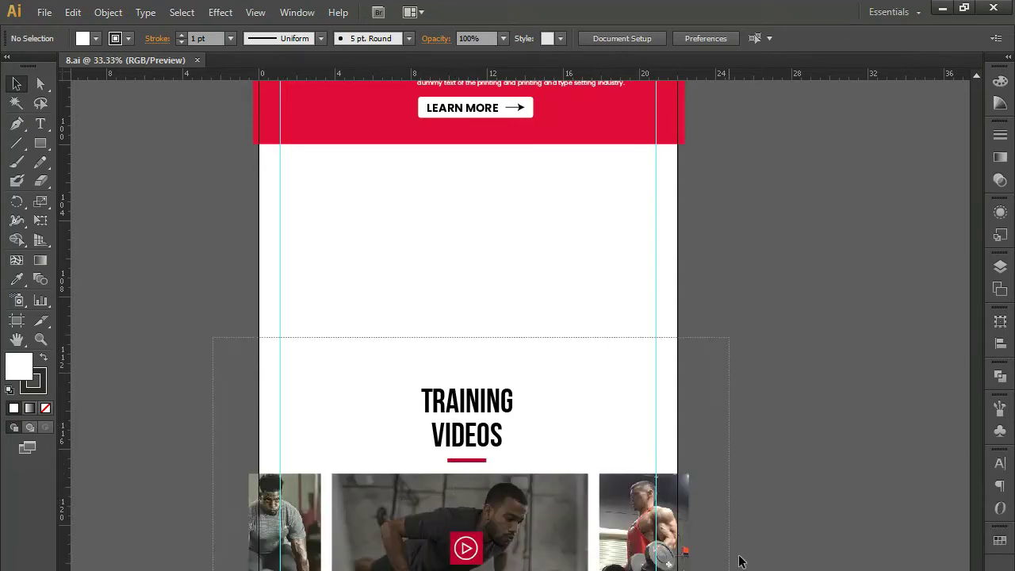
{"action": "left_click_drag", "start_coordinate": [212, 337], "coordinate": [729, 570]}
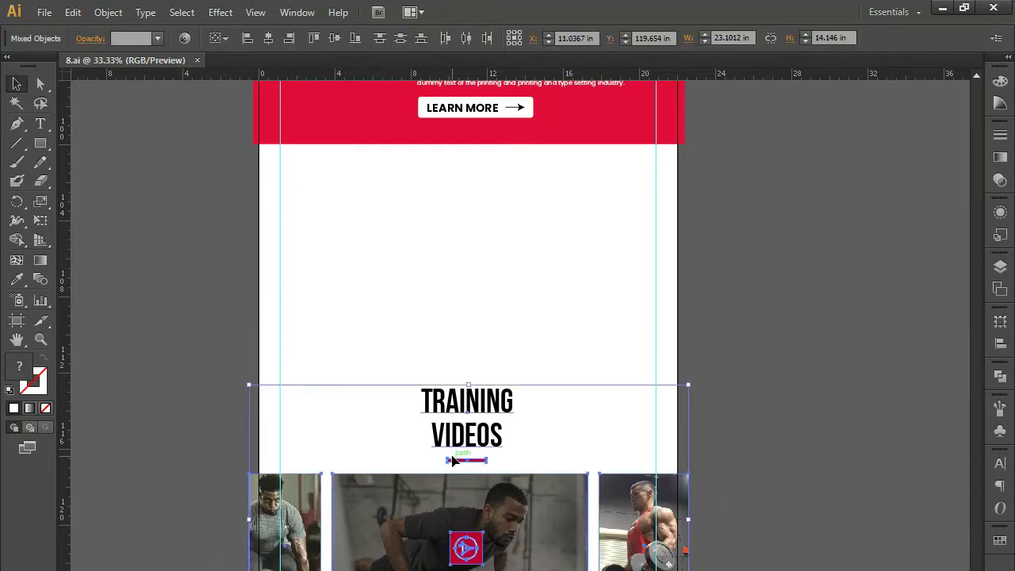
{"action": "key", "text": "Delete"}
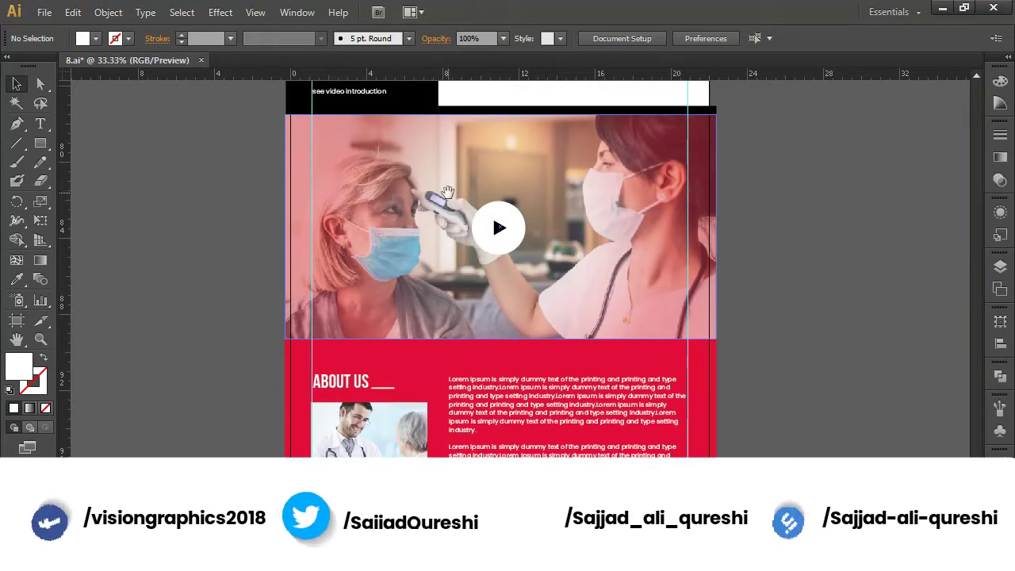
- Duplicate the OUR SERVICES heading with its line and faded pink text just below the original, and group the copy
{"action": "scroll", "coordinate": [447, 193], "scroll_direction": "up", "scroll_amount": 5}
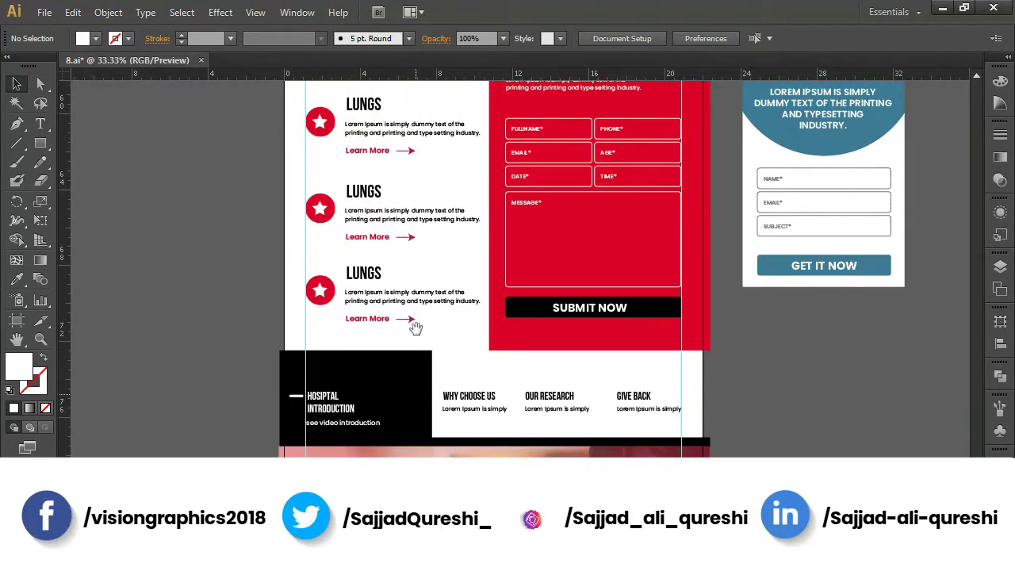
{"action": "scroll", "coordinate": [415, 417], "scroll_direction": "up", "scroll_amount": 3}
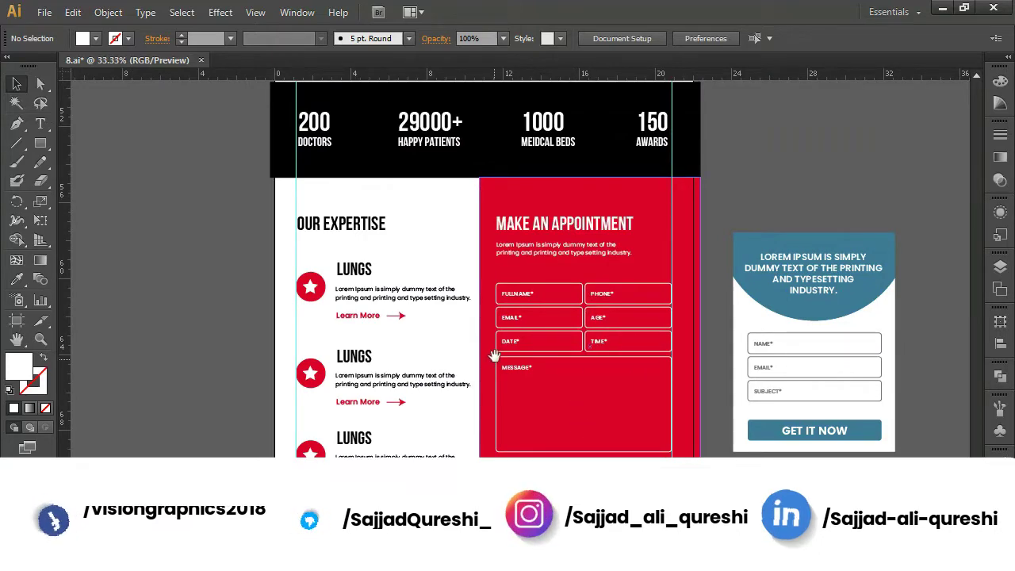
{"action": "left_click_drag", "start_coordinate": [425, 176], "coordinate": [451, 561]}
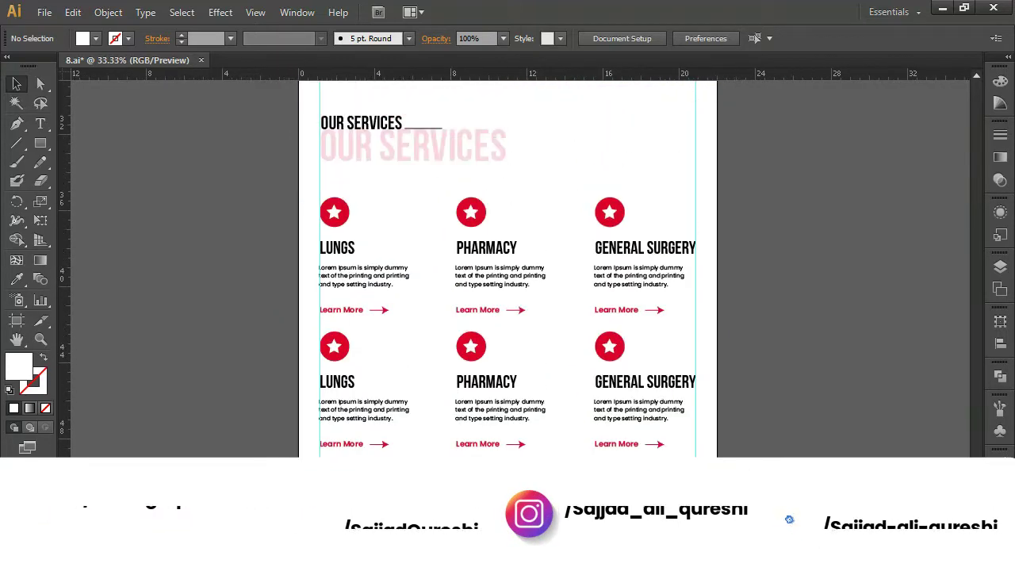
{"action": "mouse_move", "coordinate": [371, 171]}
{"action": "left_mouse_down"}
{"action": "mouse_move", "coordinate": [304, 136]}
{"action": "mouse_move", "coordinate": [354, 159]}
{"action": "left_mouse_up"}
{"action": "left_click", "coordinate": [298, 126]}
{"action": "key", "text": "ctrl+z"}
{"action": "left_click", "coordinate": [555, 134]}
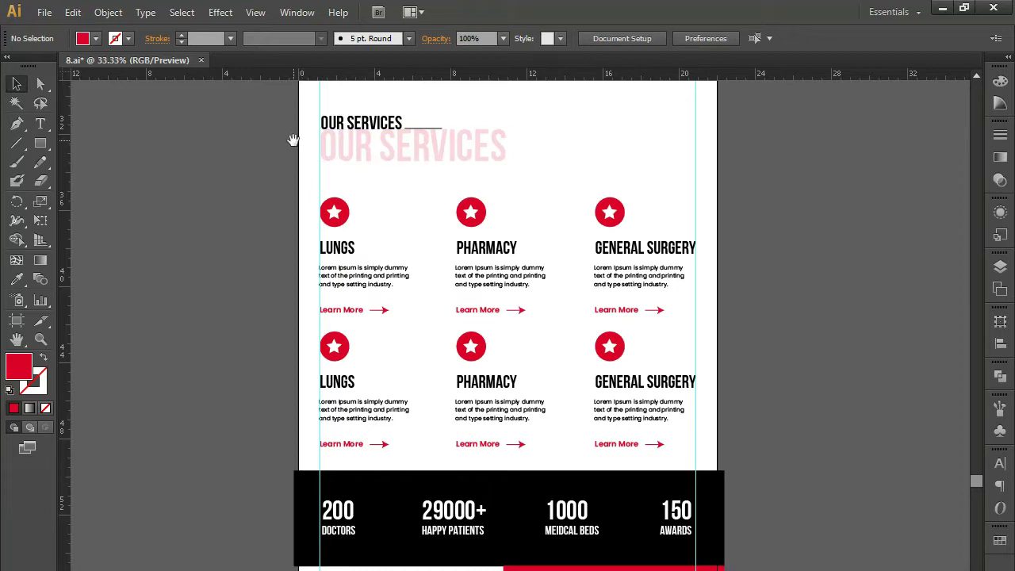
{"action": "left_click_drag", "start_coordinate": [292, 139], "coordinate": [306, 276]}
{"action": "left_click_drag", "start_coordinate": [320, 242], "coordinate": [486, 298]}
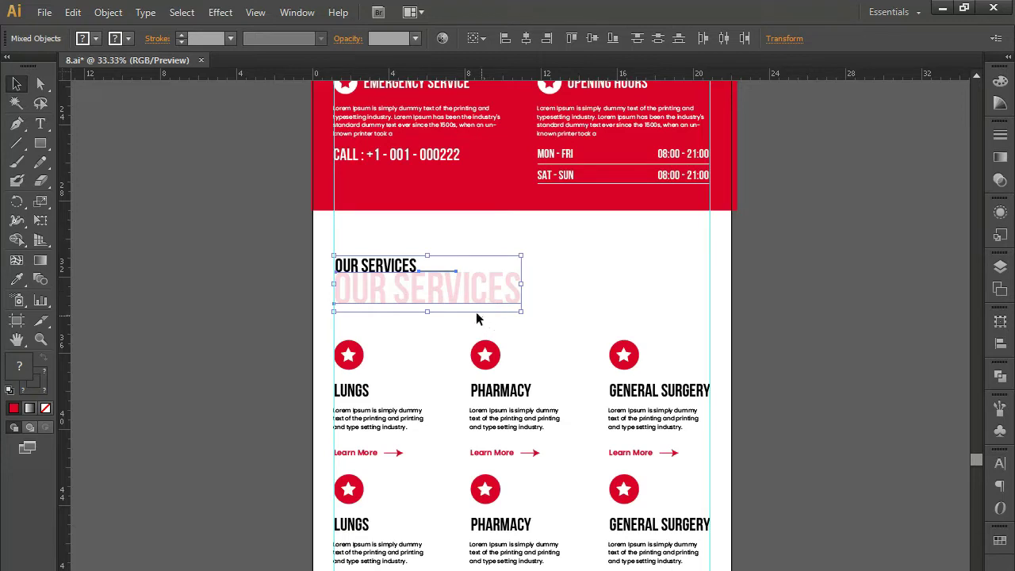
{"action": "left_click_drag", "start_coordinate": [445, 300], "coordinate": [445, 367]}
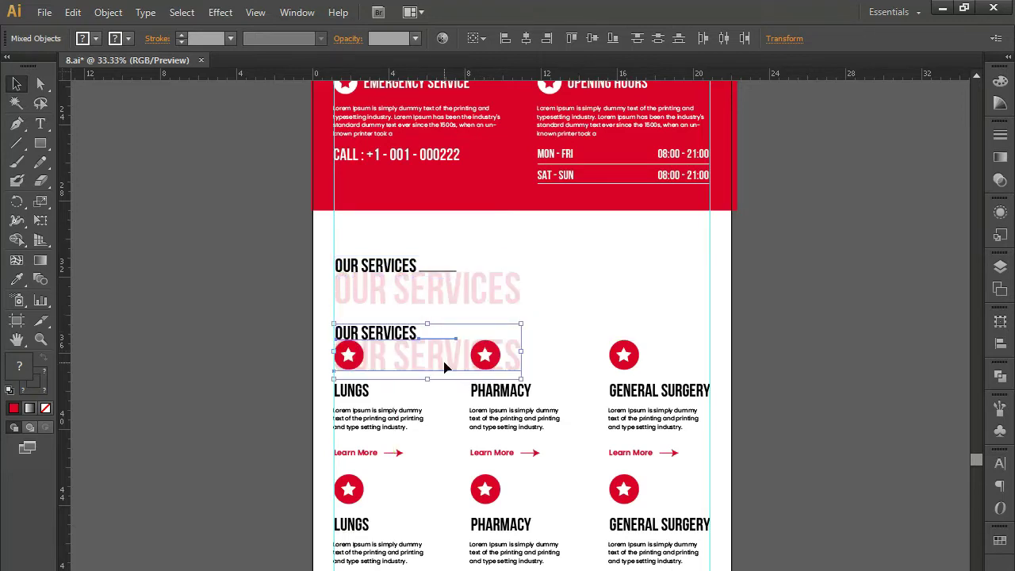
{"action": "key", "text": "ctrl+g"}
- Move the duplicated heading group into the white area below the About Us section, aligned to the left margin guide
{"action": "left_click_drag", "start_coordinate": [424, 410], "coordinate": [437, 178]}
{"action": "left_click_drag", "start_coordinate": [429, 130], "coordinate": [483, 569]}
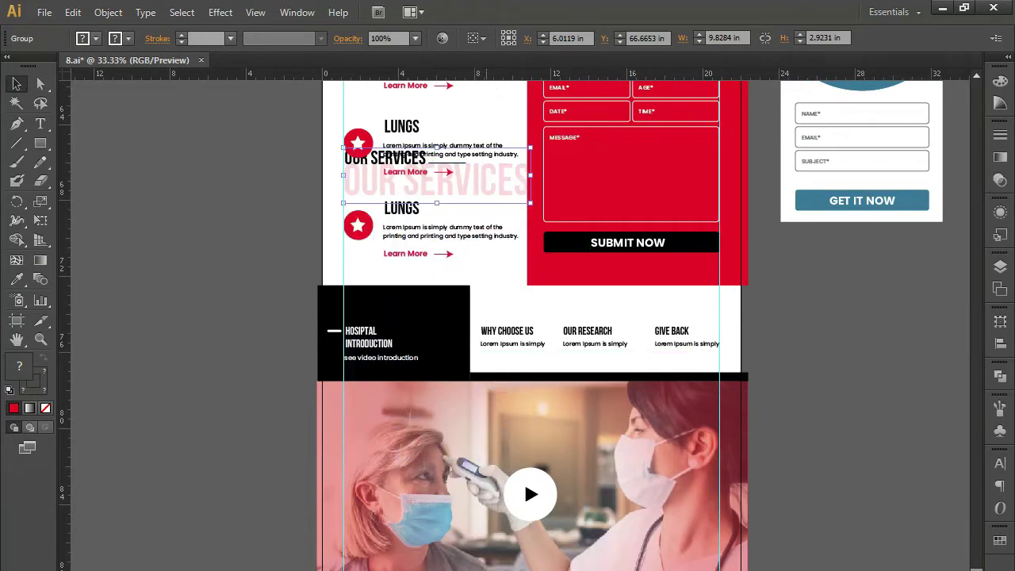
{"action": "left_click_drag", "start_coordinate": [446, 569], "coordinate": [463, 512]}
{"action": "left_click", "coordinate": [466, 551]}
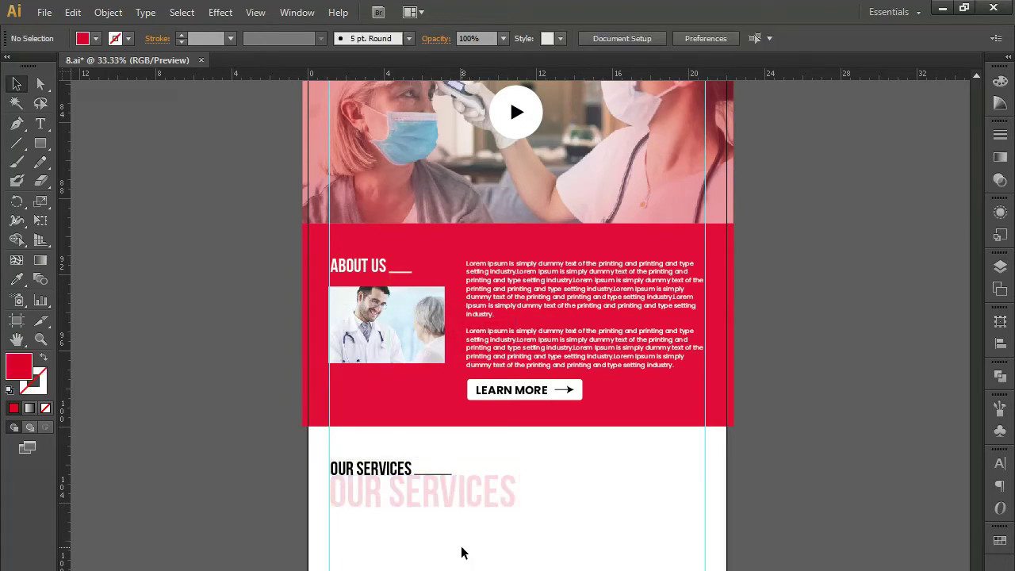
- Replace the word SERVICES with DOCTORS in the black heading of the copied group
{"action": "key", "text": "a"}
{"action": "key", "text": "space"}
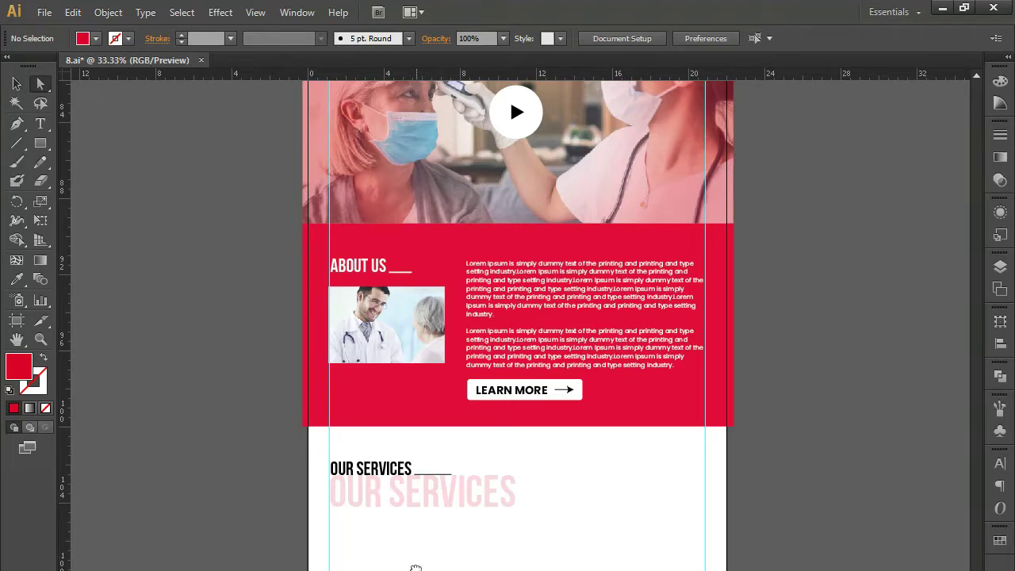
{"action": "left_click_drag", "start_coordinate": [416, 569], "coordinate": [418, 406]}
{"action": "key", "text": "space"}
{"action": "left_click_drag", "start_coordinate": [420, 559], "coordinate": [449, 442]}
{"action": "key", "text": "space"}
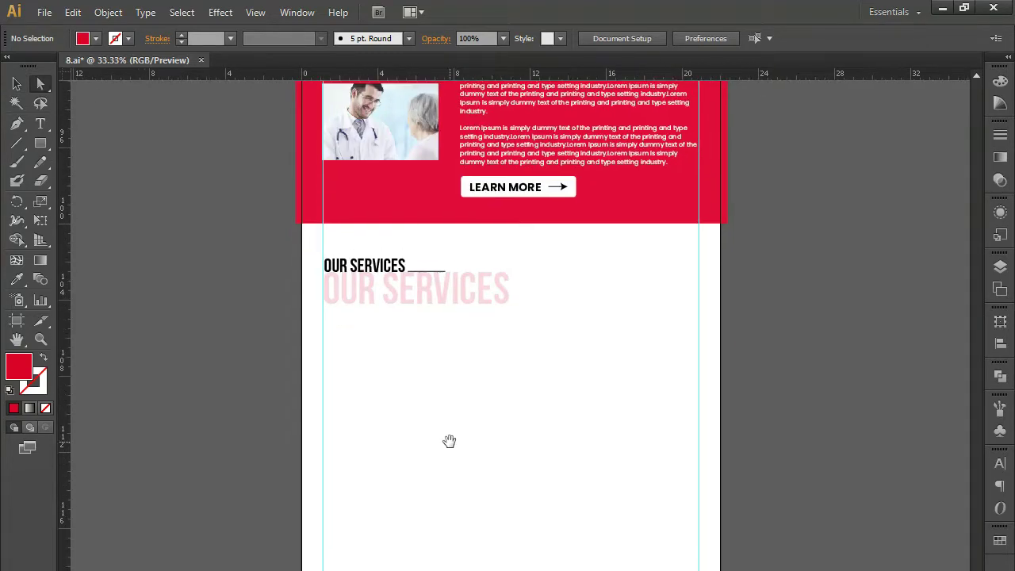
{"action": "key", "text": "ctrl+minus"}
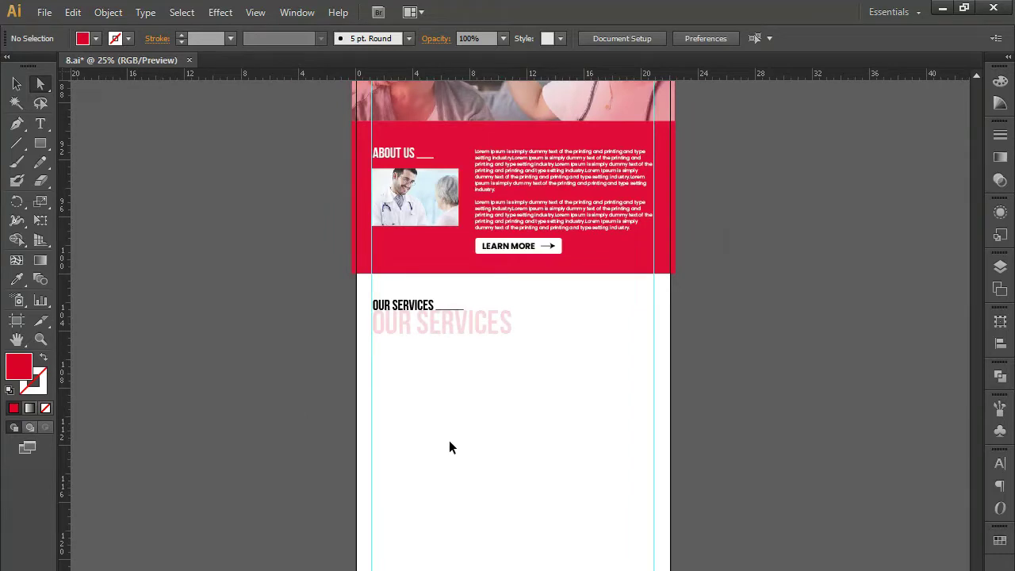
{"action": "key", "text": "ctrl+plus"}
{"action": "key", "text": "ctrl+plus"}
{"action": "key", "text": "ctrl+plus"}
{"action": "left_click_drag", "start_coordinate": [317, 353], "coordinate": [380, 394]}
{"action": "key", "text": "t"}
{"action": "left_click", "coordinate": [265, 158]}
{"action": "left_click_drag", "start_coordinate": [234, 139], "coordinate": [365, 124]}
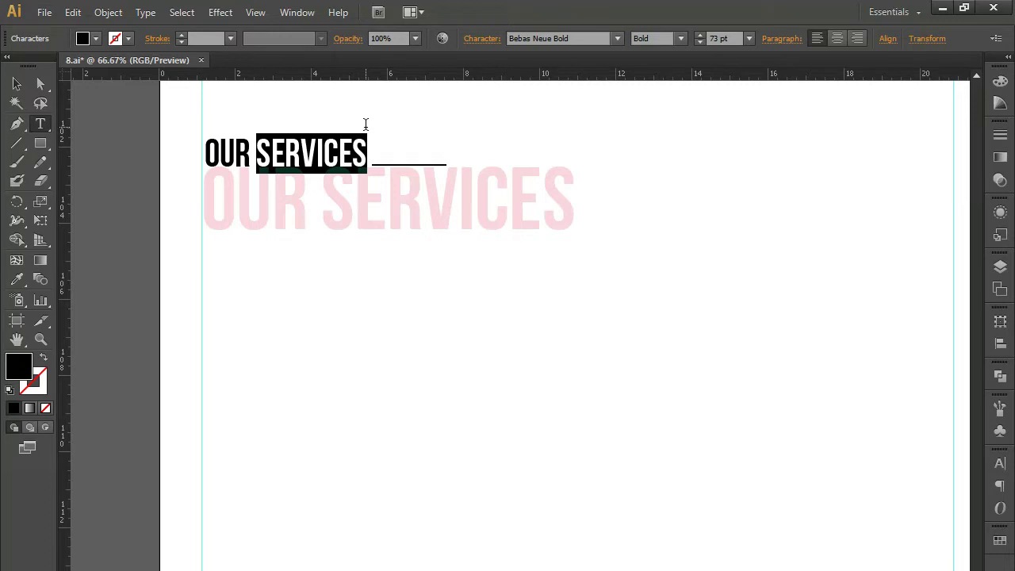
{"action": "type", "text": "DI"}
{"action": "key", "text": "BackSpace"}
{"action": "type", "text": "OC"}
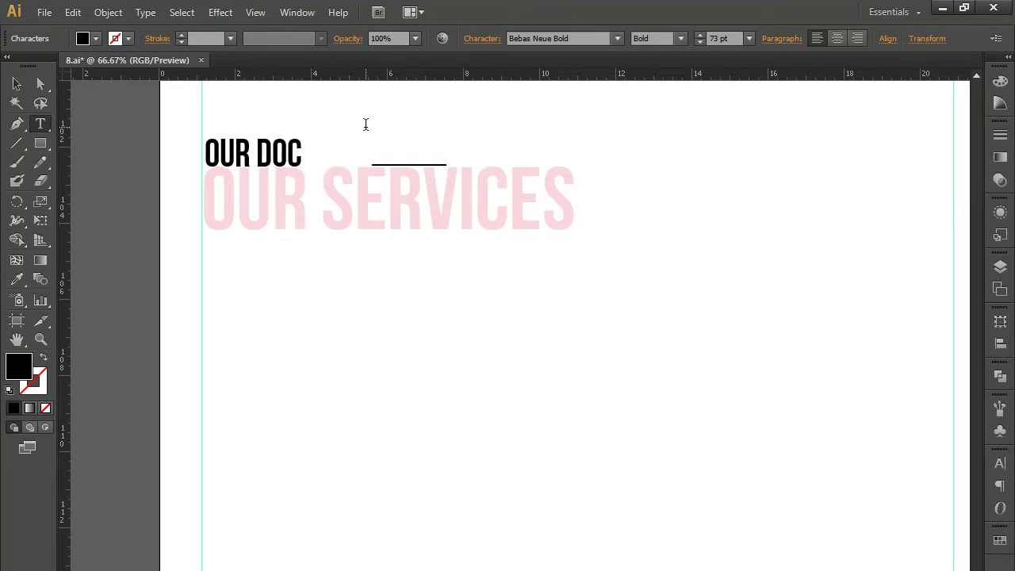
{"action": "type", "text": "TORS"}
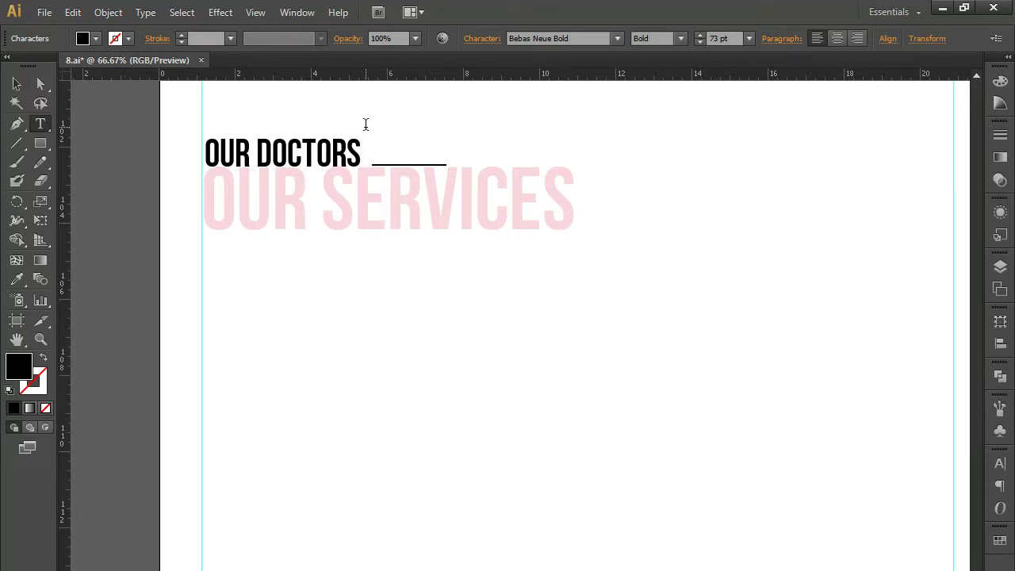
- Replace SERVICES with DOCTORS in the large faded pink heading and finish text editing
{"action": "left_click_drag", "start_coordinate": [321, 205], "coordinate": [592, 206]}
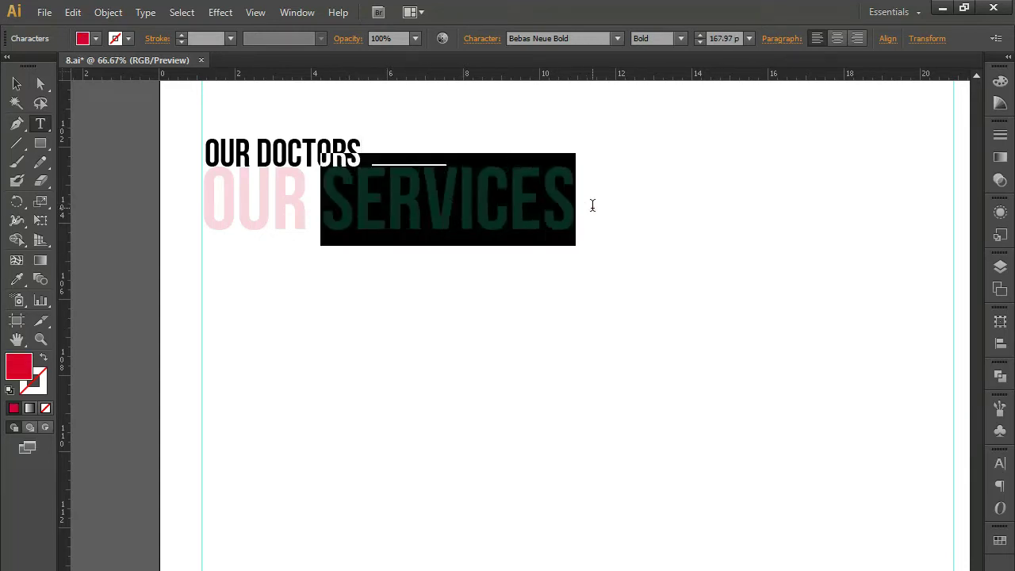
{"action": "type", "text": "DOC"}
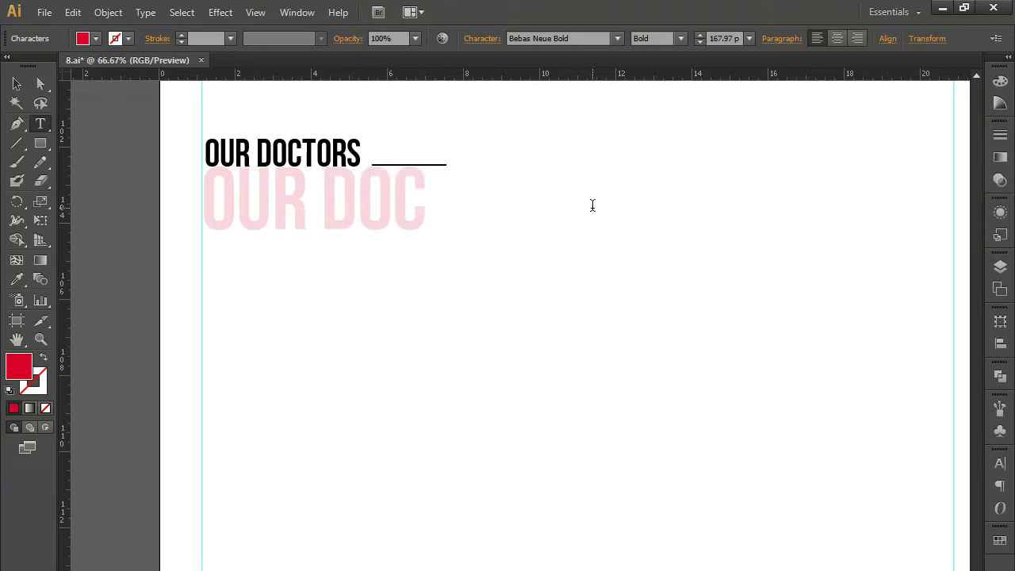
{"action": "type", "text": "TORS"}
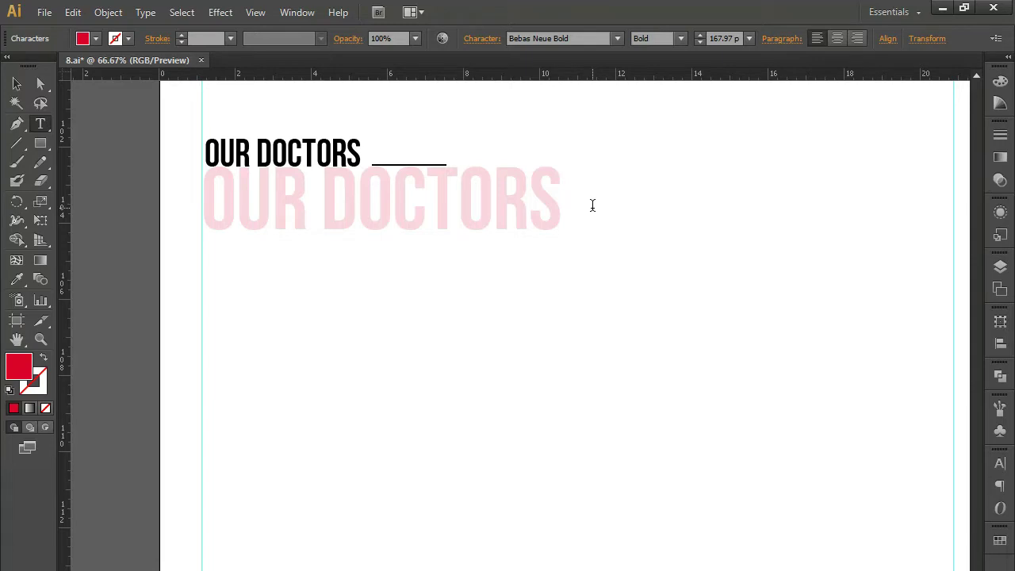
{"action": "left_click", "coordinate": [17, 83]}
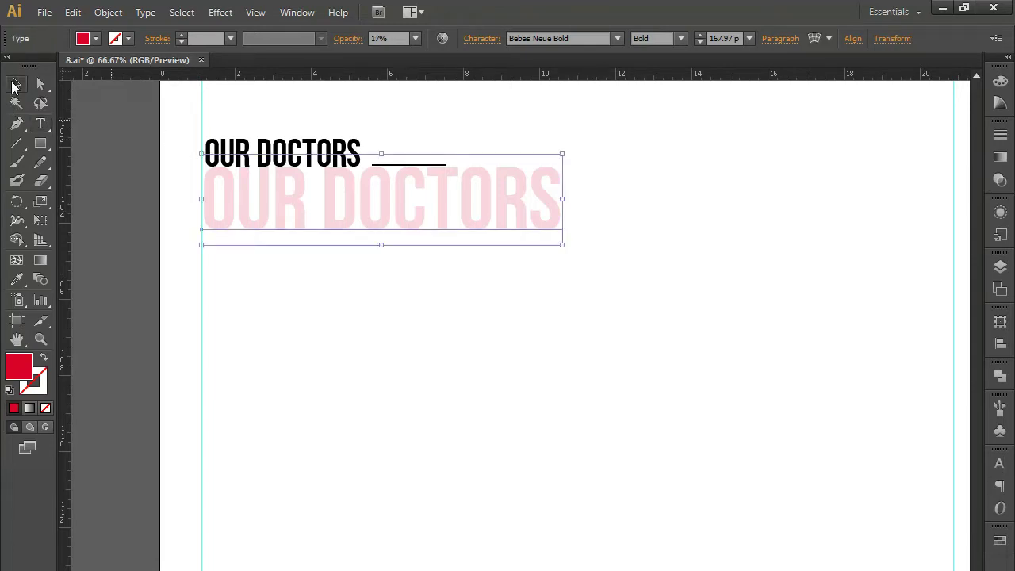
- Draw a tall red rectangle below the OUR DOCTORS heading, starting at the left margin guide
{"action": "left_click", "coordinate": [49, 145]}
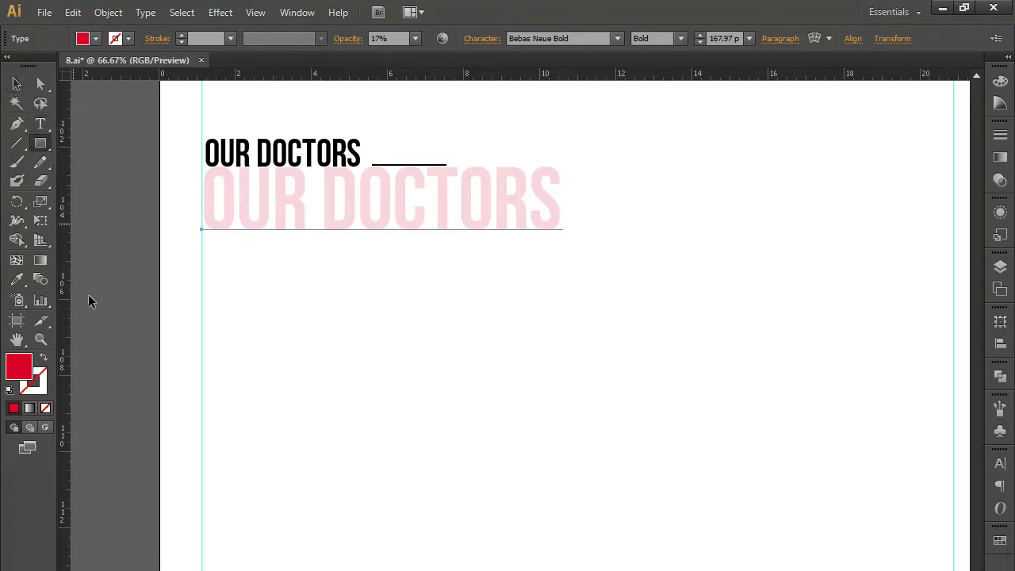
{"action": "mouse_move", "coordinate": [201, 290]}
{"action": "left_mouse_down"}
{"action": "mouse_move", "coordinate": [265, 420]}
{"action": "mouse_move", "coordinate": [407, 570]}
{"action": "mouse_move", "coordinate": [471, 570]}
{"action": "left_mouse_up"}
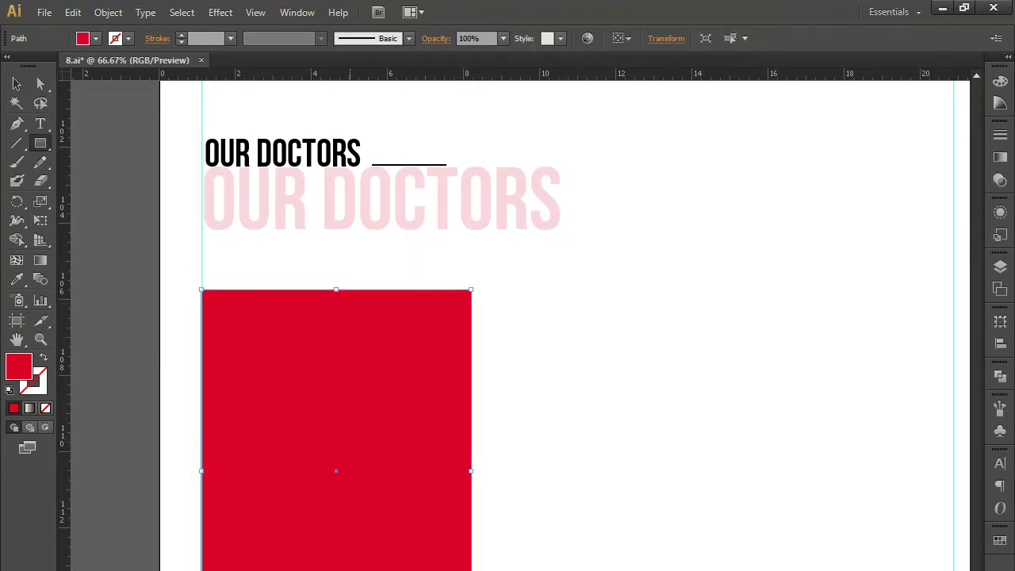
{"action": "key", "text": "ctrl+minus"}
{"action": "key", "text": "ctrl+minus"}
{"action": "double_click", "coordinate": [17, 83]}
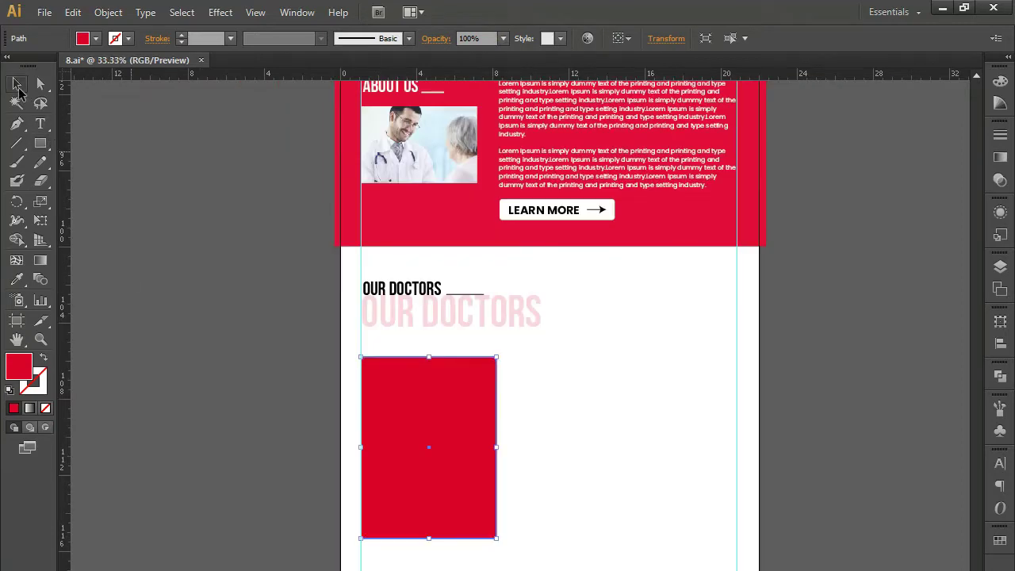
{"action": "left_click", "coordinate": [588, 516]}
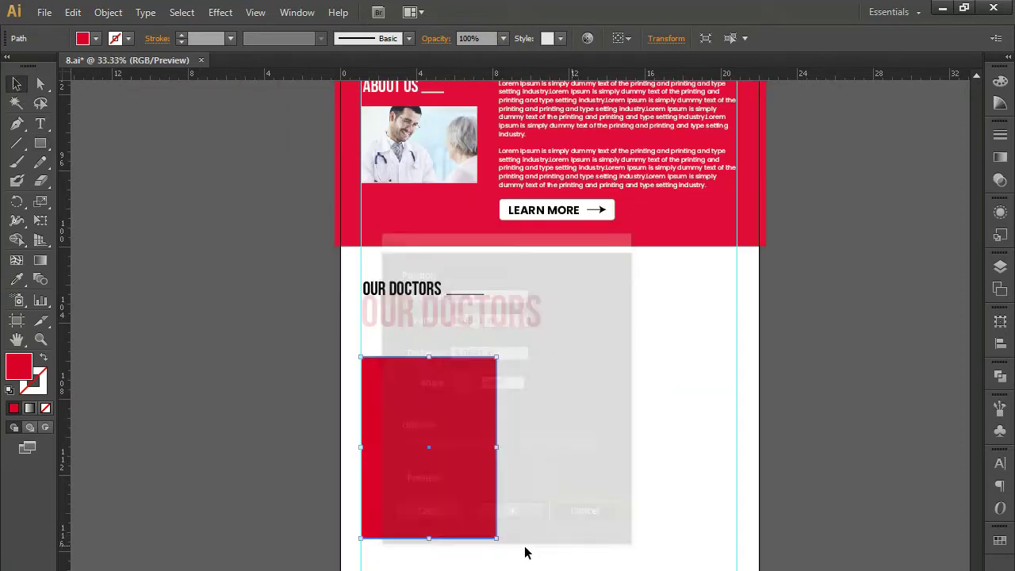
- Scale the red rectangle down proportionally and place a duplicate to its right with a small gap
{"action": "left_click_drag", "start_coordinate": [497, 538], "coordinate": [466, 498]}
{"action": "left_click_drag", "start_coordinate": [424, 452], "coordinate": [429, 452]}
{"action": "left_click_drag", "start_coordinate": [444, 485], "coordinate": [546, 486]}
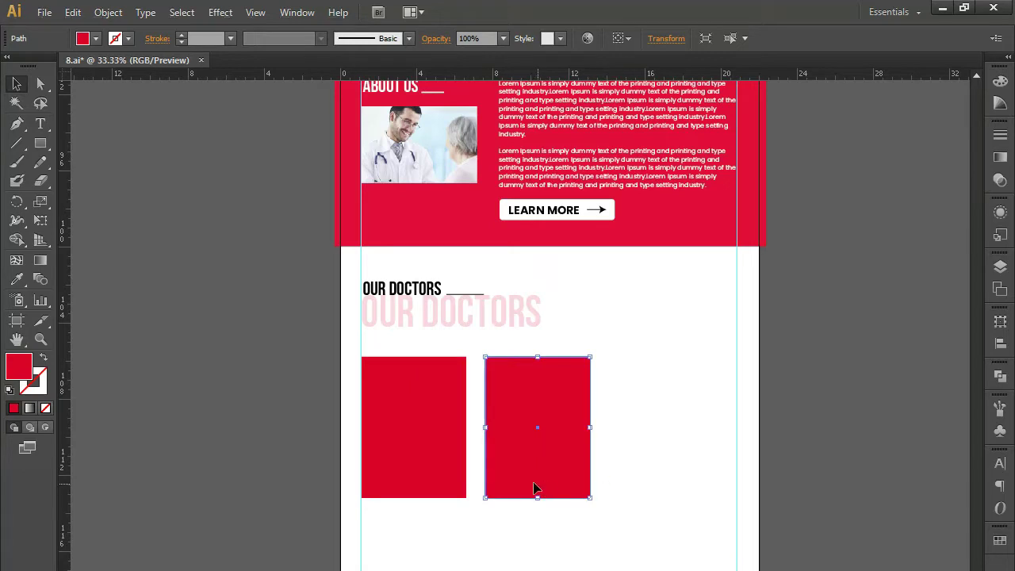
{"action": "left_click", "coordinate": [690, 509]}
- Duplicate the second red rectangle to the right, in line with the others and ending at the right margin guide
{"action": "key", "text": "space"}
{"action": "left_click_drag", "start_coordinate": [619, 520], "coordinate": [589, 336]}
{"action": "key", "text": "ctrl+minus"}
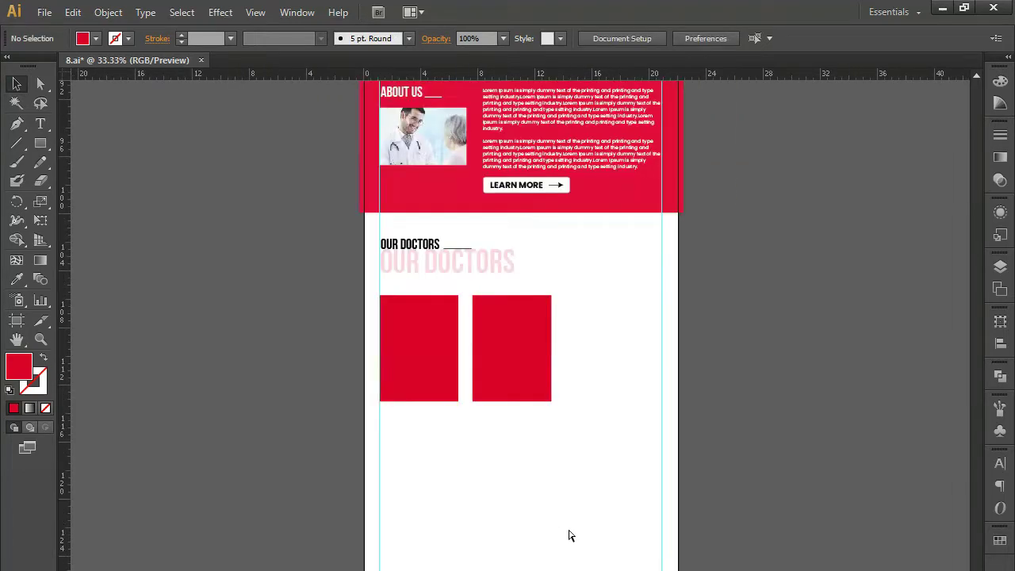
{"action": "key", "text": "ctrl+plus"}
{"action": "key", "text": "ctrl+plus"}
{"action": "key", "text": "ctrl+plus"}
{"action": "key", "text": "space"}
{"action": "left_click_drag", "start_coordinate": [616, 508], "coordinate": [604, 570]}
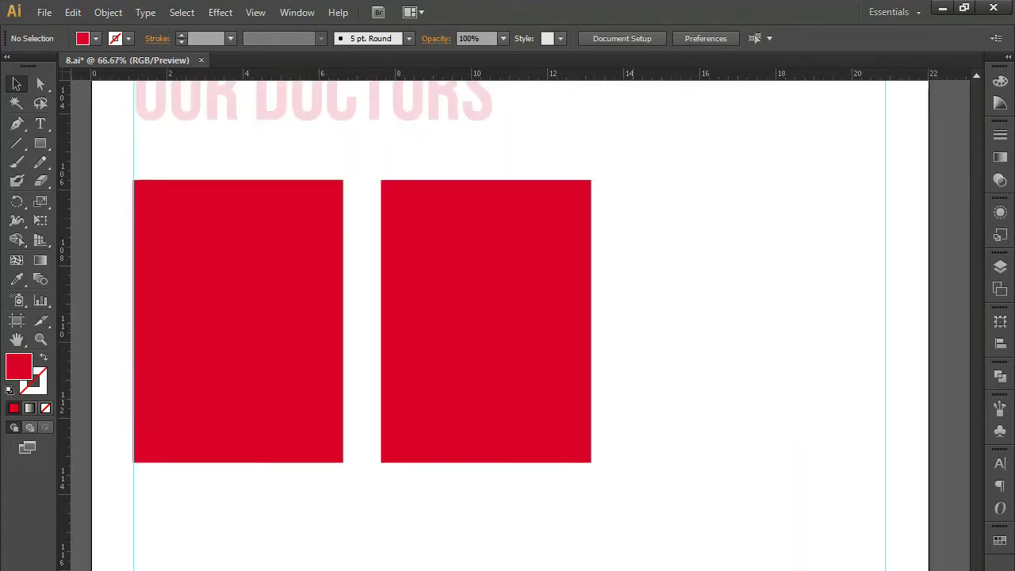
{"action": "left_click_drag", "start_coordinate": [528, 373], "coordinate": [783, 457]}
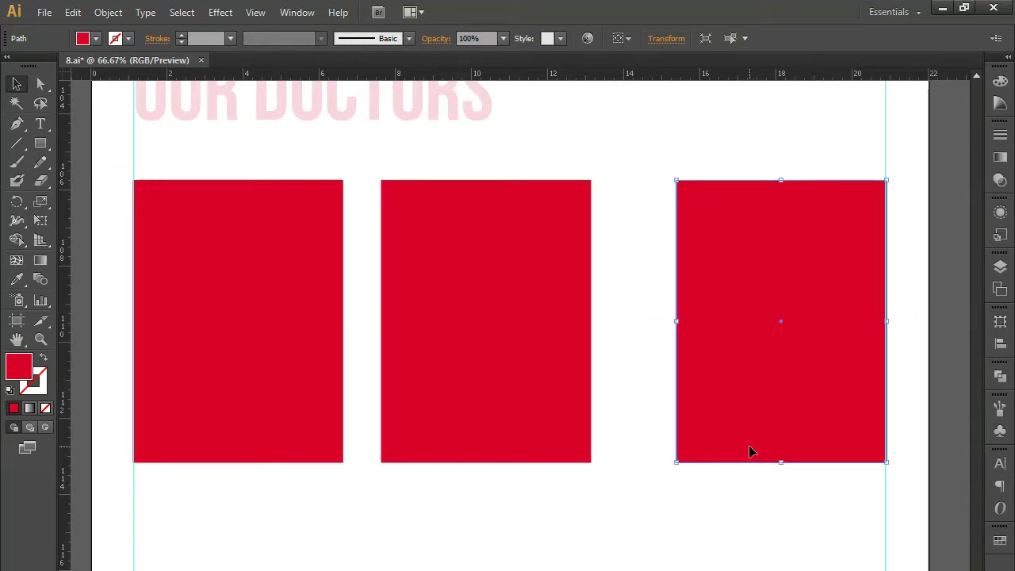
- Move the third red rectangle left so the gaps between the three rectangles are equal
{"action": "left_click_drag", "start_coordinate": [669, 522], "coordinate": [308, 391]}
{"action": "left_click_drag", "start_coordinate": [750, 380], "coordinate": [708, 386]}
{"action": "left_click", "coordinate": [774, 549]}
{"action": "left_click_drag", "start_coordinate": [633, 521], "coordinate": [299, 374]}
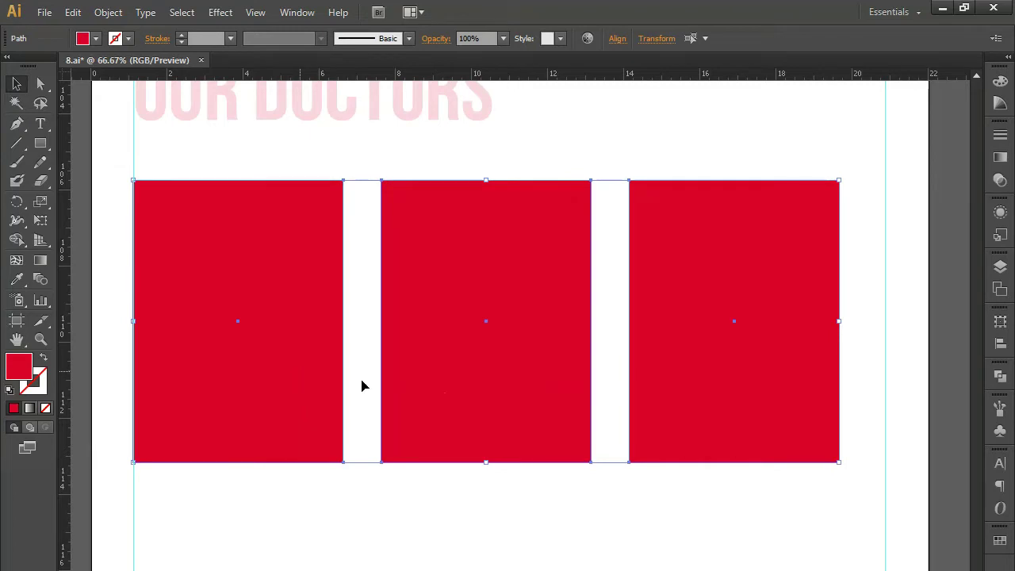
{"action": "left_click", "coordinate": [857, 329]}
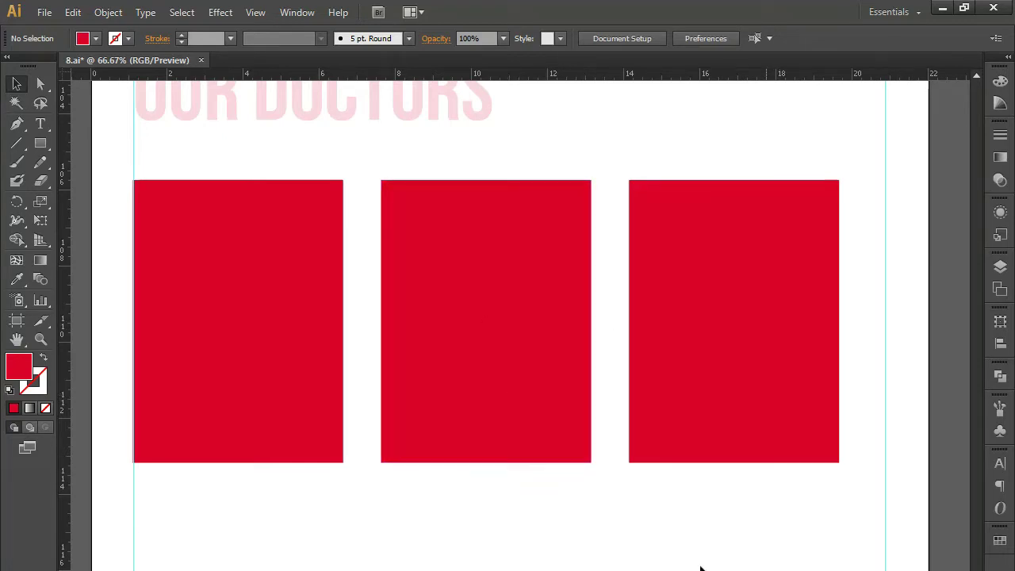
- Shift the first red rectangle slightly right and nudge it left toward the margin guide
{"action": "left_click_drag", "start_coordinate": [212, 386], "coordinate": [216, 386]}
{"action": "key", "text": "Left"}
{"action": "key", "text": "Left"}
{"action": "key", "text": "Left"}
{"action": "key", "text": "Left"}
{"action": "key", "text": "Left"}
{"action": "key", "text": "Left"}
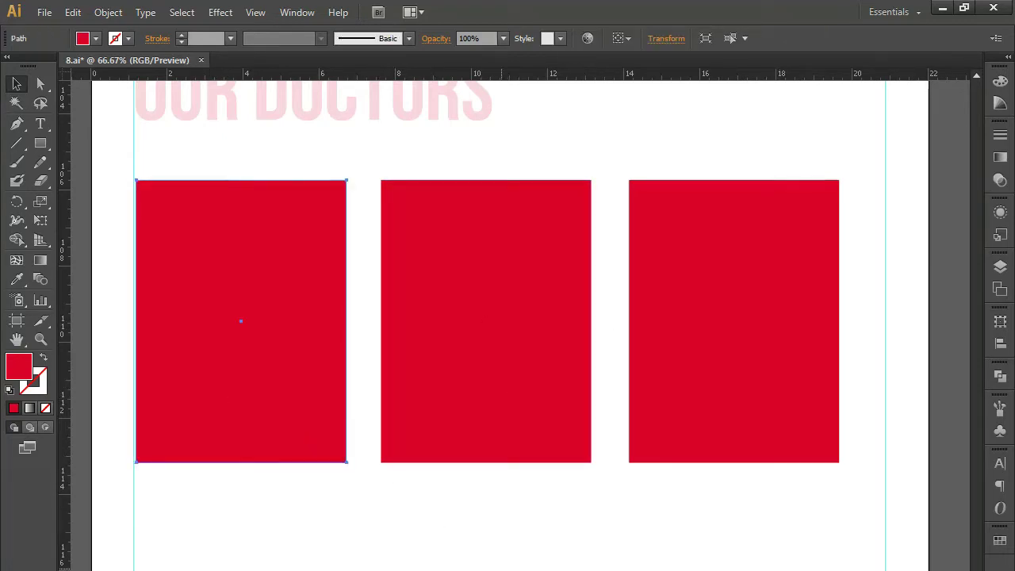
- Scale the three red rectangles up together proportionally to reach the page's second margin guide, and nudge them slightly down
{"action": "left_click_drag", "start_coordinate": [702, 567], "coordinate": [240, 437]}
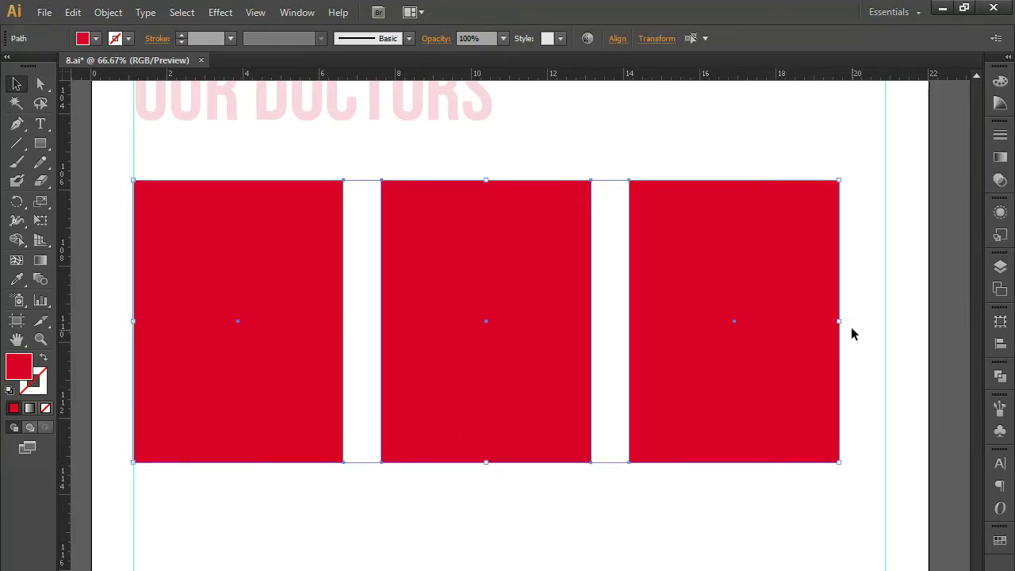
{"action": "left_click_drag", "start_coordinate": [841, 320], "coordinate": [885, 320]}
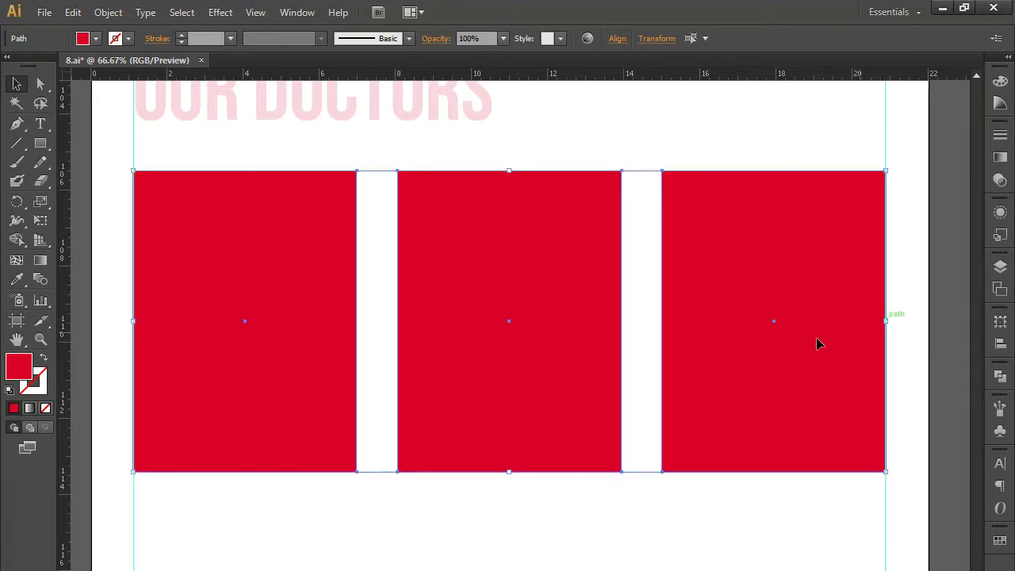
{"action": "key", "text": "shift+Down"}
{"action": "key", "text": "shift+Down"}
{"action": "key", "text": "shift+Up"}
{"action": "key", "text": "ctrl+shift+a"}
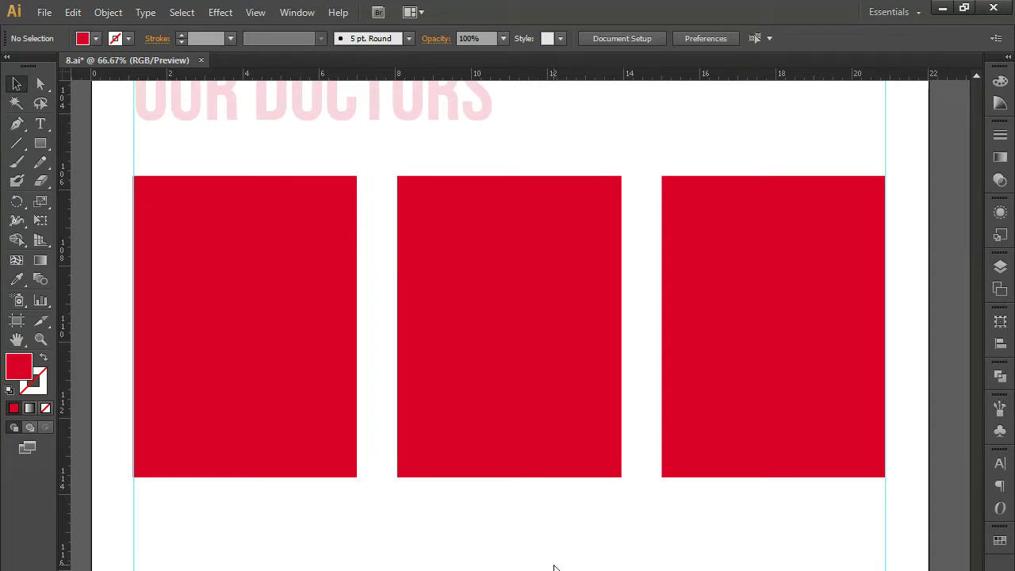
- Bring the masked doctor photo from above the artboard down to the Our Doctors section, beside the heading
{"action": "key", "text": "ctrl+minus"}
{"action": "key", "text": "ctrl+minus"}
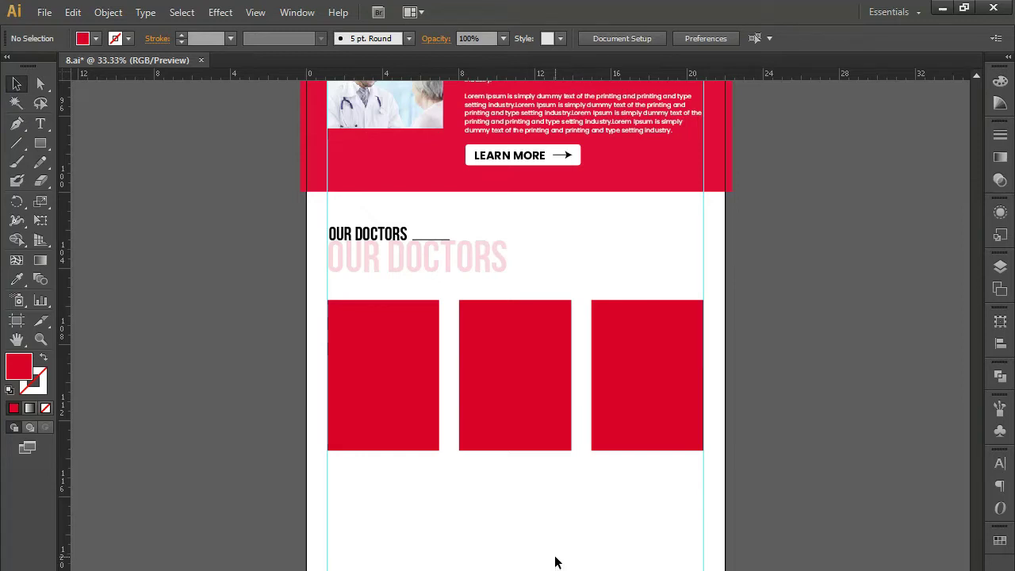
{"action": "left_click_drag", "start_coordinate": [666, 285], "coordinate": [671, 546]}
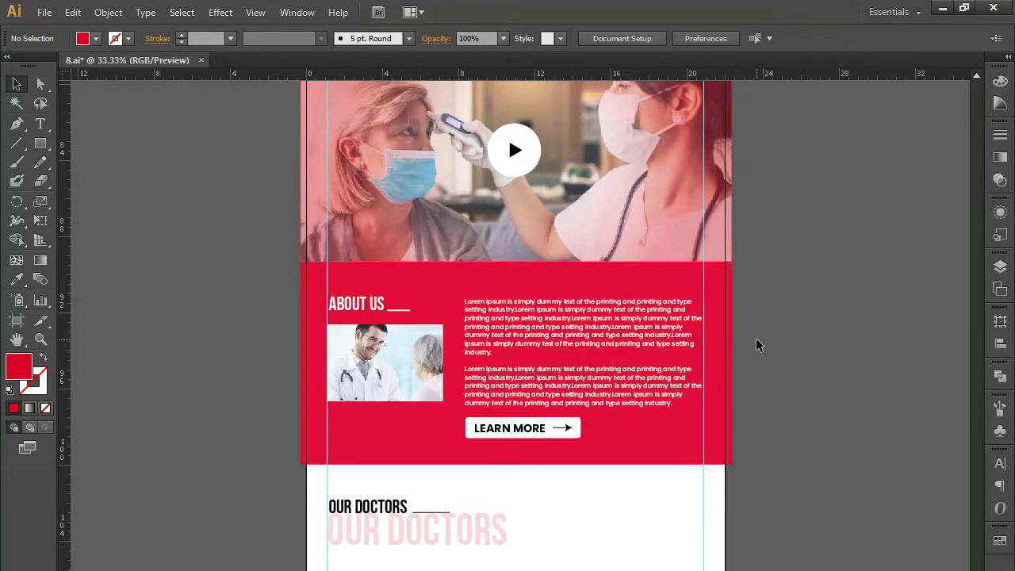
{"action": "left_click_drag", "start_coordinate": [753, 275], "coordinate": [761, 479]}
{"action": "scroll", "coordinate": [761, 479], "scroll_direction": "up", "scroll_amount": 15}
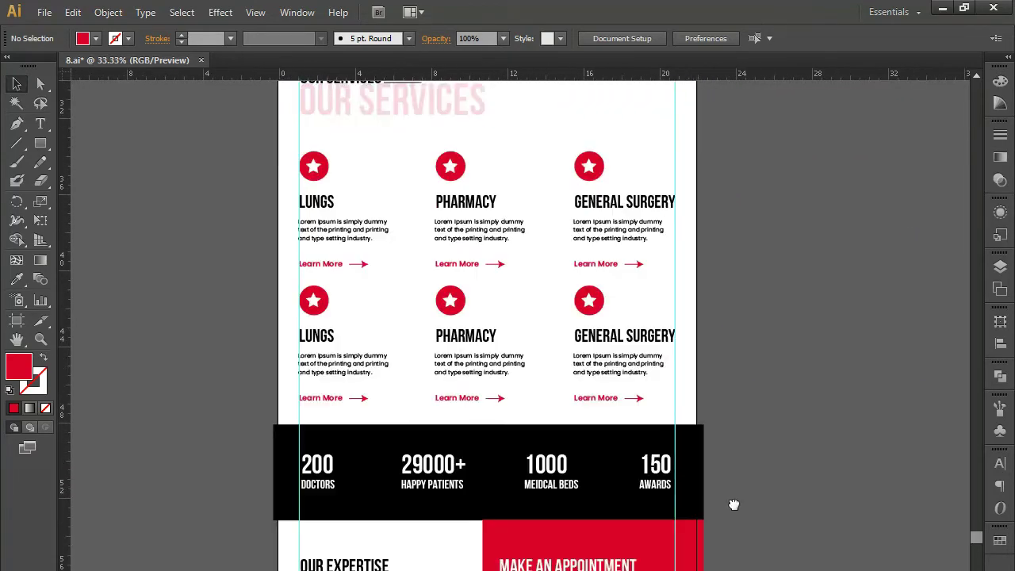
{"action": "left_click_drag", "start_coordinate": [733, 504], "coordinate": [738, 550]}
{"action": "left_click_drag", "start_coordinate": [760, 225], "coordinate": [762, 570]}
{"action": "scroll", "coordinate": [764, 275], "scroll_direction": "up", "scroll_amount": 10}
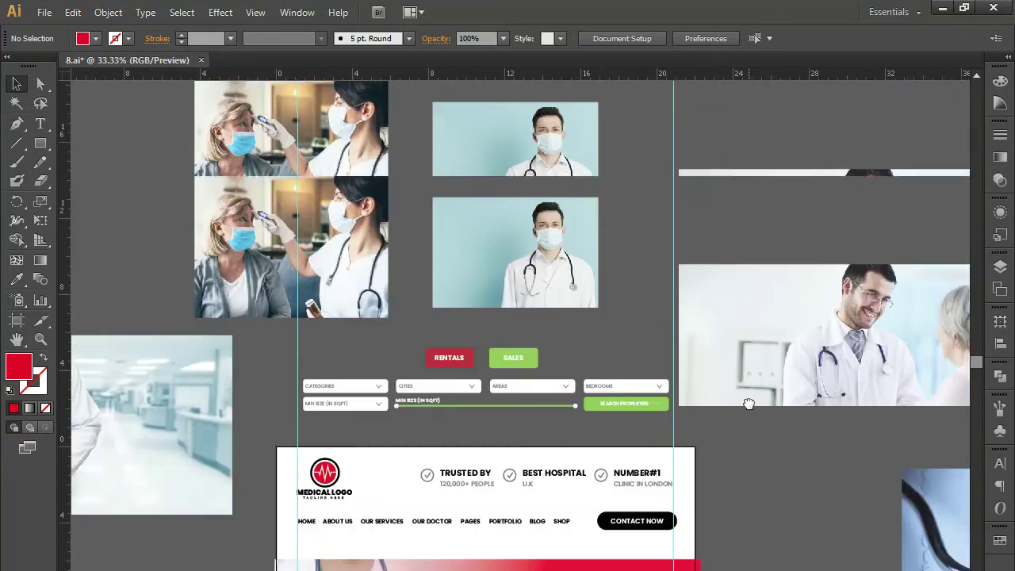
{"action": "scroll", "coordinate": [749, 404], "scroll_direction": "up", "scroll_amount": 2}
{"action": "left_click", "coordinate": [572, 388]}
{"action": "left_click_drag", "start_coordinate": [573, 390], "coordinate": [783, 570]}
{"action": "left_click_drag", "start_coordinate": [744, 508], "coordinate": [732, 81]}
{"action": "left_click_drag", "start_coordinate": [740, 254], "coordinate": [826, 570]}
{"action": "left_click_drag", "start_coordinate": [821, 432], "coordinate": [826, 270]}
{"action": "left_click_drag", "start_coordinate": [720, 491], "coordinate": [734, 196]}
{"action": "left_click_drag", "start_coordinate": [836, 197], "coordinate": [793, 442]}
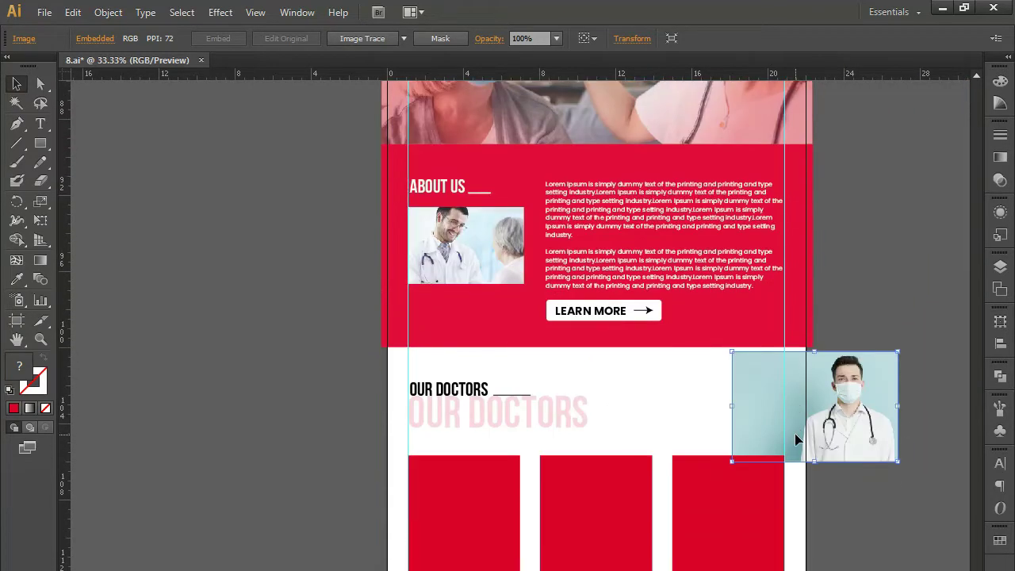
- Place the masked doctor photo behind the first red rectangle
{"action": "left_click_drag", "start_coordinate": [793, 543], "coordinate": [816, 395]}
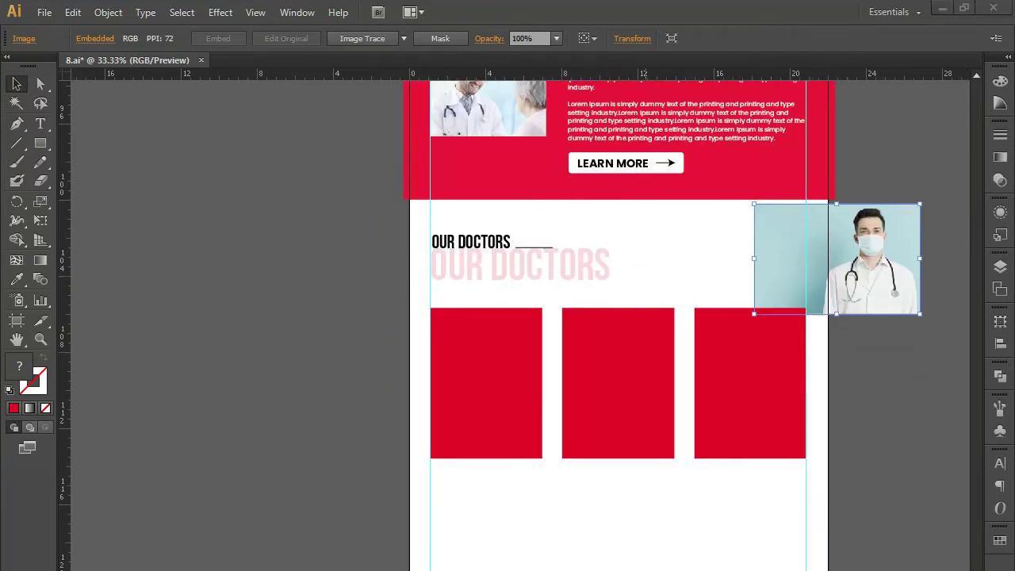
{"action": "left_click_drag", "start_coordinate": [708, 272], "coordinate": [636, 262]}
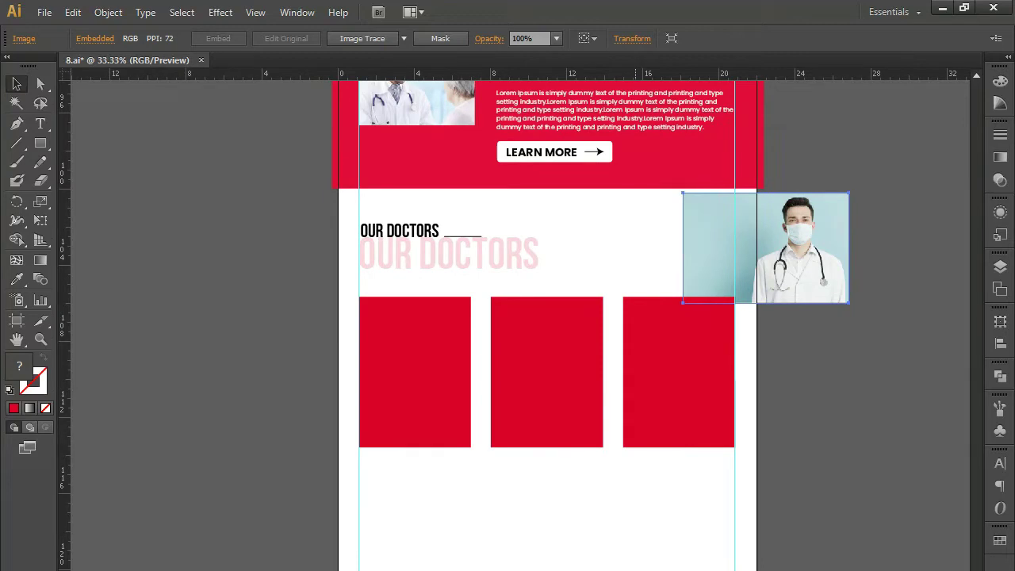
{"action": "key", "text": "ctrl+plus"}
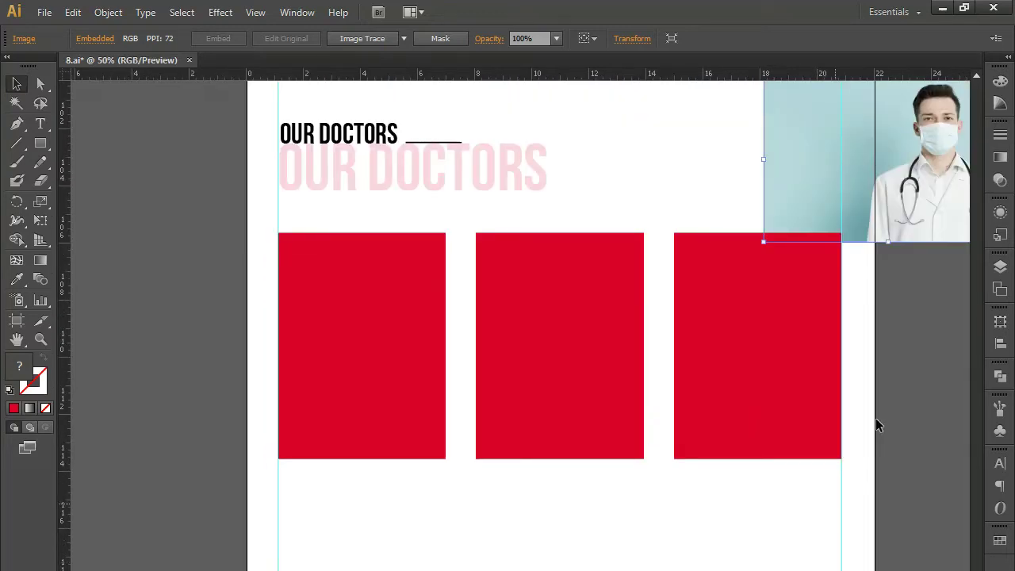
{"action": "left_click", "coordinate": [528, 280]}
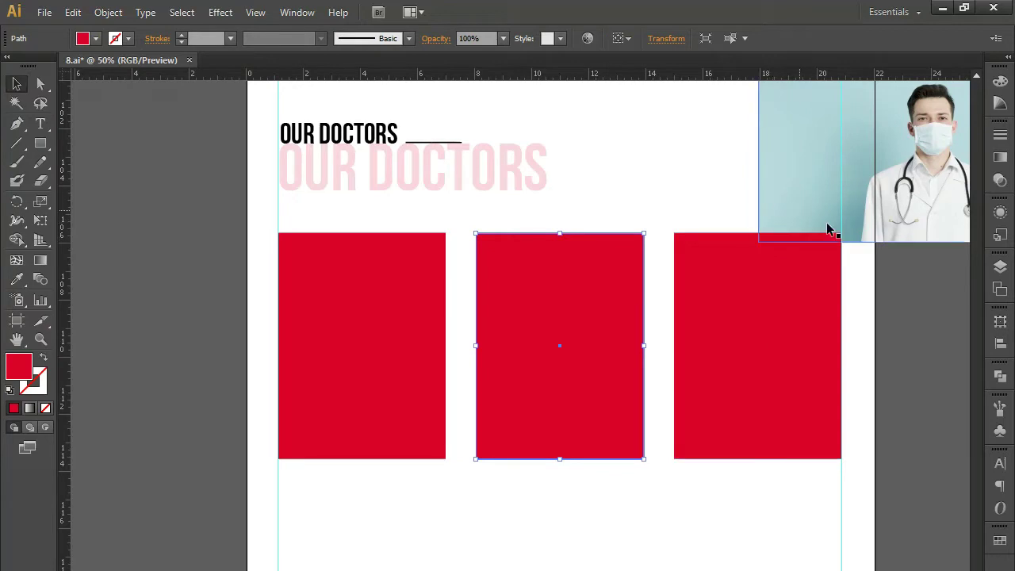
{"action": "left_click_drag", "start_coordinate": [900, 166], "coordinate": [350, 321]}
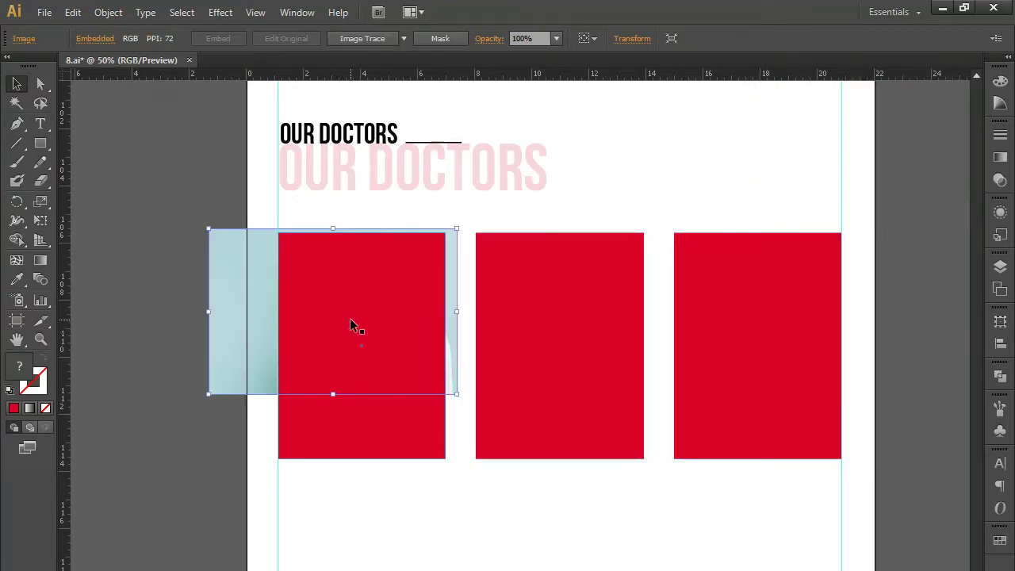
- Enlarge the doctor photo proportionally and nudge it so it extends past all edges of the first red rectangle, with the doctor behind it
{"action": "left_click_drag", "start_coordinate": [208, 393], "coordinate": [98, 546]}
{"action": "key", "text": "shift+Right"}
{"action": "key", "text": "shift+Right"}
{"action": "key", "text": "shift+Right"}
{"action": "key", "text": "shift+Up"}
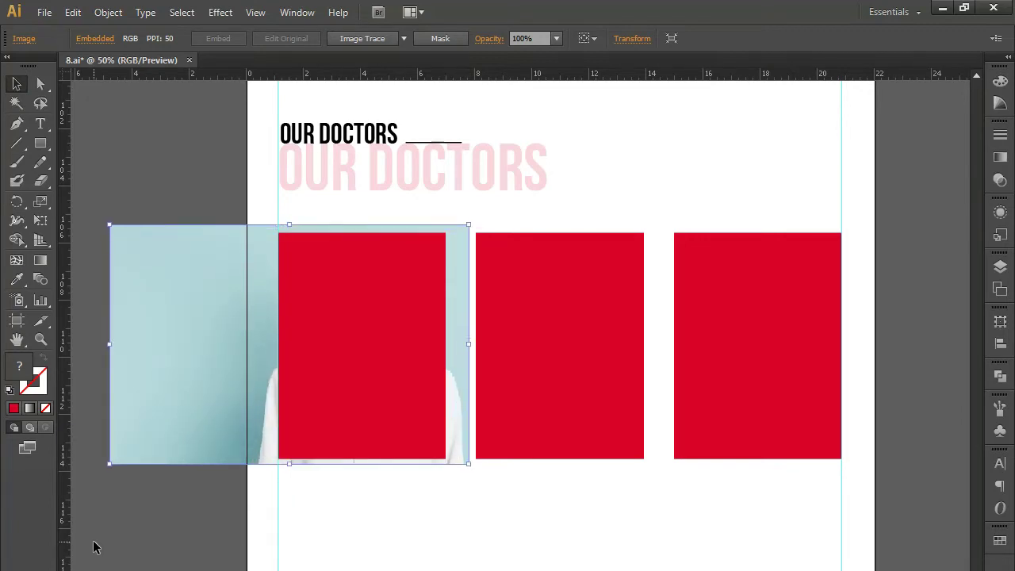
- Clip the doctor photo to the first red rectangle with a clipping mask
{"action": "left_click", "coordinate": [357, 554]}
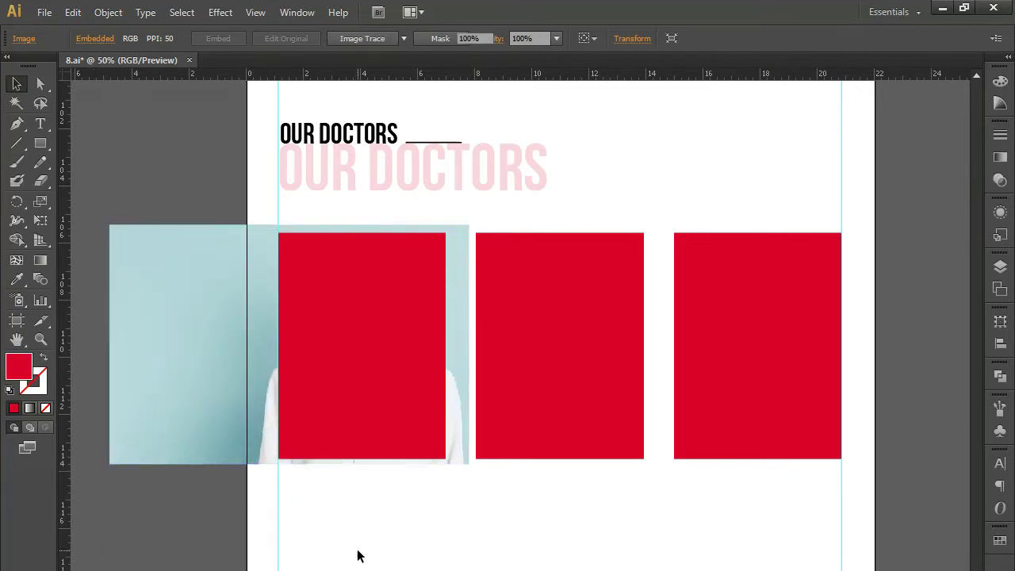
{"action": "left_click_drag", "start_coordinate": [334, 498], "coordinate": [285, 412]}
{"action": "right_click", "coordinate": [311, 410]}
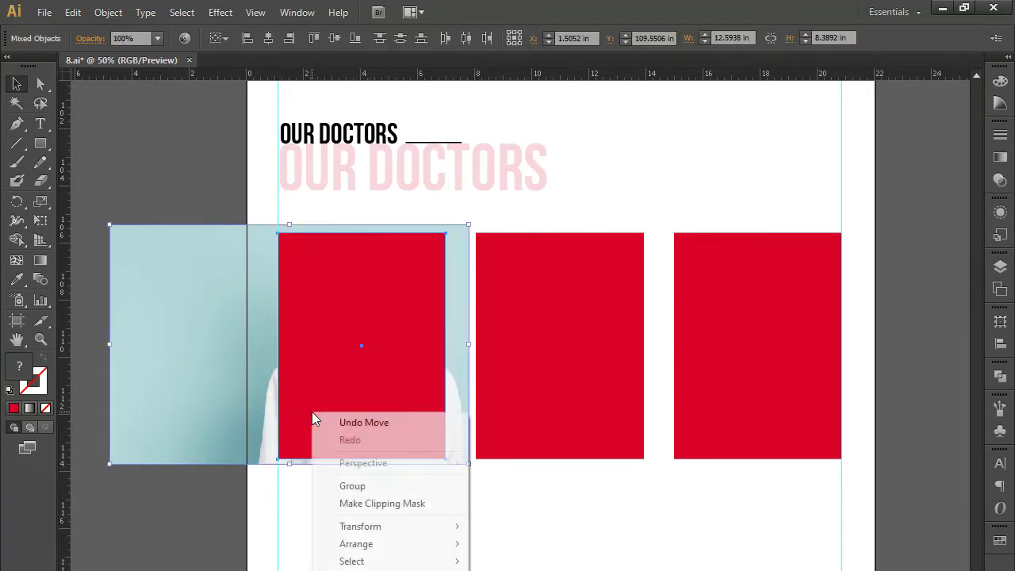
{"action": "left_click", "coordinate": [378, 512]}
{"action": "left_click", "coordinate": [385, 555]}
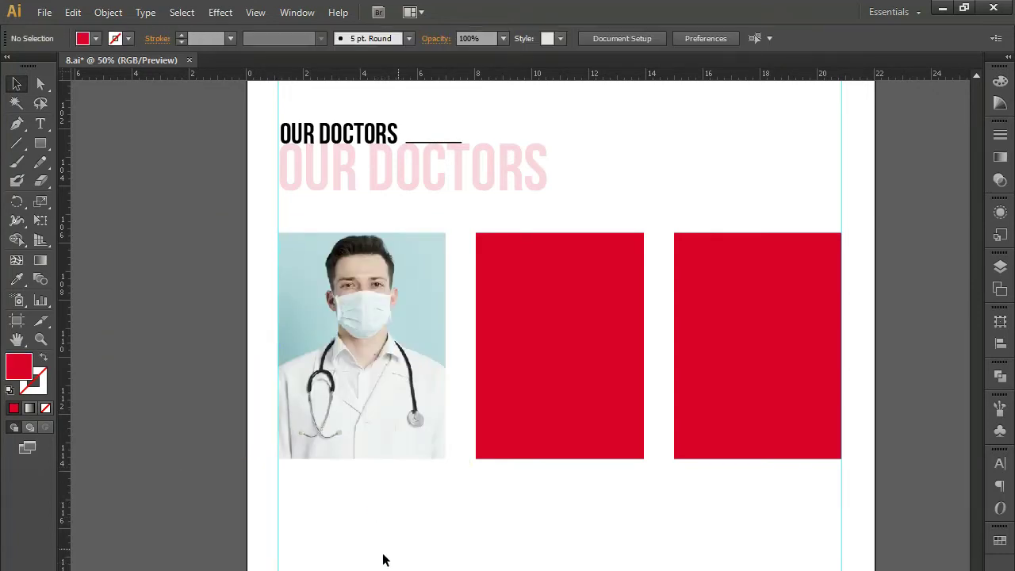
- Duplicate the clipped doctor photo to the second card position and delete the red rectangle there
{"action": "left_click", "coordinate": [332, 341]}
{"action": "left_click_drag", "start_coordinate": [345, 388], "coordinate": [544, 379]}
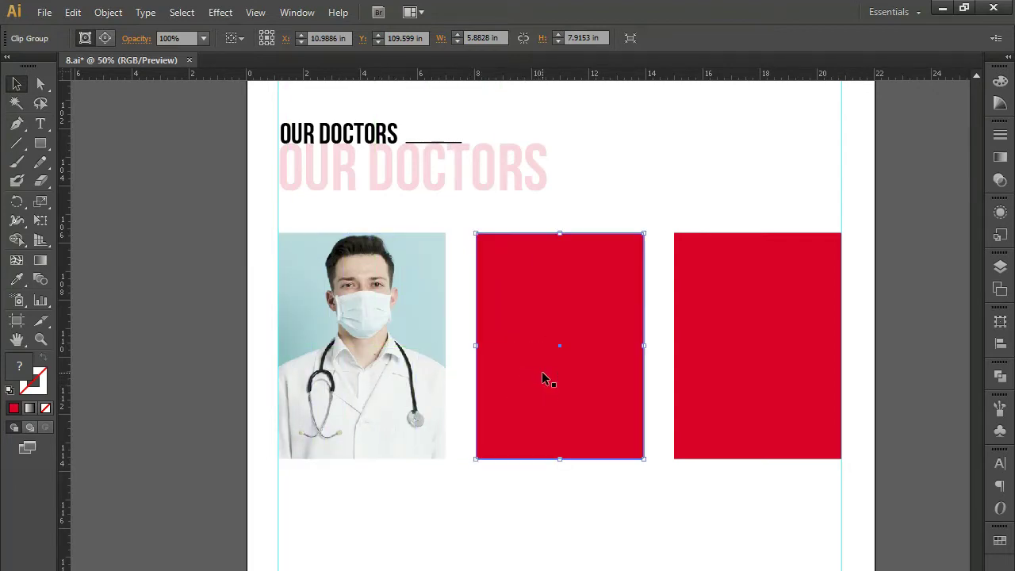
{"action": "left_click", "coordinate": [563, 368]}
{"action": "left_click", "coordinate": [546, 509]}
{"action": "left_click", "coordinate": [566, 411]}
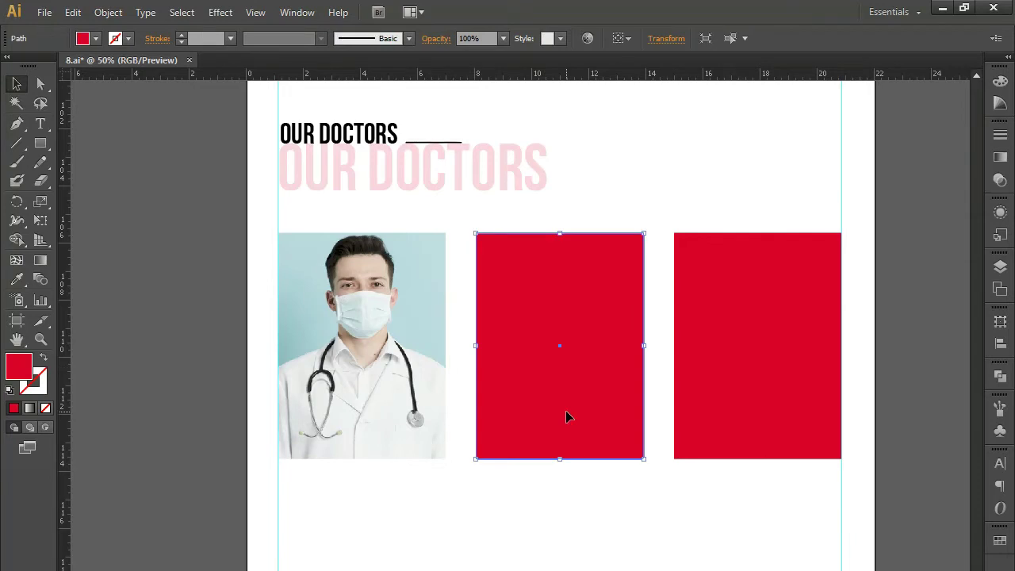
{"action": "key", "text": "Delete"}
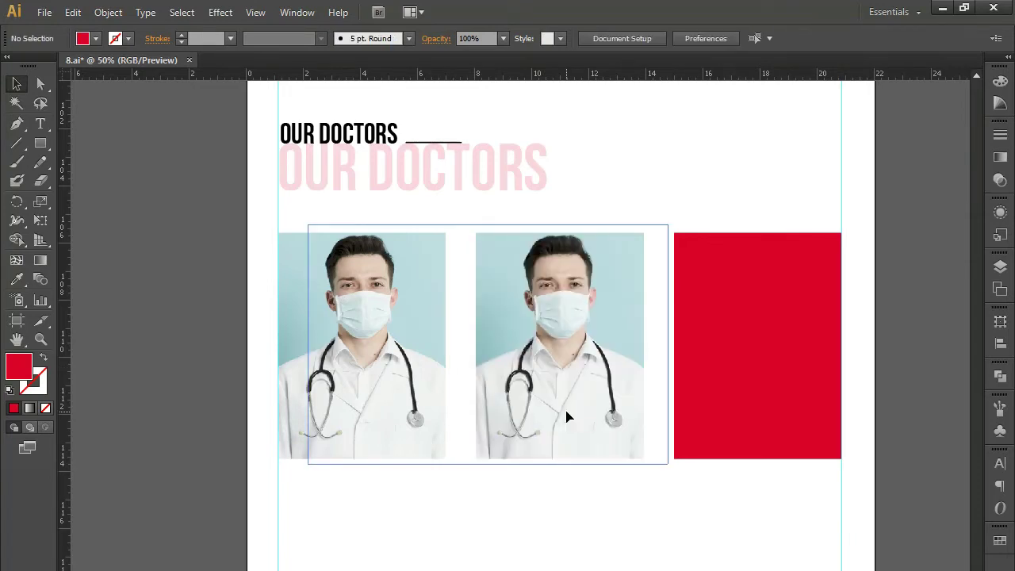
- Duplicate the second doctor photo to the third card position and delete the remaining red rectangle
{"action": "left_click_drag", "start_coordinate": [571, 408], "coordinate": [739, 413]}
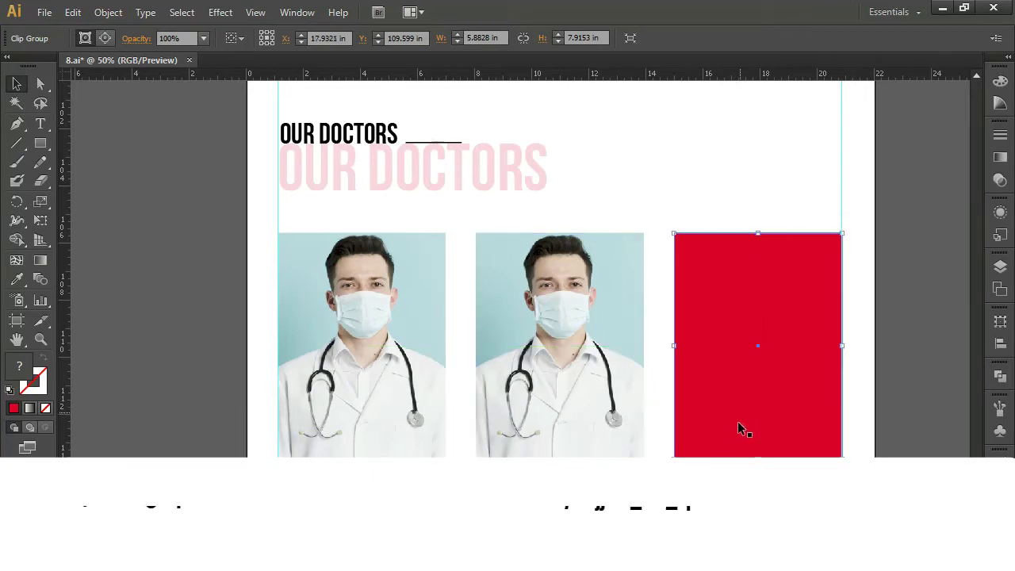
{"action": "left_click", "coordinate": [728, 378]}
{"action": "key", "text": "Delete"}
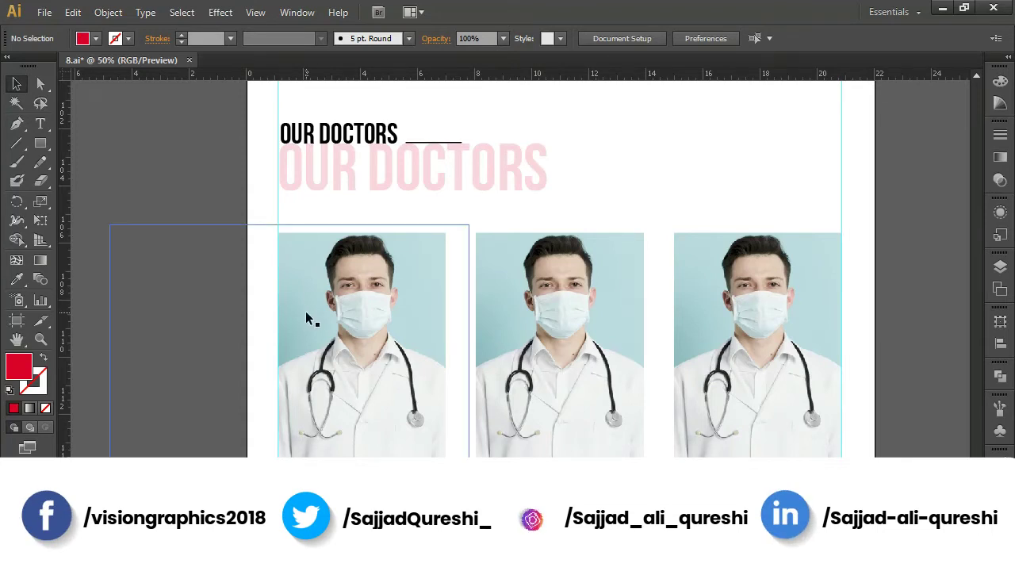
- Duplicate the "ABOUT US" heading text below the first doctor photo and fill the copy with black
{"action": "left_click", "coordinate": [352, 133]}
{"action": "left_click_drag", "start_coordinate": [342, 383], "coordinate": [342, 386]}
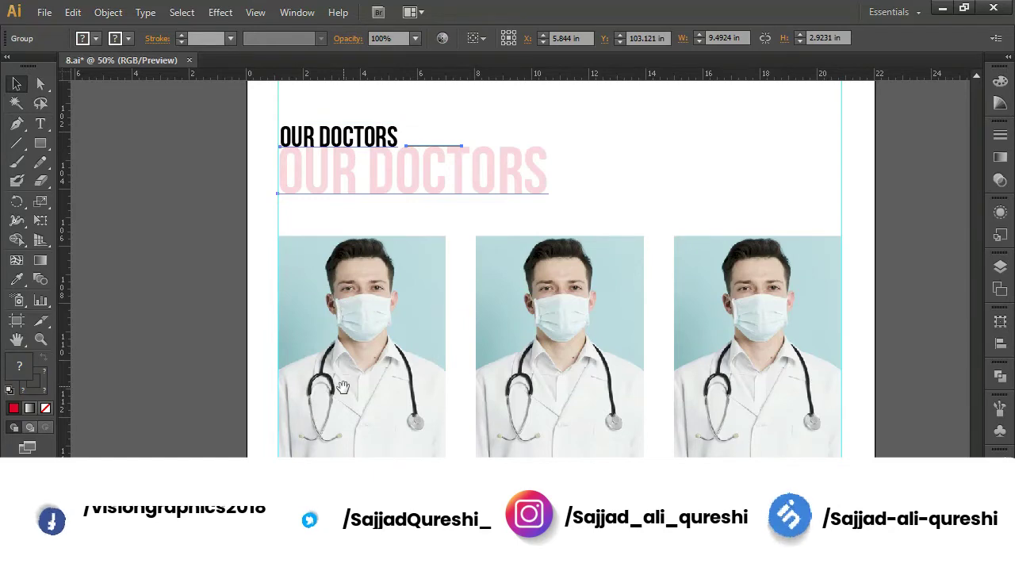
{"action": "key", "text": "ctrl+minus"}
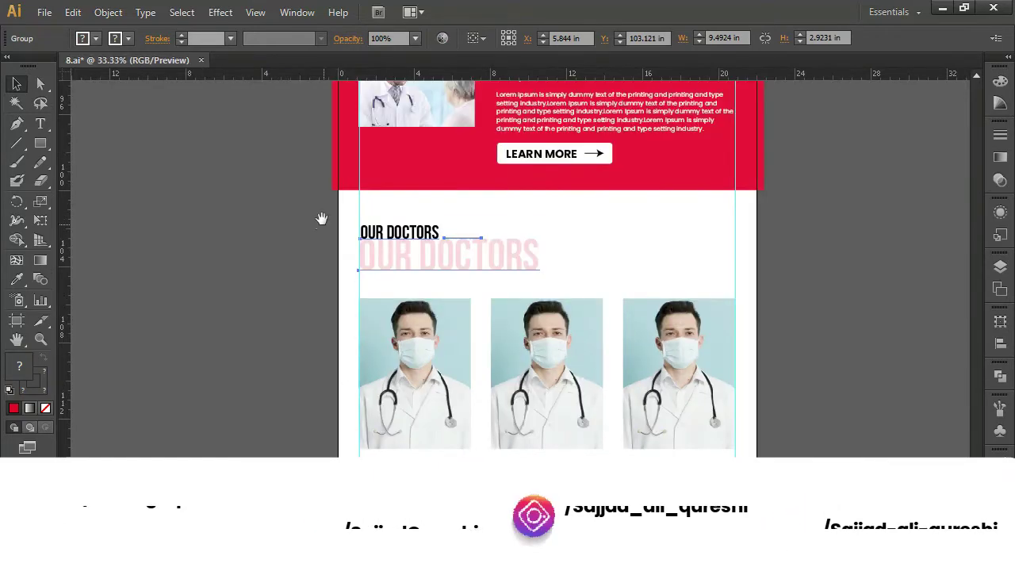
{"action": "left_click_drag", "start_coordinate": [321, 219], "coordinate": [288, 369]}
{"action": "left_click_drag", "start_coordinate": [294, 329], "coordinate": [285, 371]}
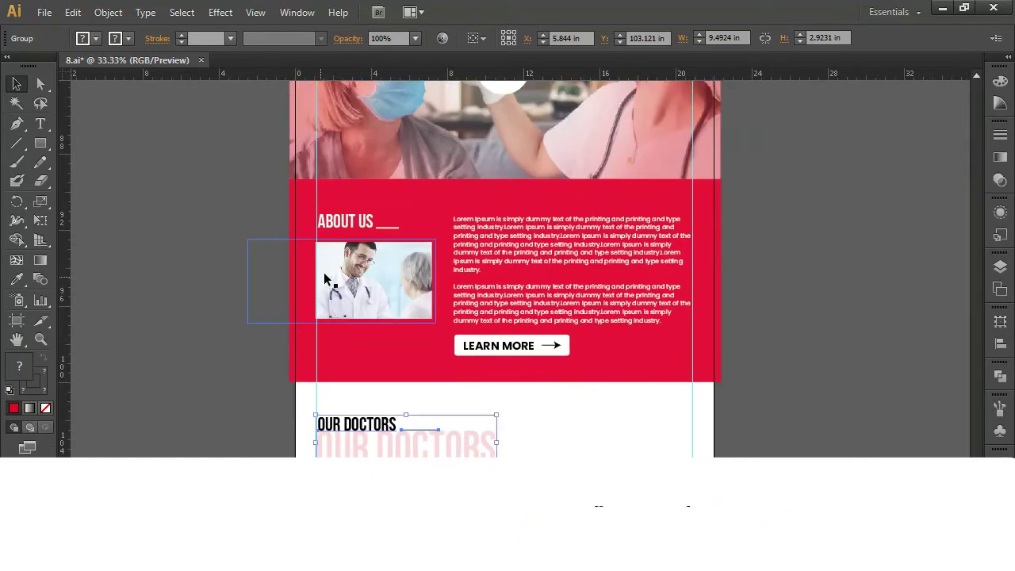
{"action": "double_click", "coordinate": [346, 226]}
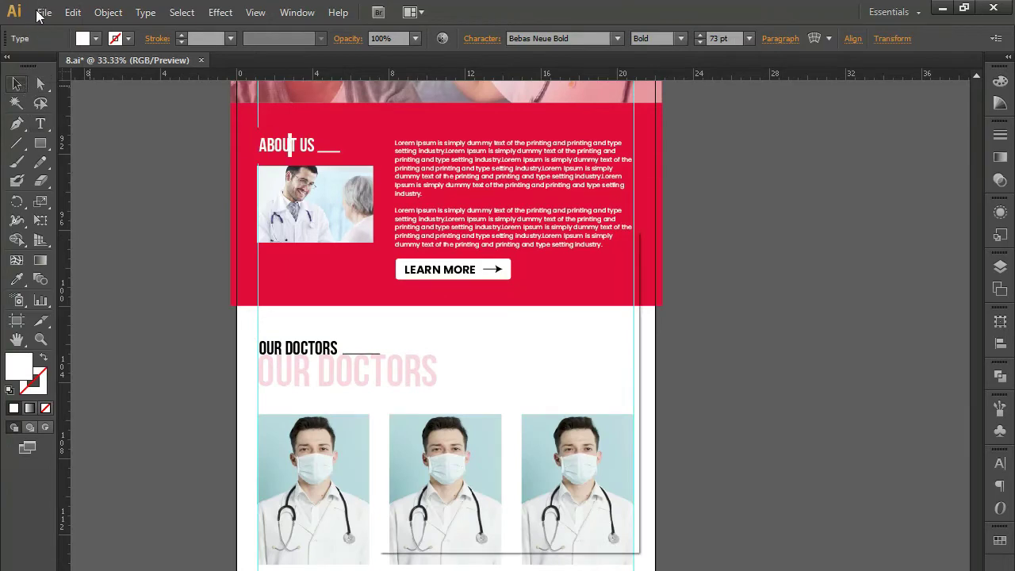
{"action": "key", "text": "ctrl+shift+m"}
{"action": "left_click", "coordinate": [595, 520]}
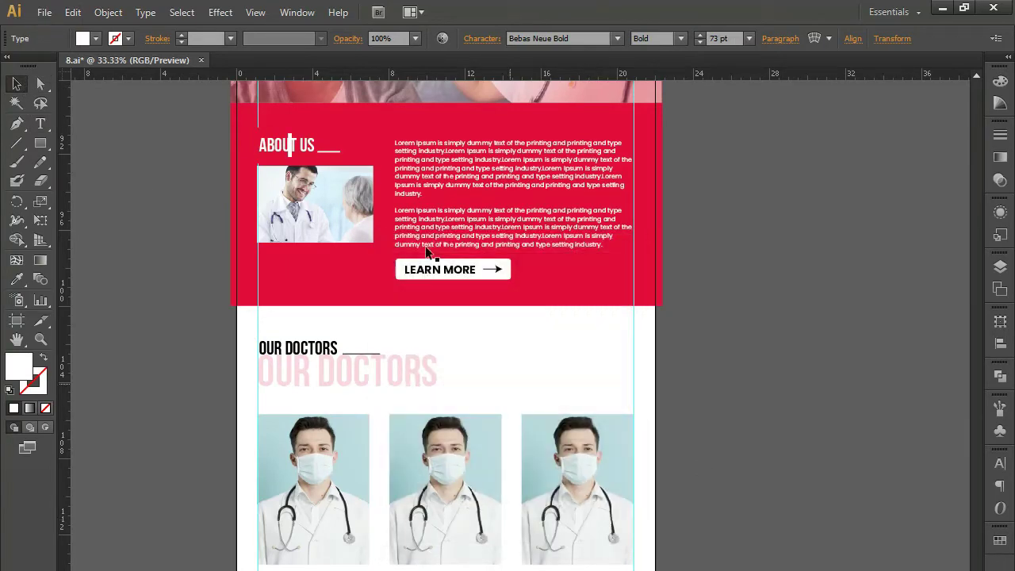
{"action": "left_click_drag", "start_coordinate": [294, 153], "coordinate": [314, 570]}
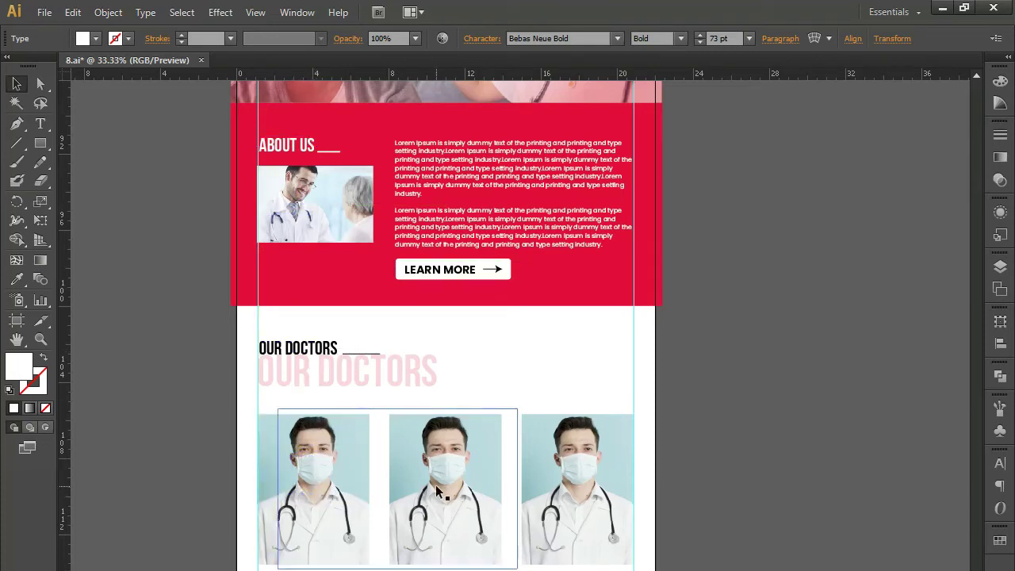
{"action": "left_click", "coordinate": [999, 81]}
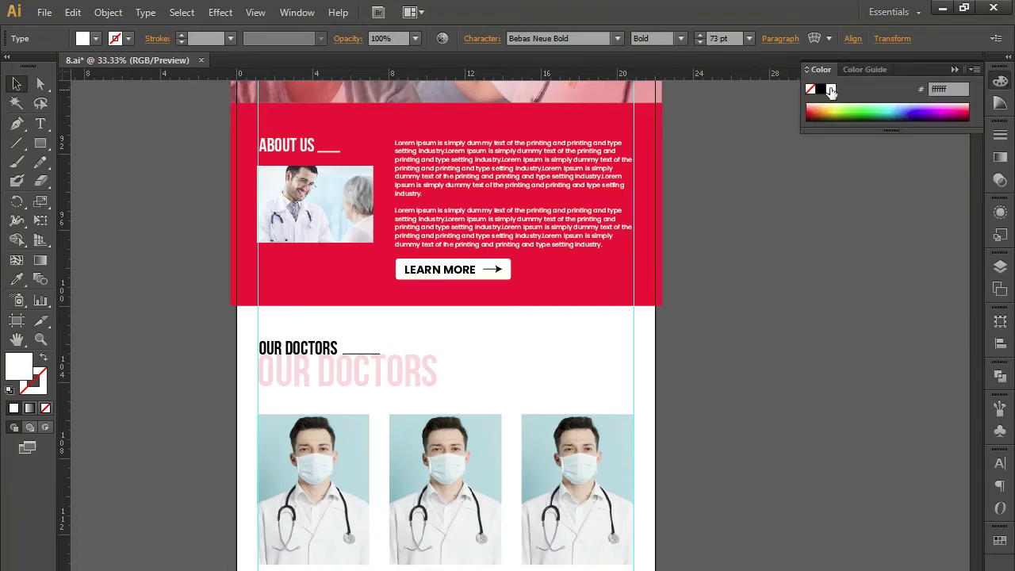
{"action": "left_click", "coordinate": [820, 89]}
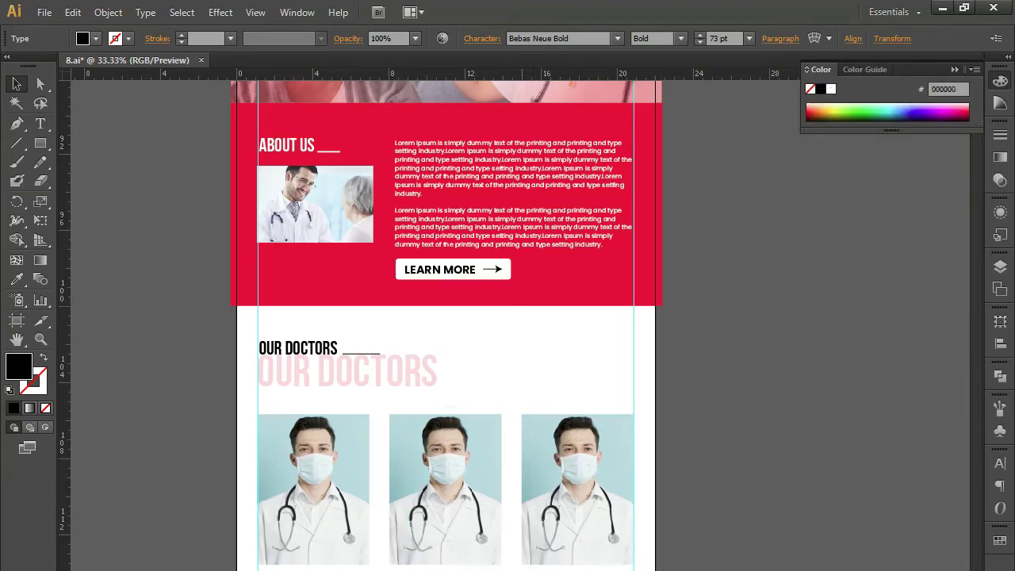
{"action": "scroll", "coordinate": [452, 325], "scroll_direction": "down", "scroll_amount": 2}
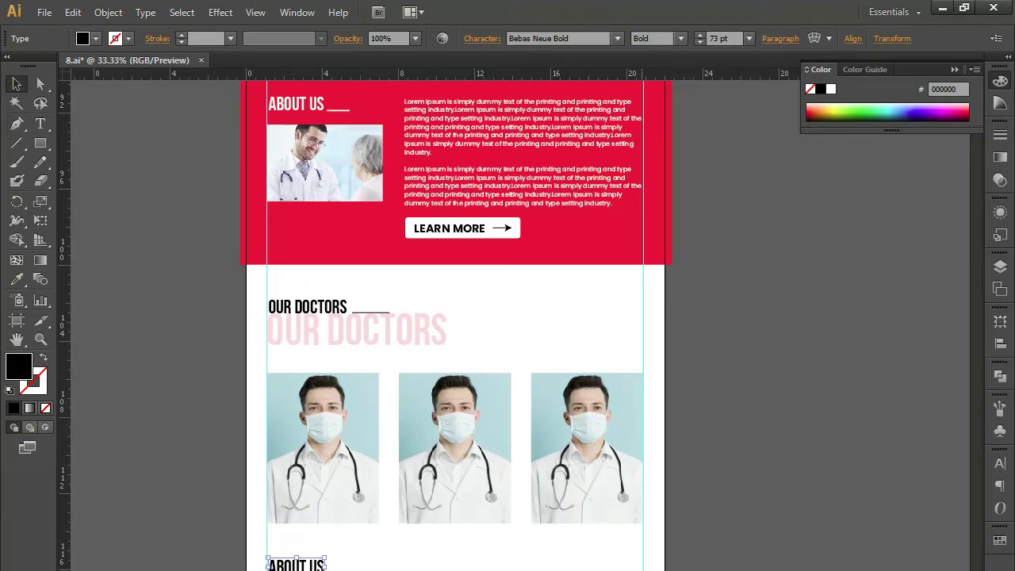
{"action": "left_click_drag", "start_coordinate": [656, 507], "coordinate": [655, 493]}
{"action": "left_click_drag", "start_coordinate": [562, 543], "coordinate": [586, 315]}
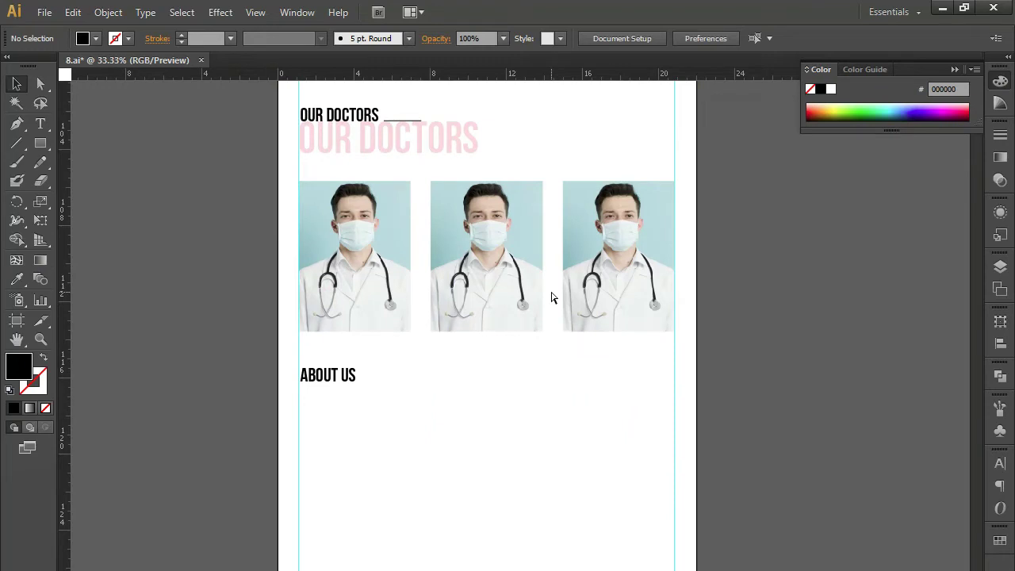
{"action": "key", "text": "ctrl+plus"}
{"action": "key", "text": "ctrl+plus"}
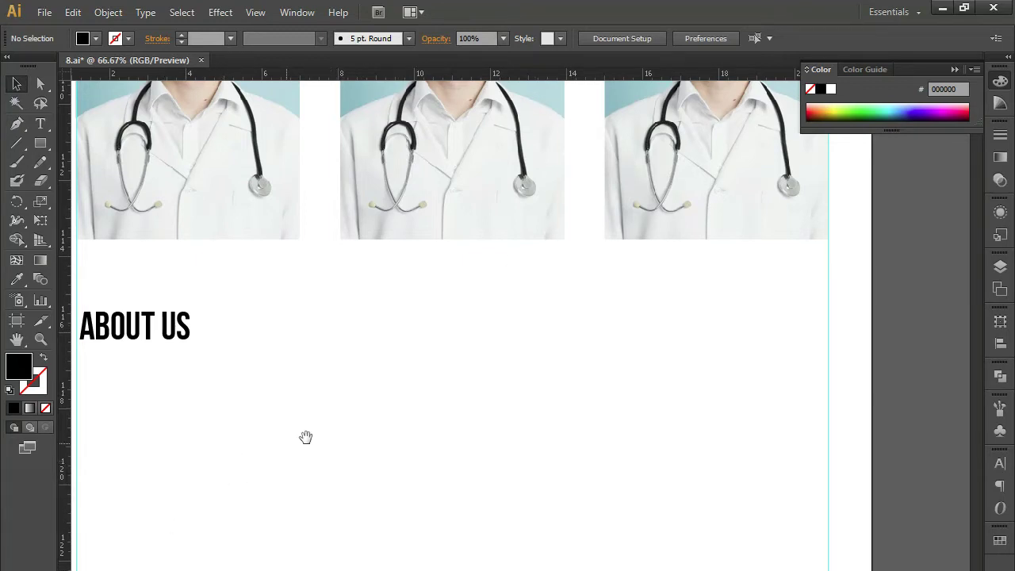
{"action": "left_click_drag", "start_coordinate": [306, 437], "coordinate": [476, 434]}
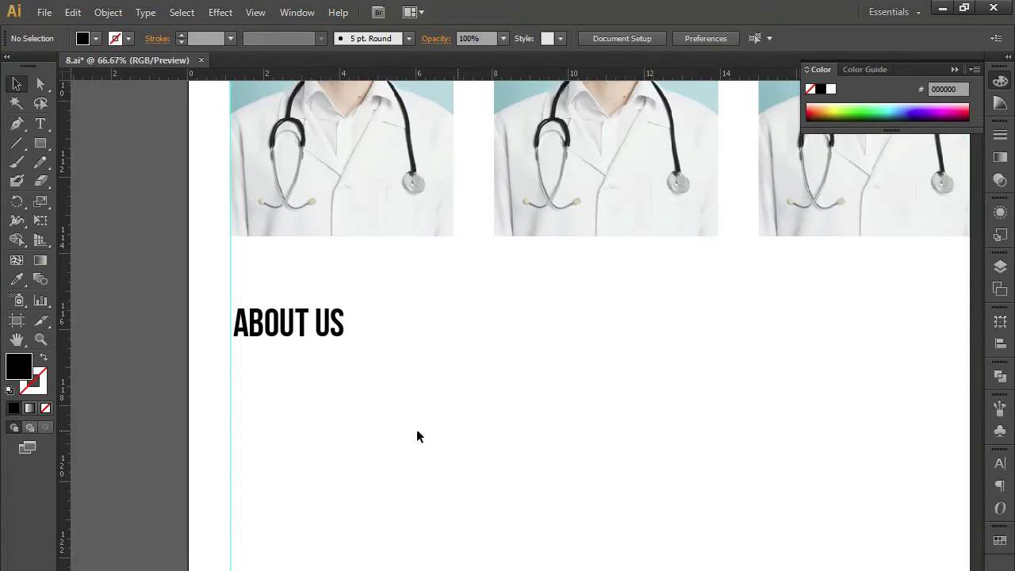
{"action": "left_click_drag", "start_coordinate": [481, 467], "coordinate": [398, 438]}
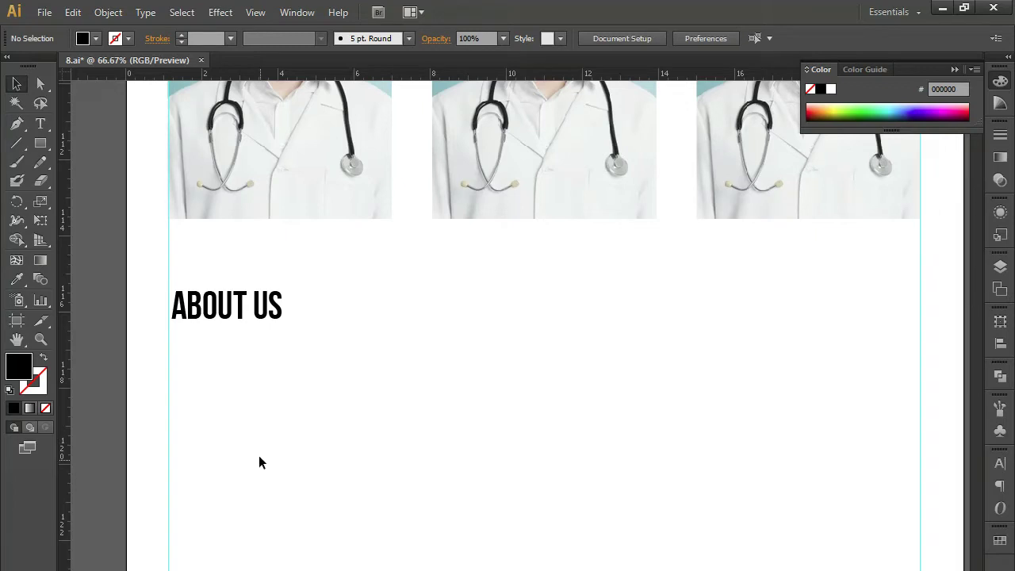
- Replace the black "ABOUT US" copy's text with "NAME"
{"action": "left_click", "coordinate": [238, 317]}
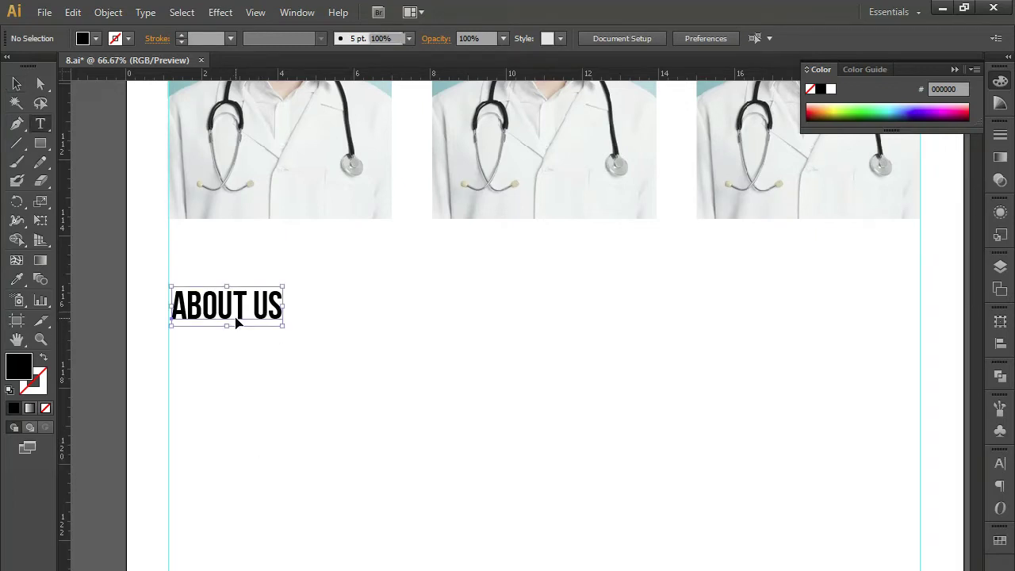
{"action": "double_click", "coordinate": [237, 315]}
{"action": "type", "text": "NAME"}
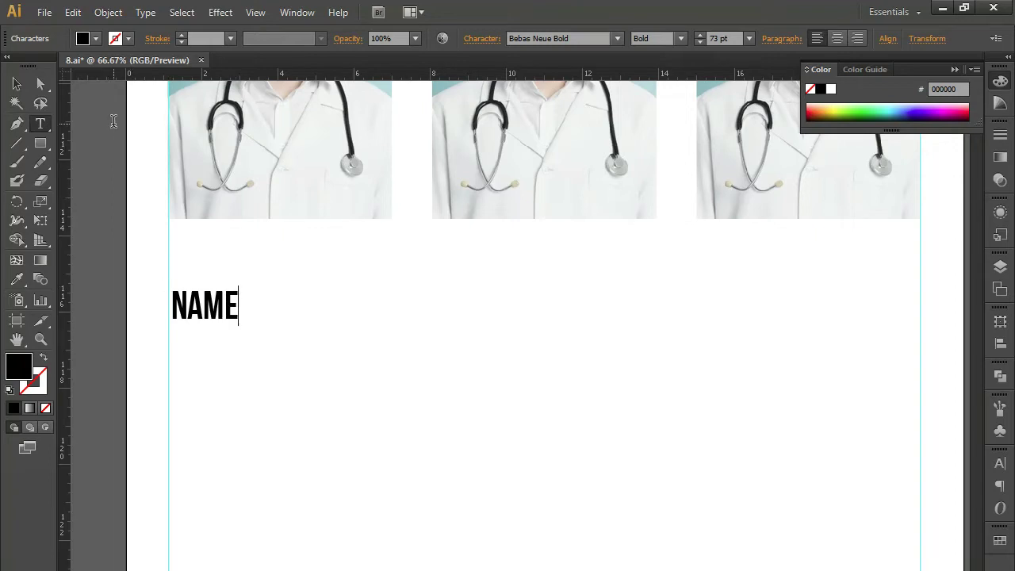
{"action": "left_click", "coordinate": [17, 84]}
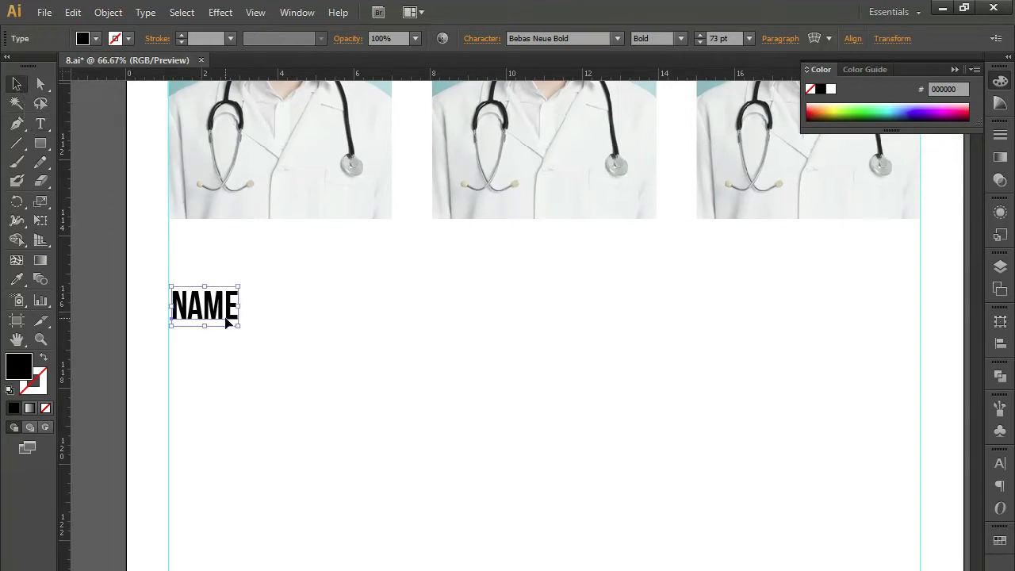
- Move the "NAME" text up so it sits roughly centred just below the first doctor photo
{"action": "left_click", "coordinate": [273, 294]}
{"action": "left_click_drag", "start_coordinate": [206, 316], "coordinate": [276, 270]}
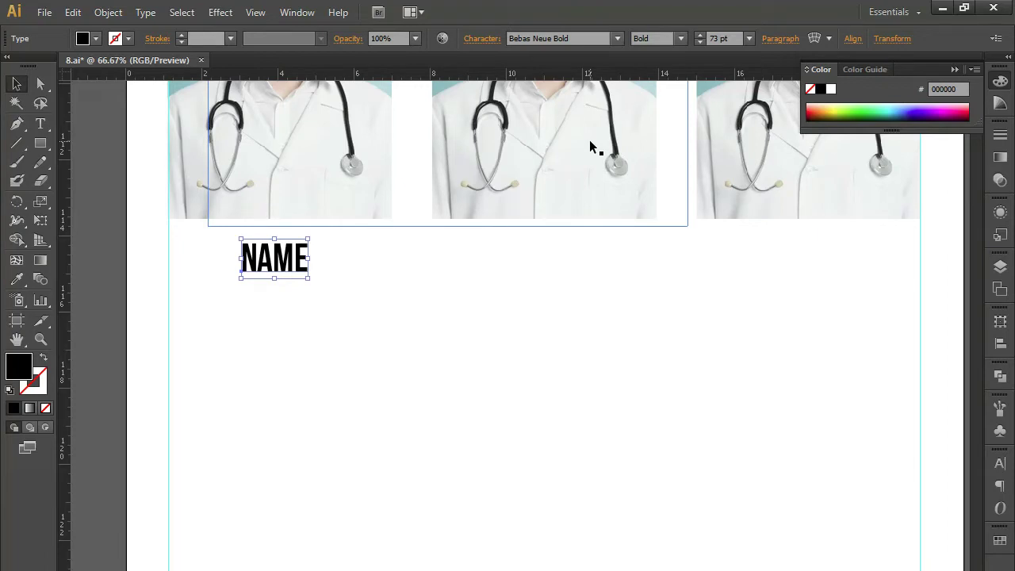
{"action": "double_click", "coordinate": [267, 263]}
{"action": "double_click", "coordinate": [17, 83]}
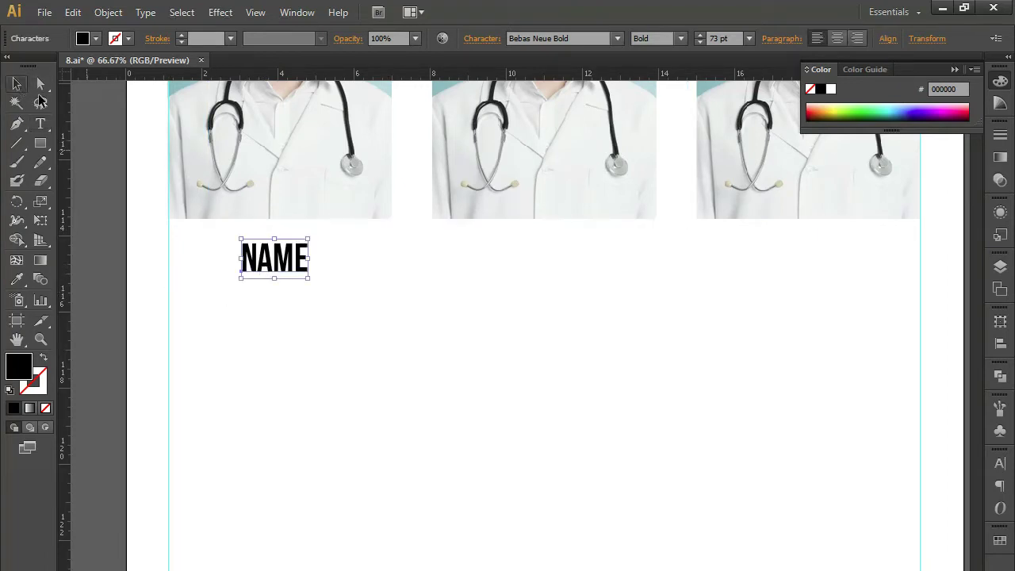
{"action": "left_click", "coordinate": [596, 512]}
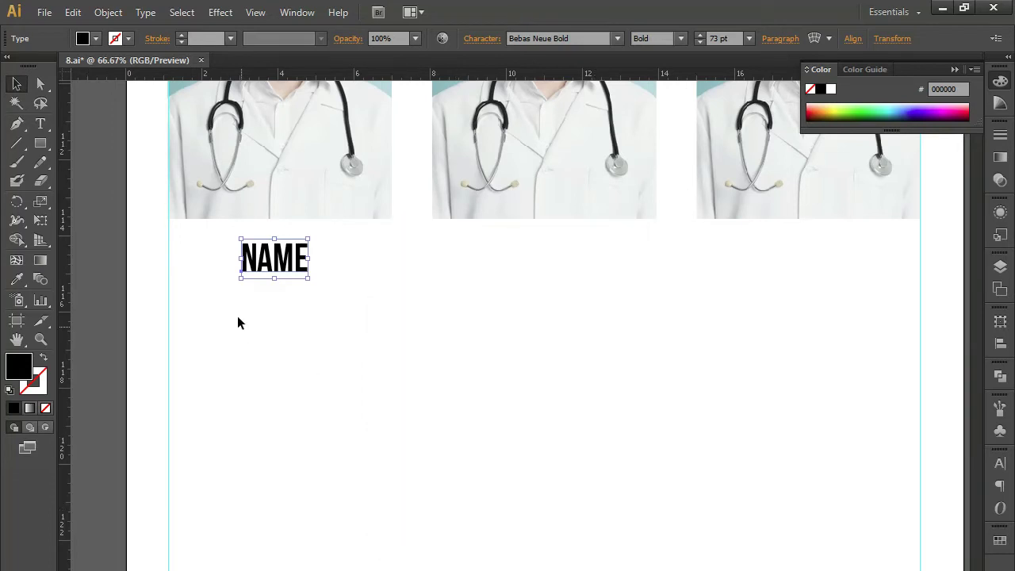
- Duplicate the "NAME" text directly below itself and set the copy's font size to 40 pt
{"action": "left_click_drag", "start_coordinate": [270, 268], "coordinate": [269, 316]}
{"action": "left_click", "coordinate": [610, 39]}
{"action": "left_click", "coordinate": [713, 38]}
{"action": "scroll", "coordinate": [717, 37], "scroll_direction": "down", "scroll_amount": 20}
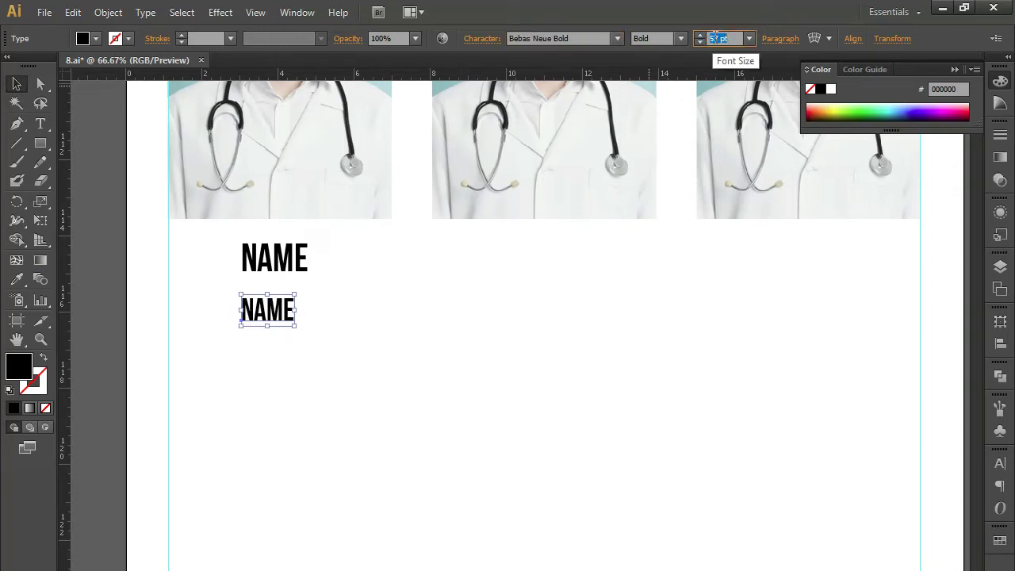
{"action": "scroll", "coordinate": [717, 37], "scroll_direction": "down", "scroll_amount": 2}
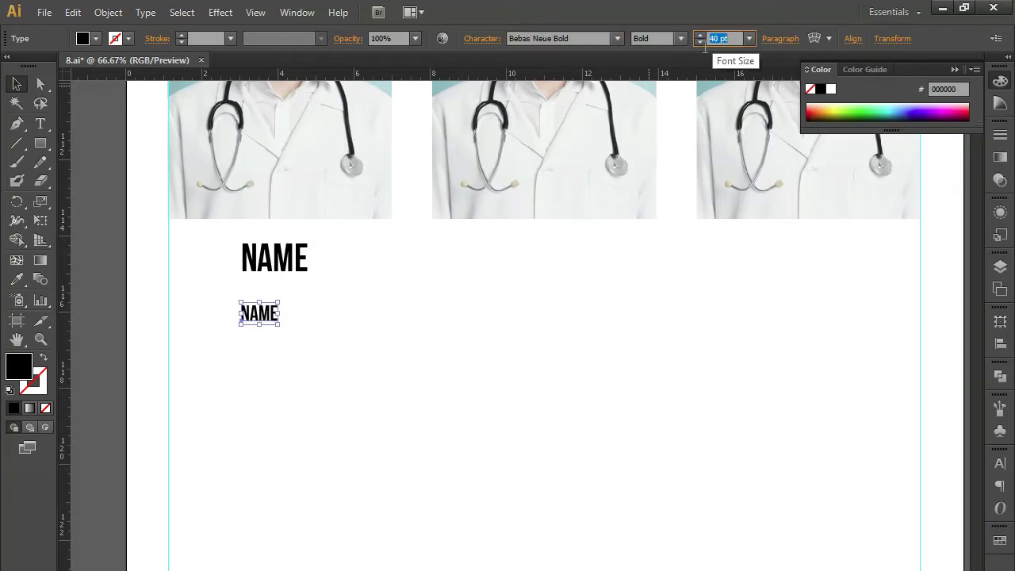
{"action": "left_click", "coordinate": [680, 44]}
{"action": "left_click", "coordinate": [680, 45]}
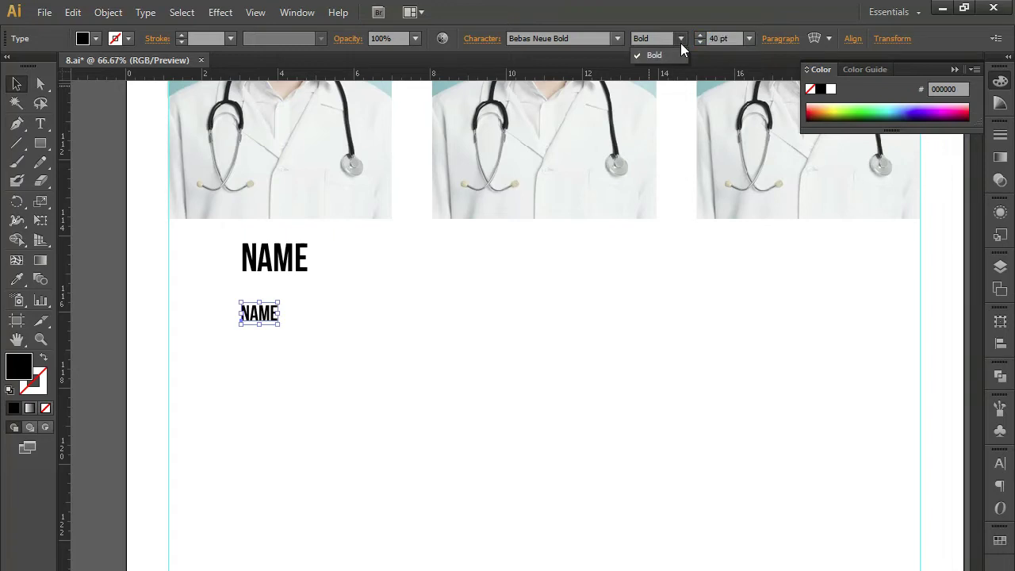
- Change the smaller "NAME" copy to "DESIGNATION" and centre it closely beneath the "NAME" caption
{"action": "left_click", "coordinate": [257, 321]}
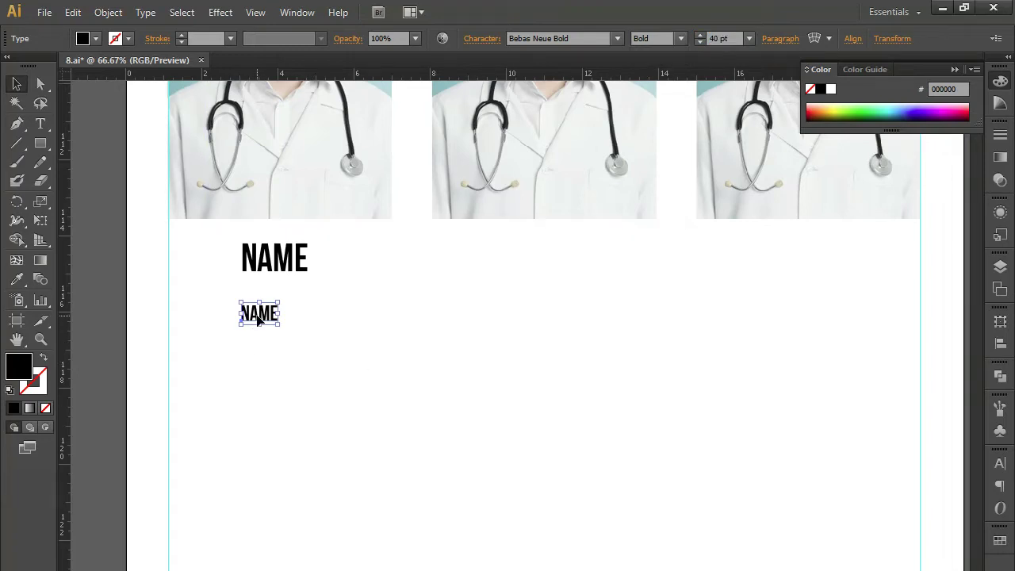
{"action": "double_click", "coordinate": [268, 318]}
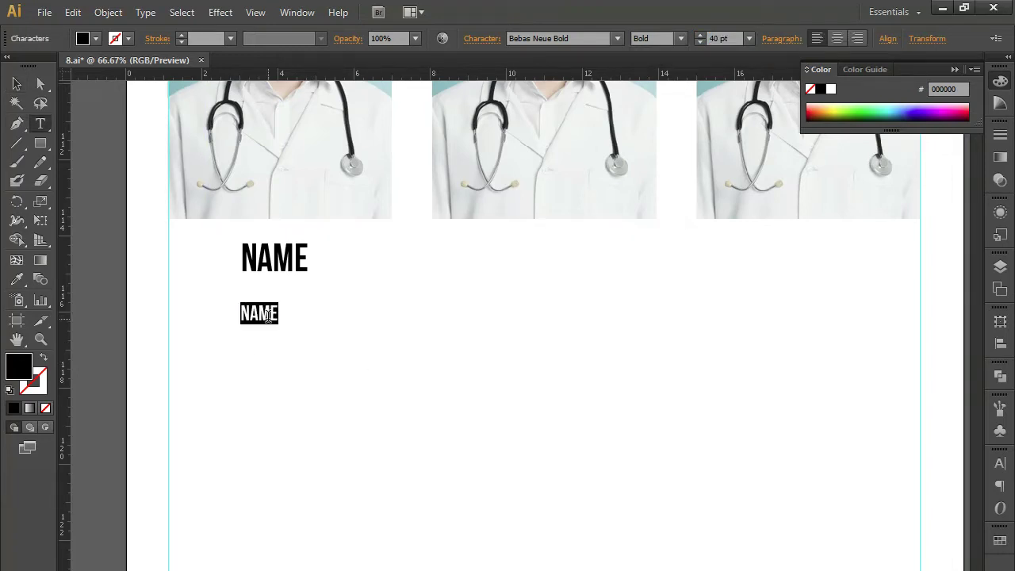
{"action": "type", "text": "DESIGNATION"}
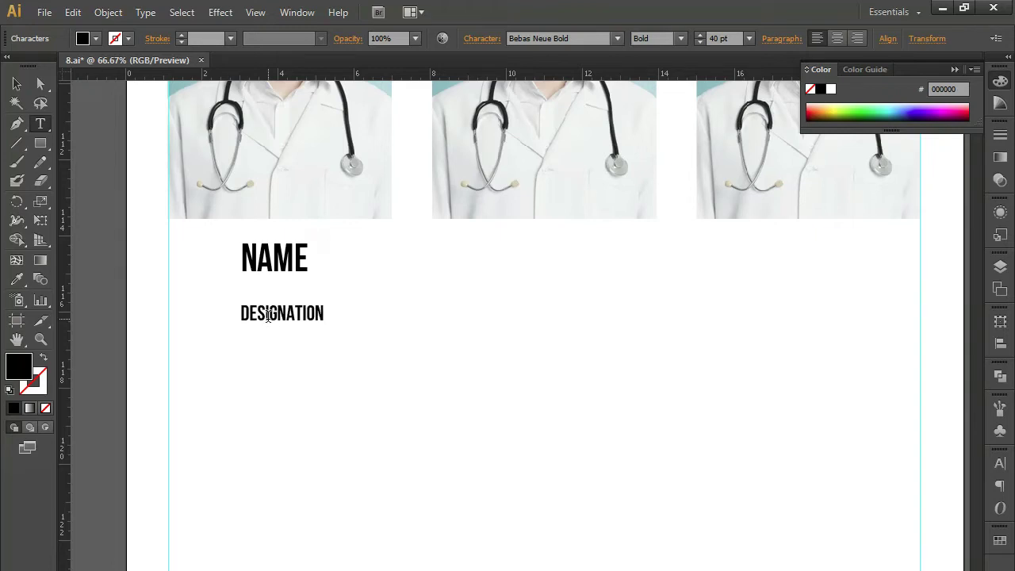
{"action": "double_click", "coordinate": [17, 85]}
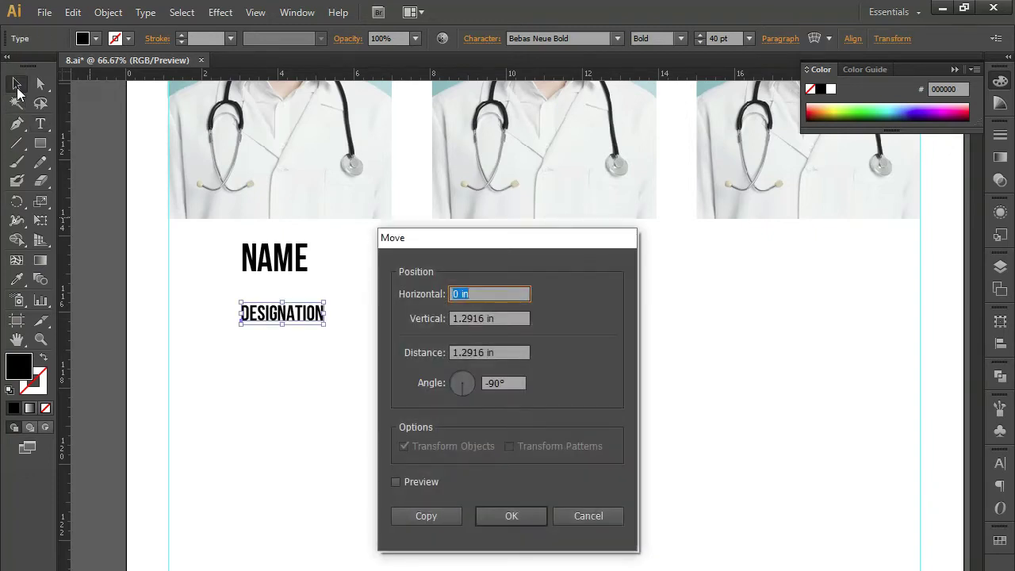
{"action": "left_click", "coordinate": [601, 518]}
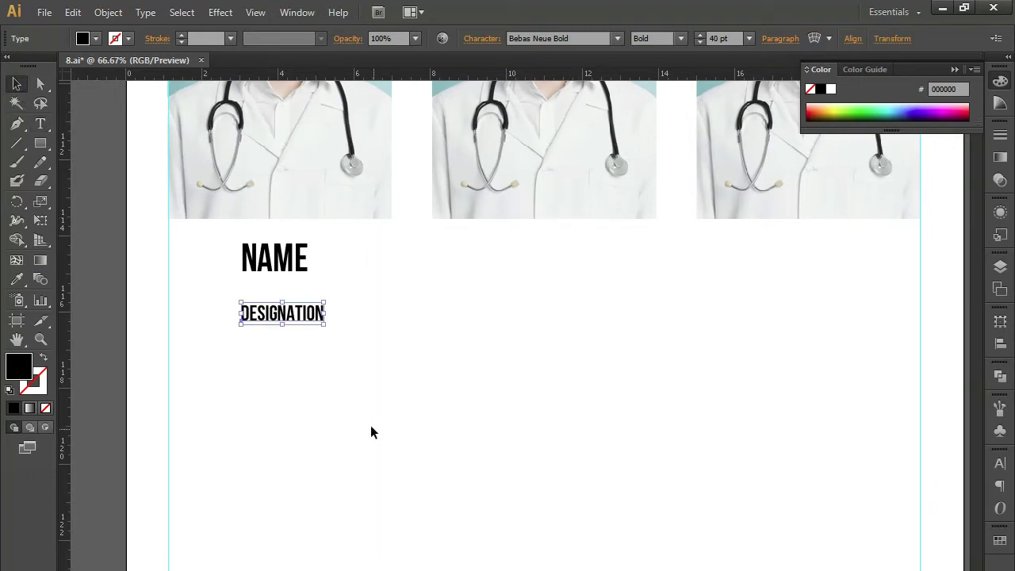
{"action": "left_click_drag", "start_coordinate": [297, 326], "coordinate": [290, 303]}
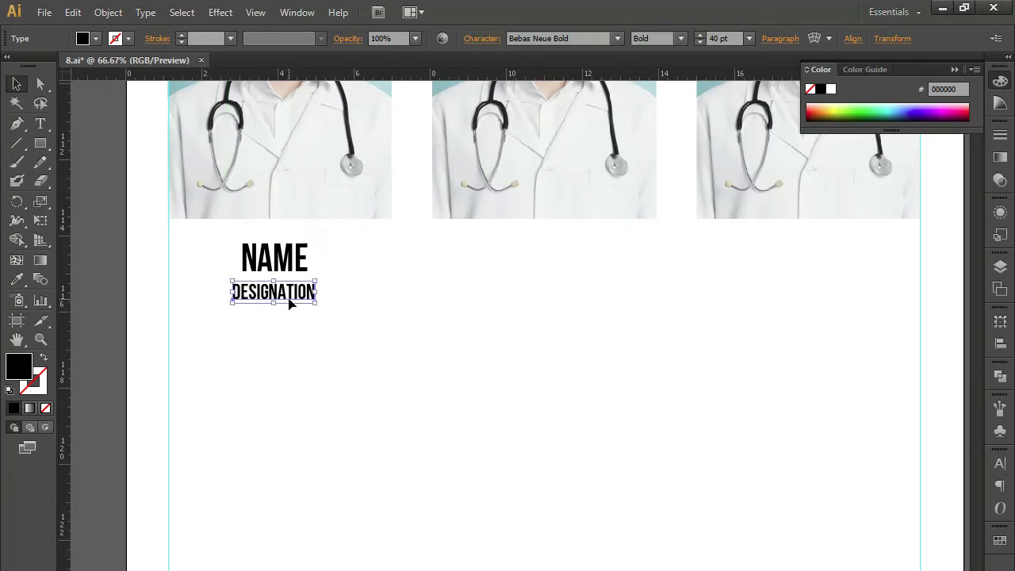
{"action": "key", "text": "Right"}
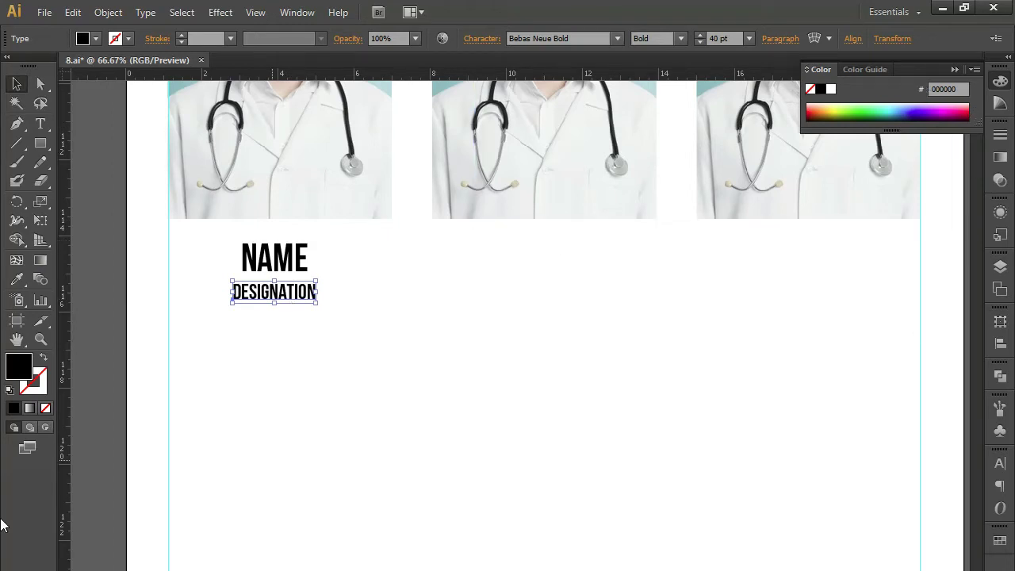
- Fill the "DESIGNATION" text with dark gray 494949
{"action": "double_click", "coordinate": [20, 367]}
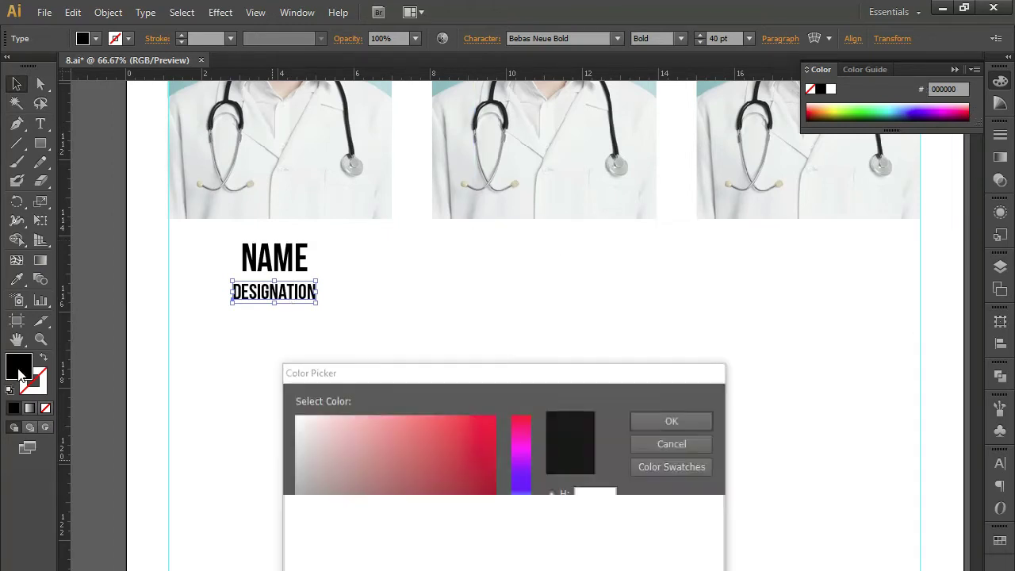
{"action": "left_click", "coordinate": [294, 560]}
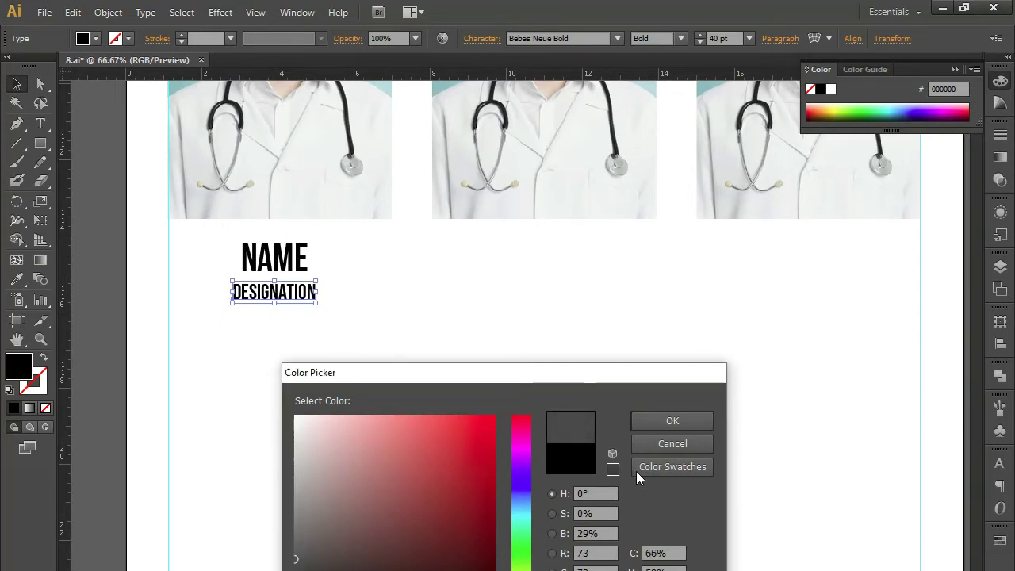
{"action": "left_click", "coordinate": [645, 424]}
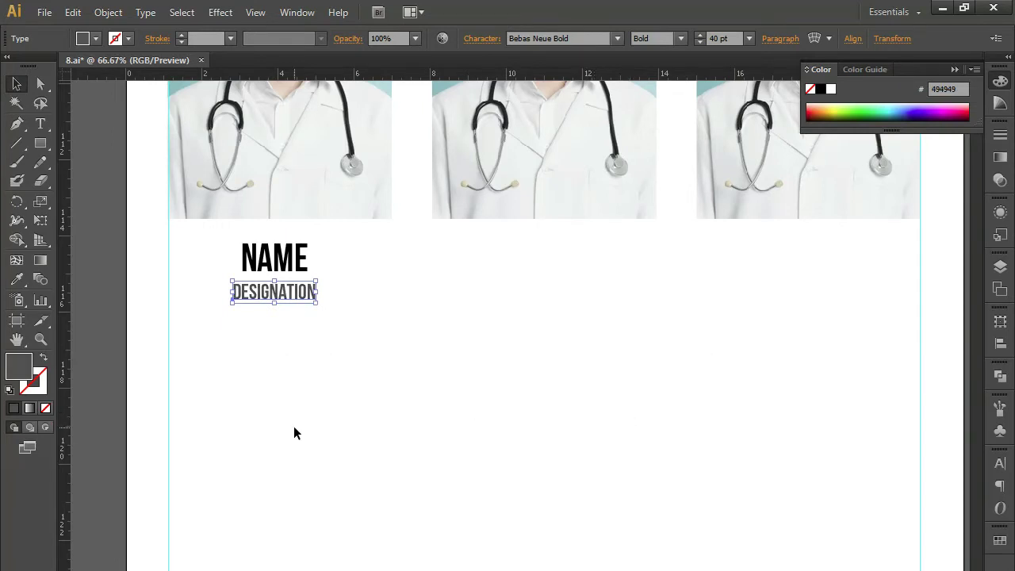
{"action": "left_click", "coordinate": [298, 475]}
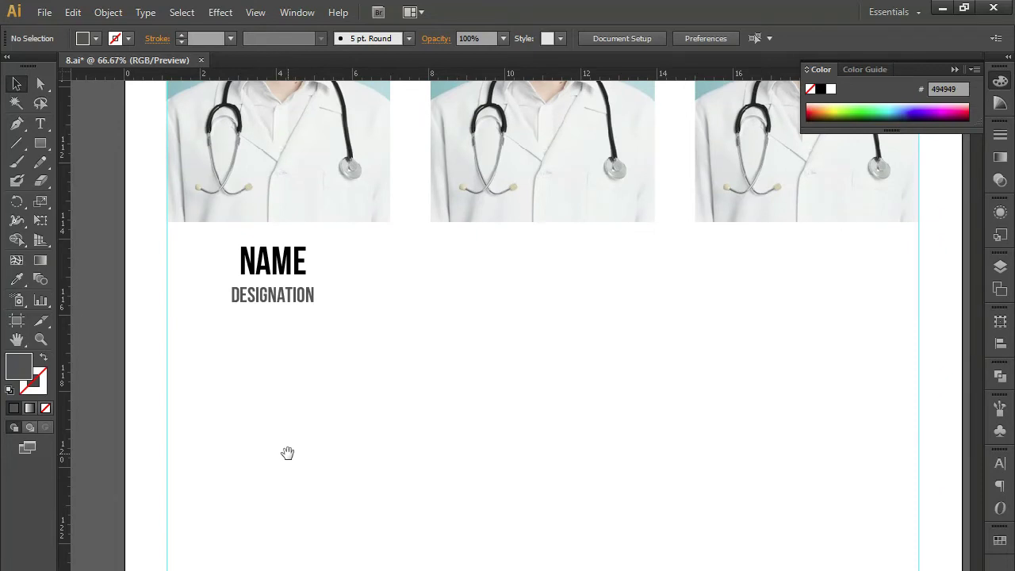
- Draw a rectangle about 5.83 in wide and 2.90 in high over the first photo's lower edge and its caption
{"action": "left_click_drag", "start_coordinate": [288, 453], "coordinate": [290, 523]}
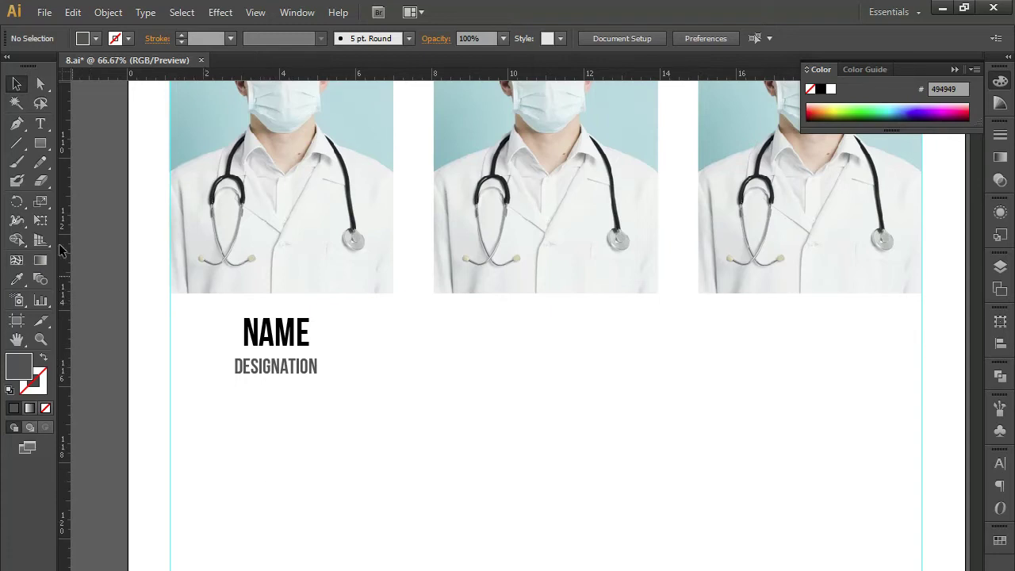
{"action": "left_click", "coordinate": [41, 142]}
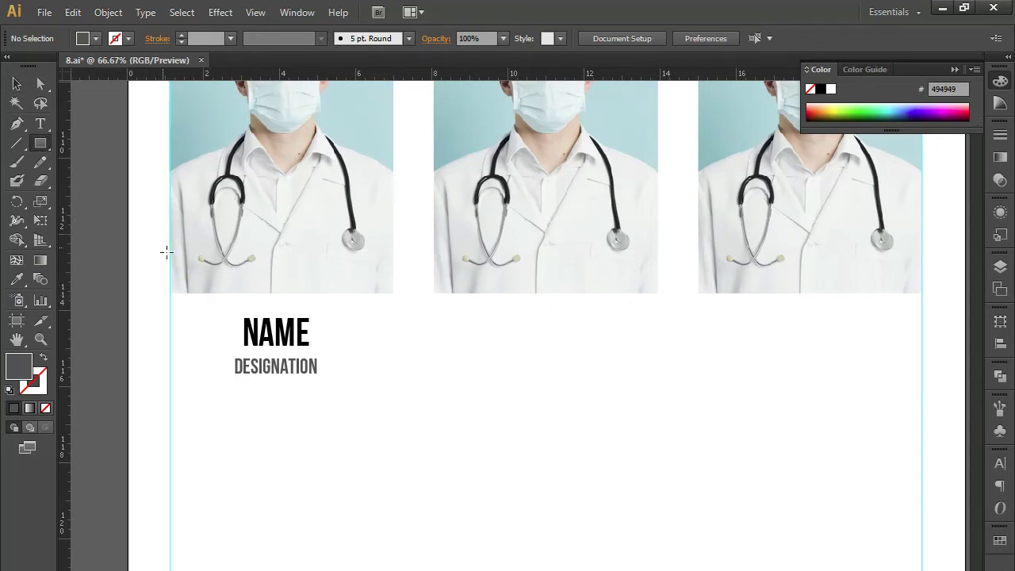
{"action": "left_click_drag", "start_coordinate": [168, 260], "coordinate": [391, 370]}
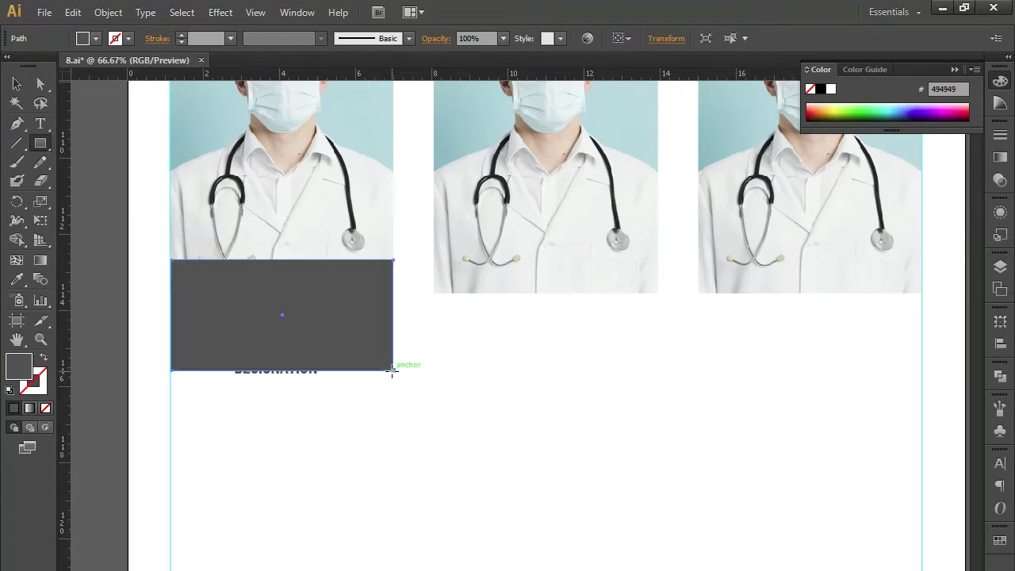
- Fill the caption rectangle with light gray dddddd
{"action": "double_click", "coordinate": [28, 372]}
{"action": "left_click_drag", "start_coordinate": [298, 560], "coordinate": [295, 479]}
{"action": "left_click", "coordinate": [701, 421]}
{"action": "left_click", "coordinate": [464, 340]}
{"action": "left_click", "coordinate": [557, 426]}
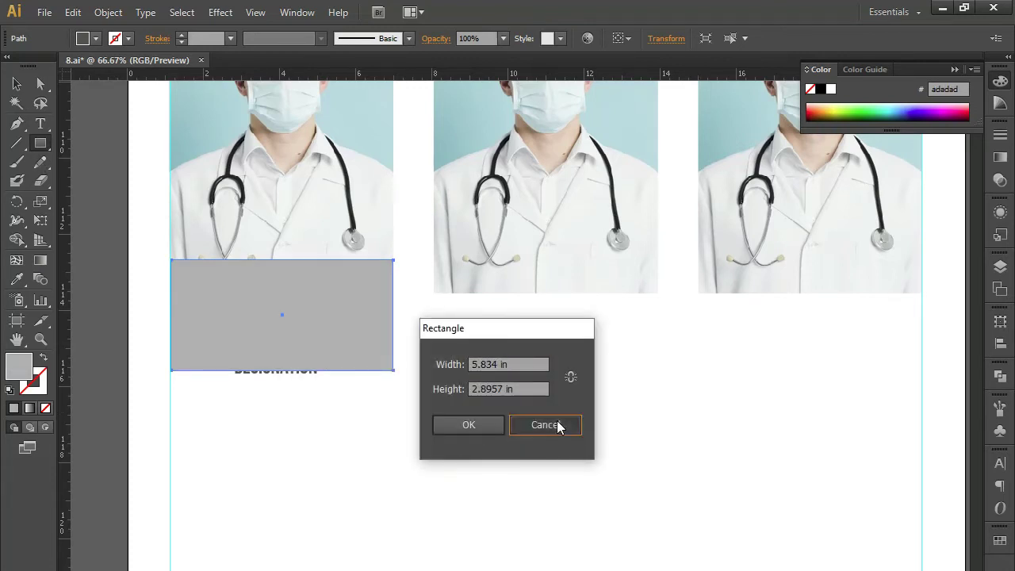
{"action": "double_click", "coordinate": [12, 371]}
{"action": "left_click_drag", "start_coordinate": [295, 480], "coordinate": [294, 442]}
{"action": "left_click", "coordinate": [672, 421]}
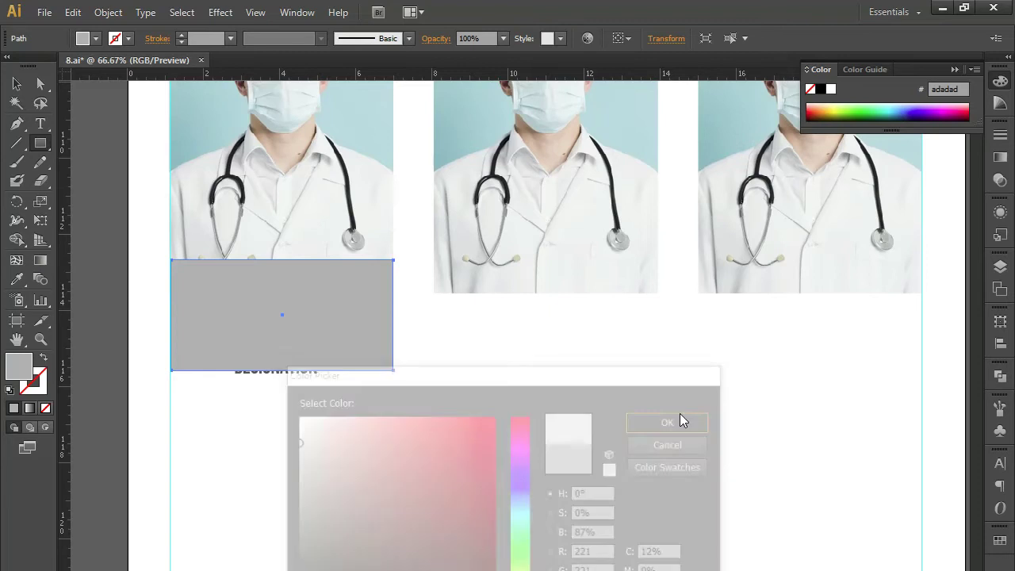
{"action": "left_click", "coordinate": [570, 423]}
{"action": "left_click", "coordinate": [570, 422]}
{"action": "left_click", "coordinate": [476, 423]}
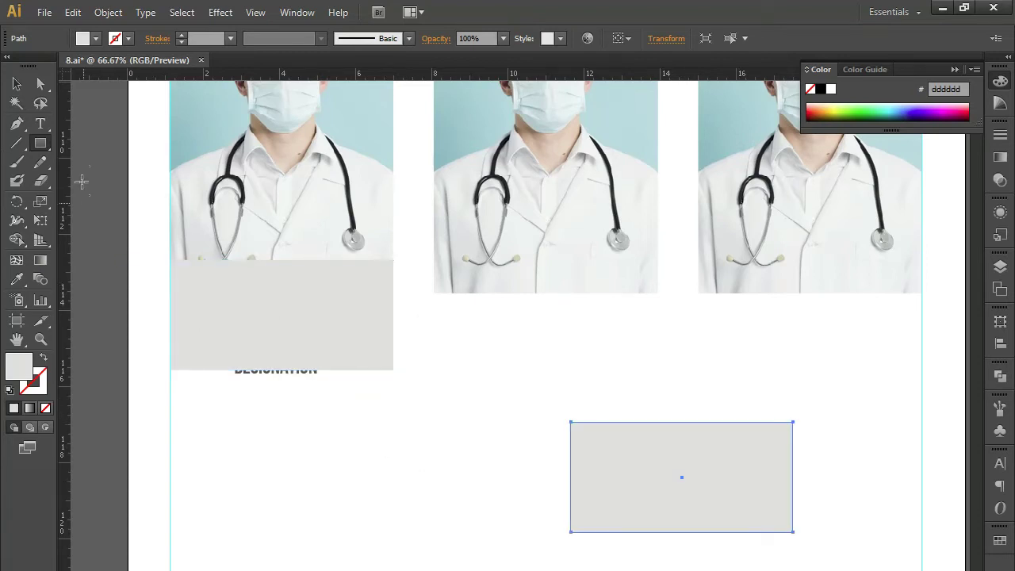
{"action": "left_click", "coordinate": [17, 84]}
{"action": "key", "text": "Delete"}
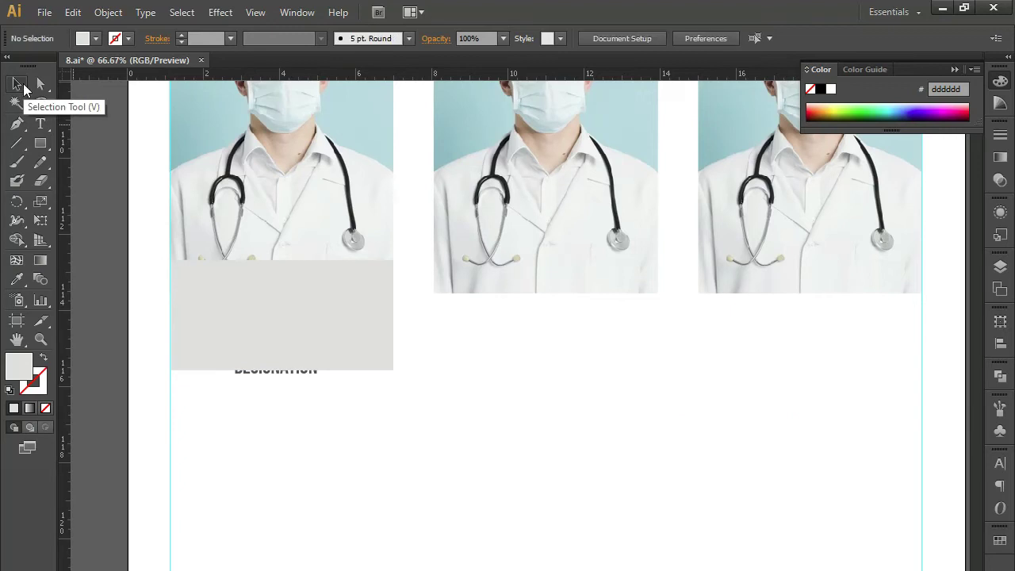
- Place the light gray rectangle behind the first doctor photo and its "NAME" and "DESIGNATION" texts
{"action": "left_click", "coordinate": [244, 310]}
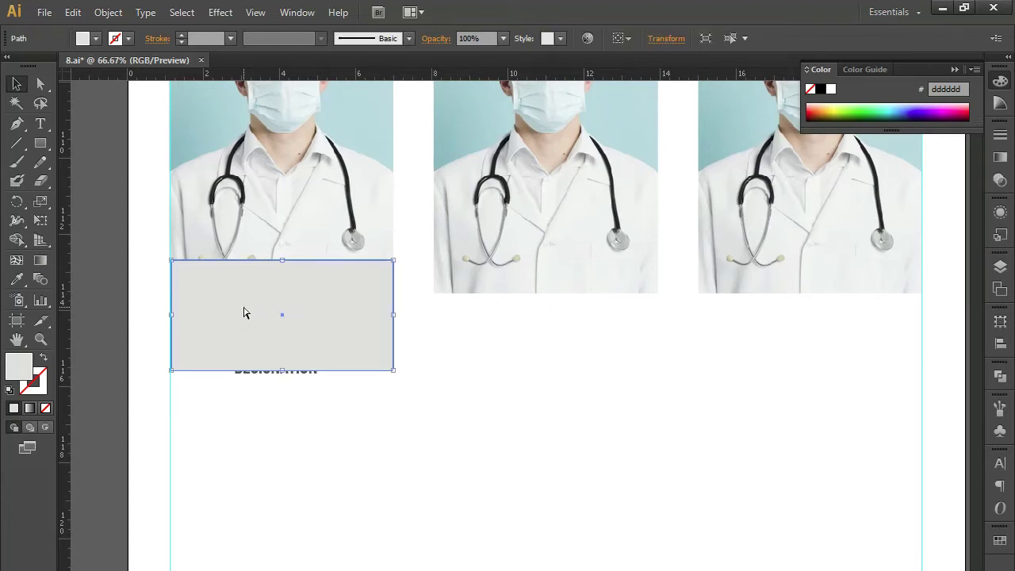
{"action": "key", "text": "Delete"}
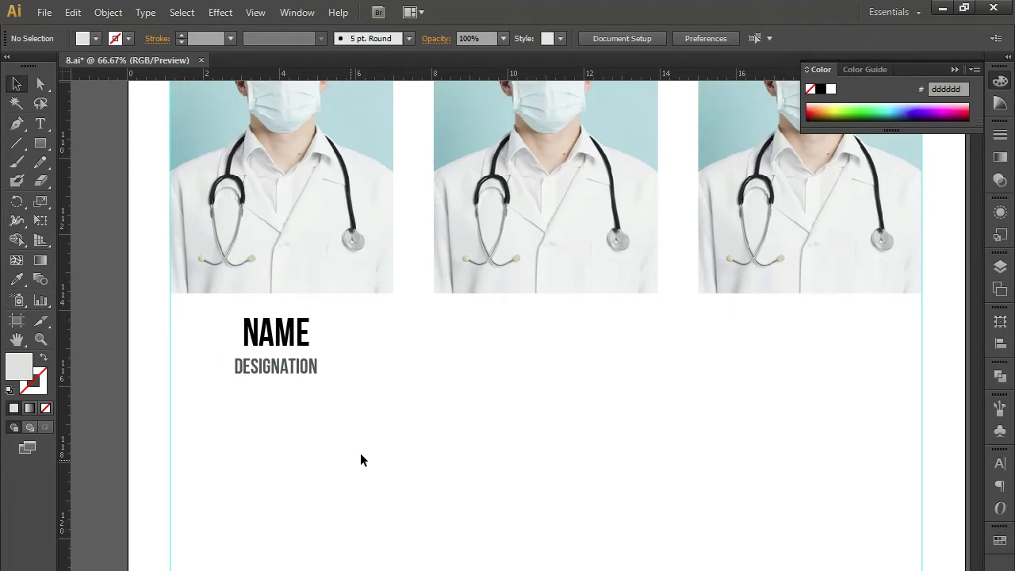
{"action": "left_click", "coordinate": [241, 367]}
{"action": "left_click", "coordinate": [280, 428]}
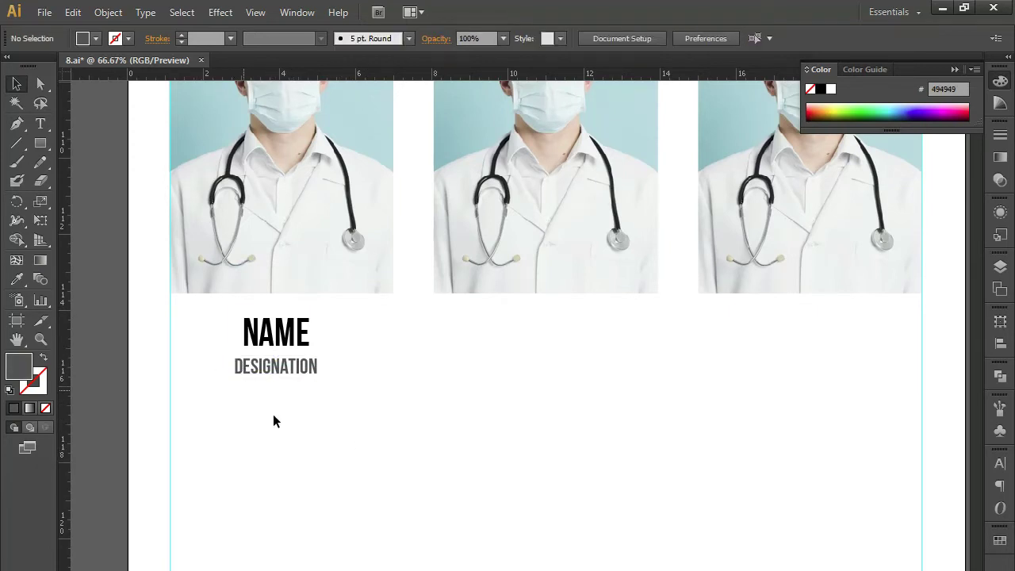
{"action": "left_click_drag", "start_coordinate": [395, 506], "coordinate": [291, 321]}
{"action": "key", "text": "ctrl+z"}
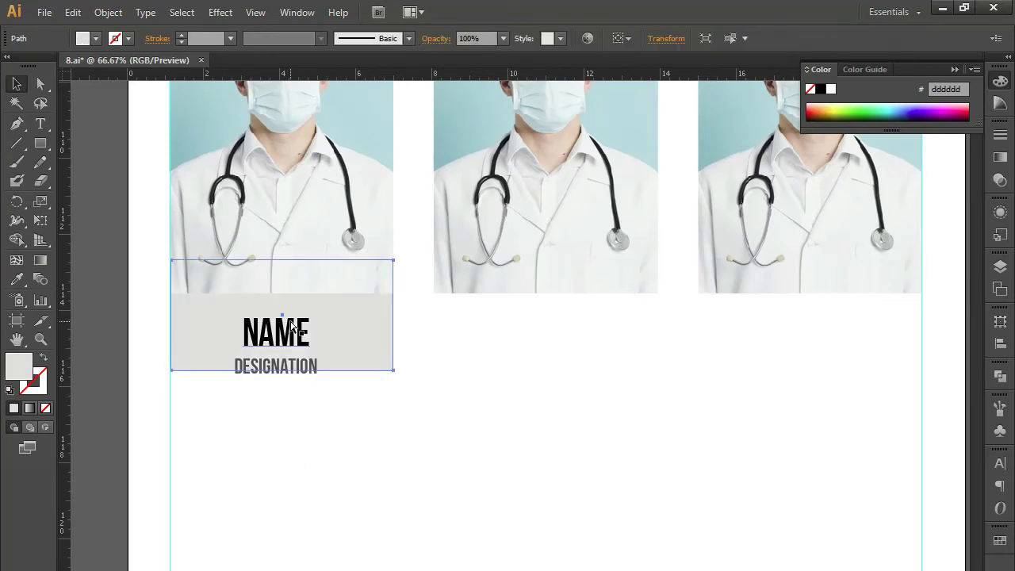
{"action": "left_click", "coordinate": [310, 440]}
- Move the light gray rectangle down in isolation mode until it extends slightly below the "DESIGNATION" text
{"action": "double_click", "coordinate": [351, 353]}
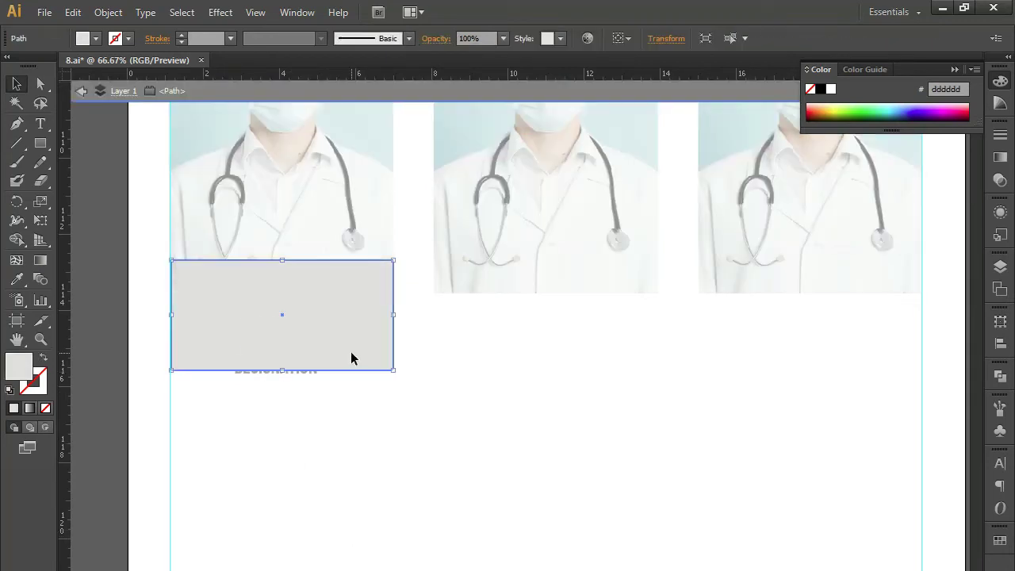
{"action": "key", "text": "shift+Down"}
{"action": "key", "text": "shift+Down"}
{"action": "key", "text": "shift+Down"}
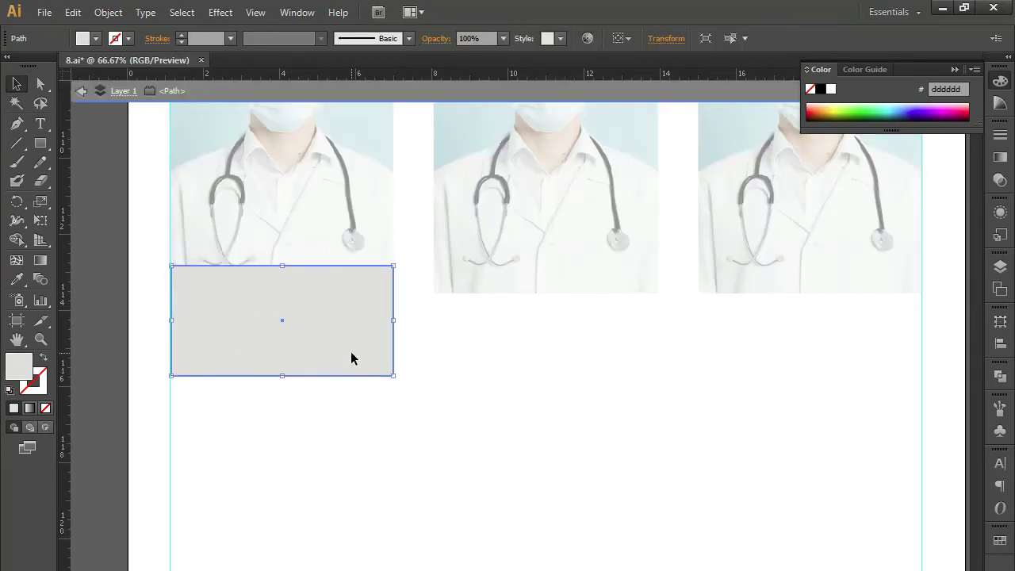
{"action": "double_click", "coordinate": [413, 508]}
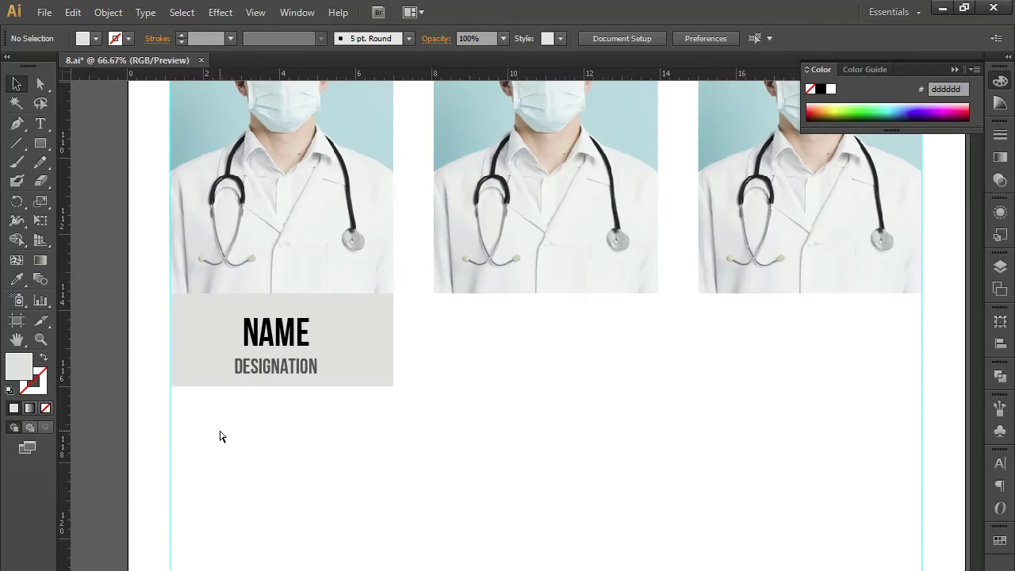
{"action": "key", "text": "ctrl+minus"}
{"action": "key", "text": "ctrl+minus"}
{"action": "key", "text": "ctrl+minus"}
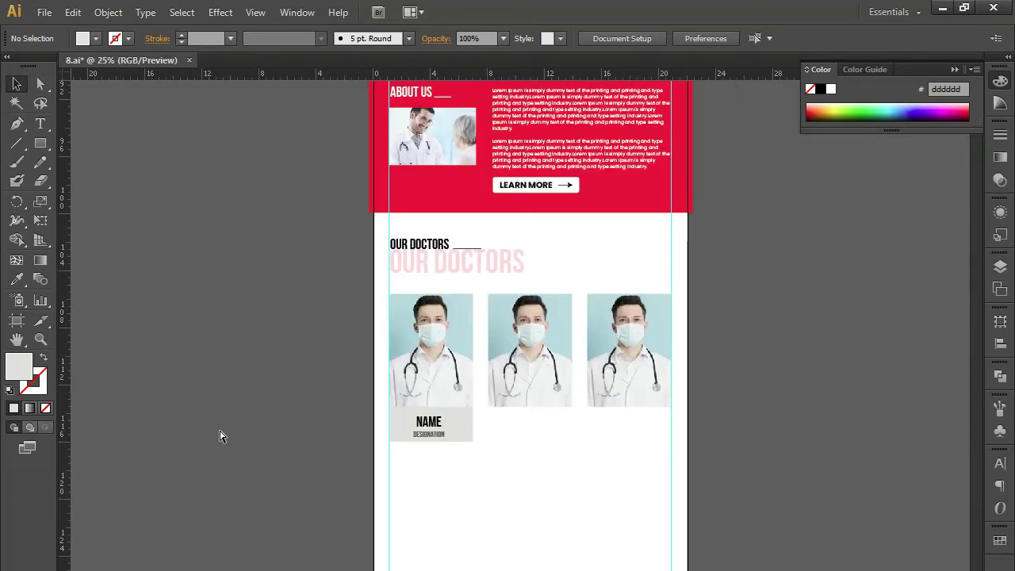
- Stretch the light gray caption rectangle's left edge outward to just past the left margin guide
{"action": "key", "text": "ctrl+plus"}
{"action": "key", "text": "ctrl+plus"}
{"action": "key", "text": "ctrl+plus"}
{"action": "key", "text": "ctrl+plus"}
{"action": "key", "text": "ctrl+plus"}
{"action": "key", "text": "ctrl+plus"}
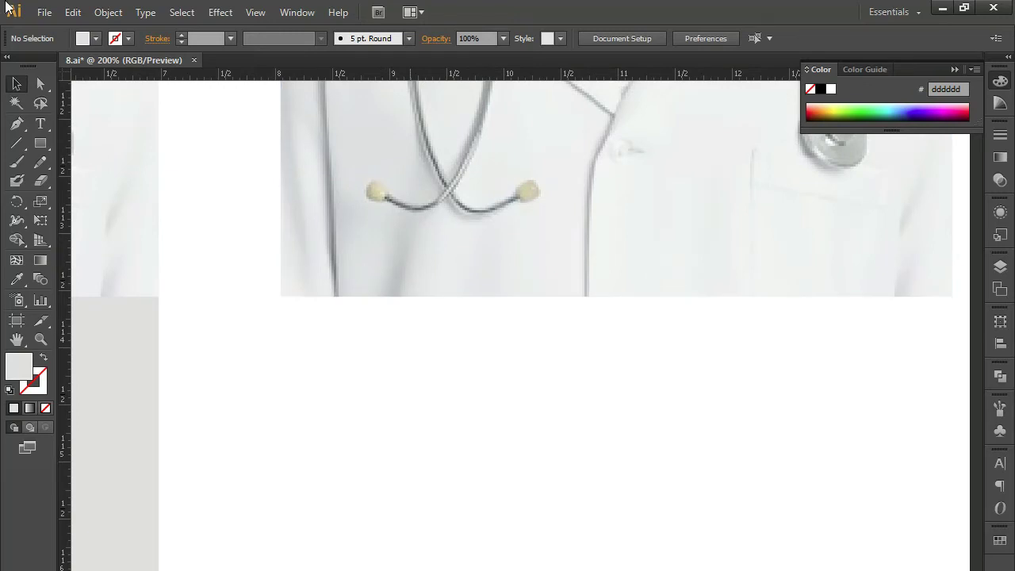
{"action": "left_click_drag", "start_coordinate": [336, 420], "coordinate": [734, 340]}
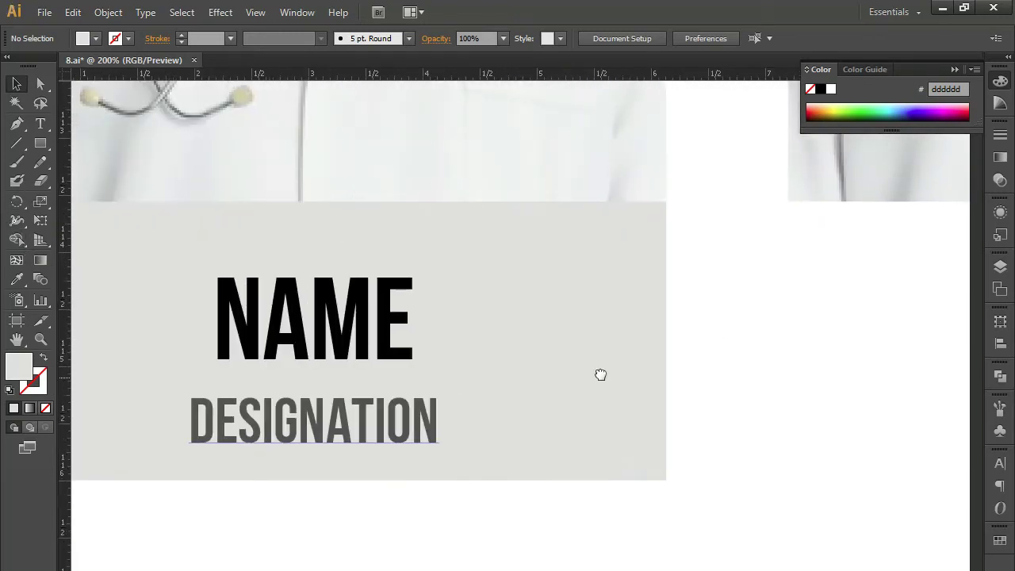
{"action": "left_click_drag", "start_coordinate": [600, 373], "coordinate": [704, 370]}
{"action": "left_click", "coordinate": [343, 409]}
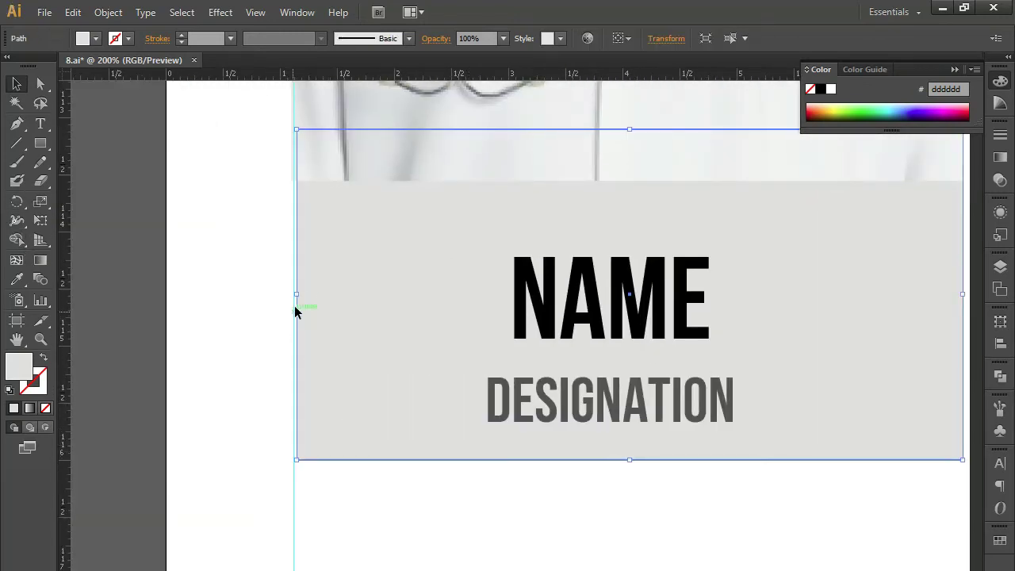
{"action": "left_click_drag", "start_coordinate": [296, 295], "coordinate": [290, 294]}
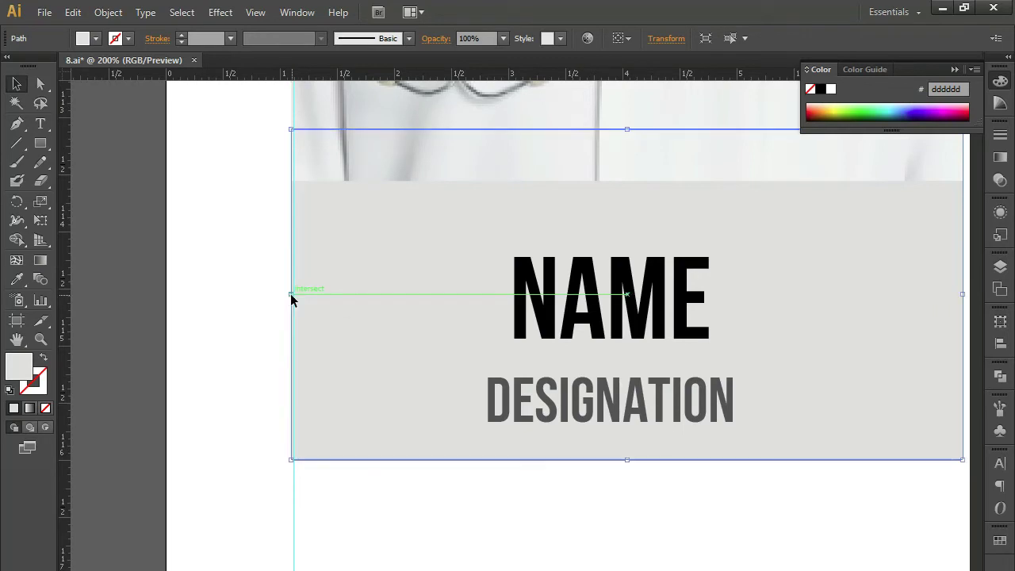
{"action": "left_click", "coordinate": [516, 533]}
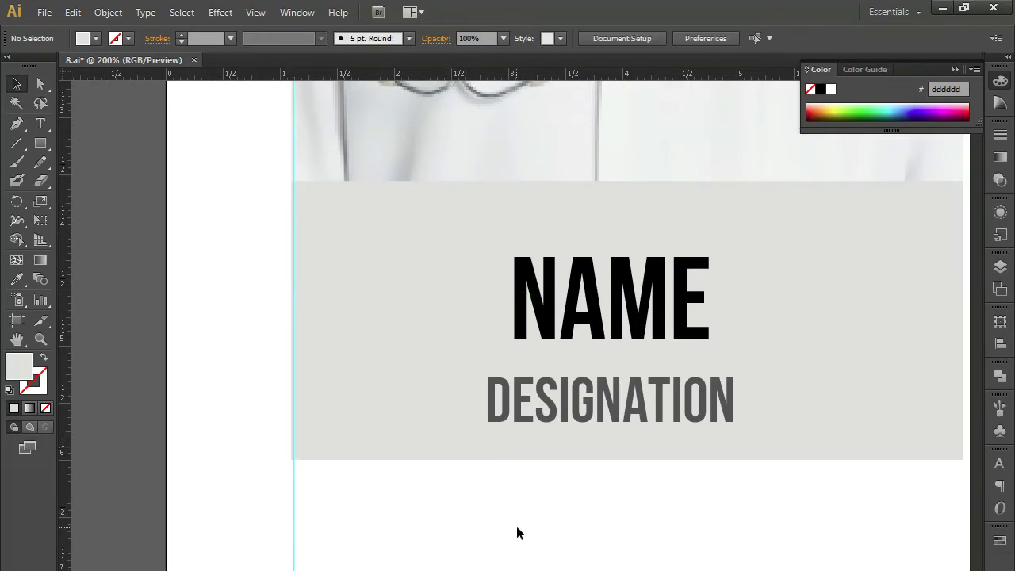
- Nudge the "NAME" and "DESIGNATION" texts together slightly right to center them on the first card's gray panel
{"action": "key", "text": "ctrl+minus"}
{"action": "key", "text": "ctrl+minus"}
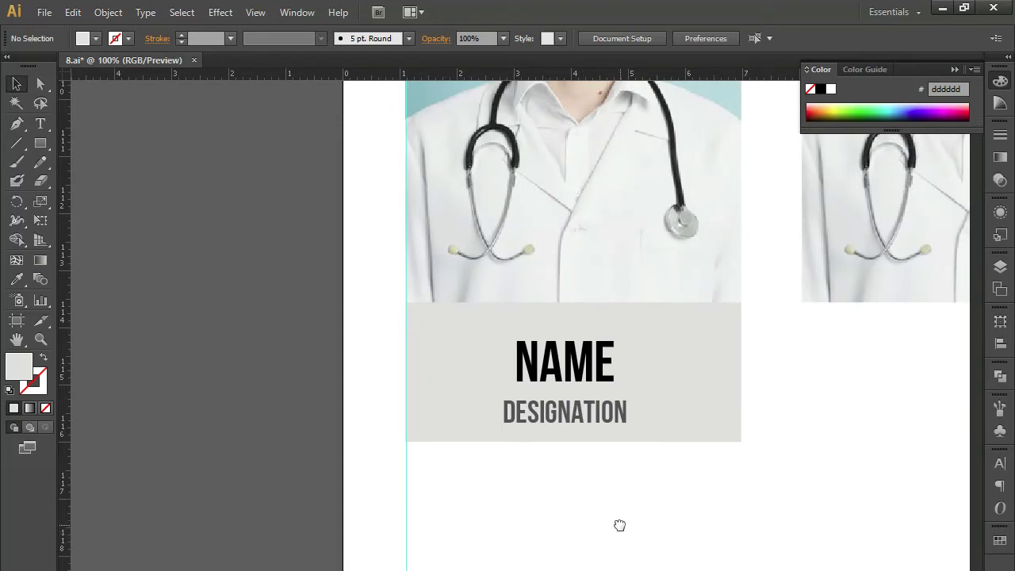
{"action": "left_click_drag", "start_coordinate": [629, 535], "coordinate": [558, 527]}
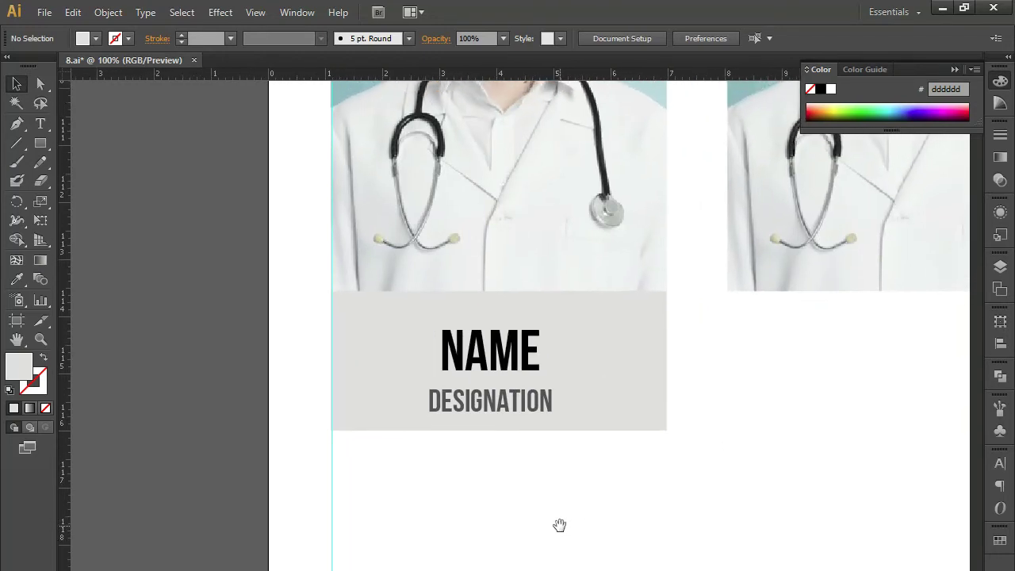
{"action": "left_click", "coordinate": [462, 402]}
{"action": "left_click", "coordinate": [478, 361], "text": "shift"}
{"action": "key", "text": "Left"}
{"action": "key", "text": "Left"}
{"action": "key", "text": "Left"}
{"action": "key", "text": "Left"}
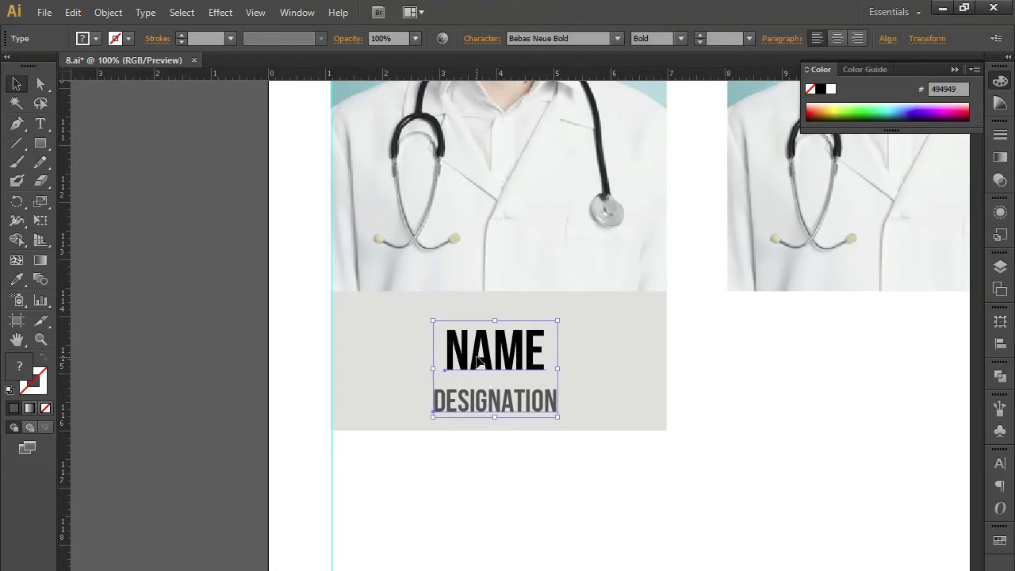
{"action": "left_click", "coordinate": [502, 467]}
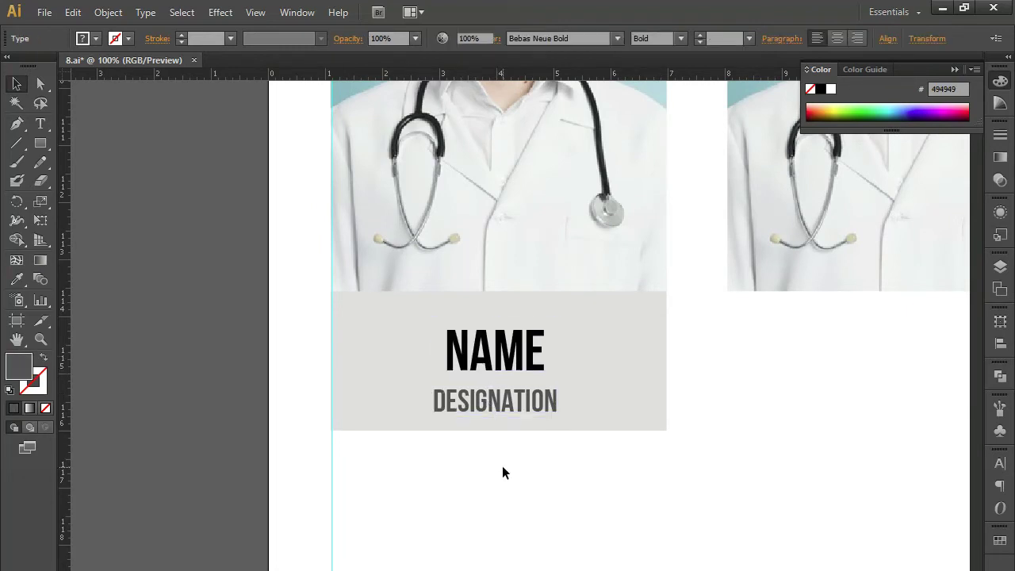
{"action": "left_click", "coordinate": [507, 409]}
{"action": "left_click", "coordinate": [589, 505]}
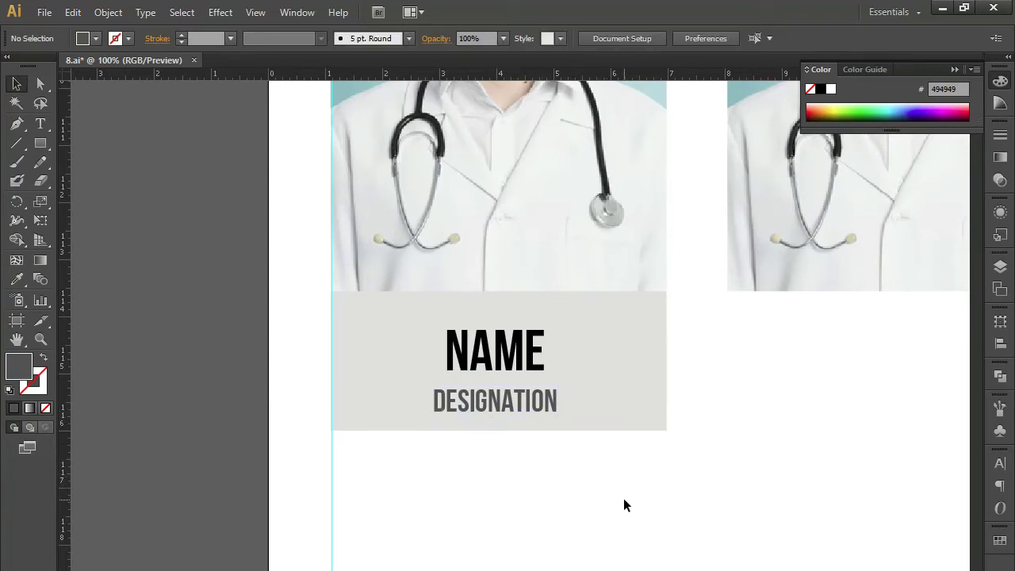
- Group the first card's gray panel with its "NAME" and "DESIGNATION" texts
{"action": "left_click_drag", "start_coordinate": [602, 466], "coordinate": [496, 350]}
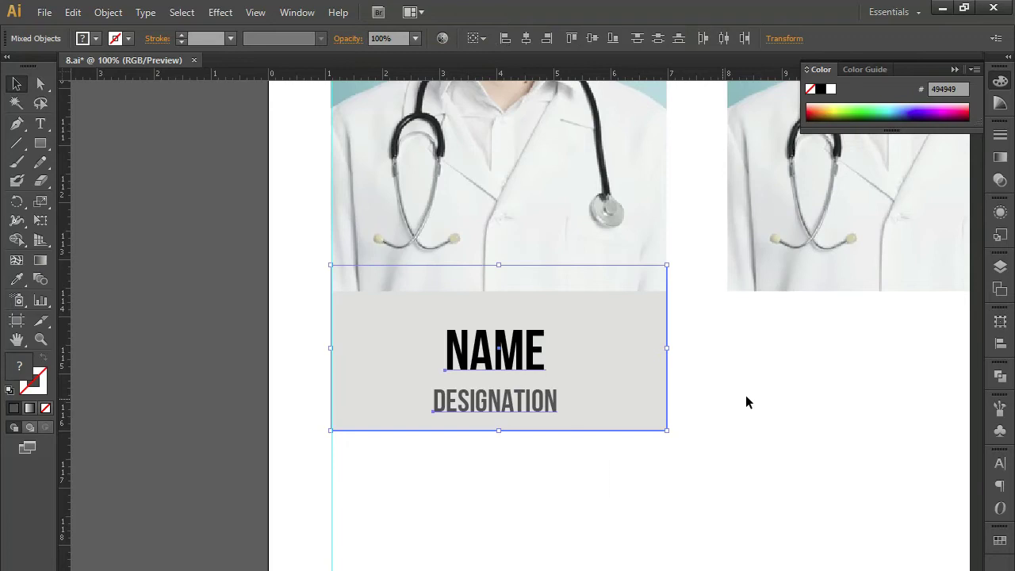
{"action": "left_click_drag", "start_coordinate": [683, 377], "coordinate": [487, 405]}
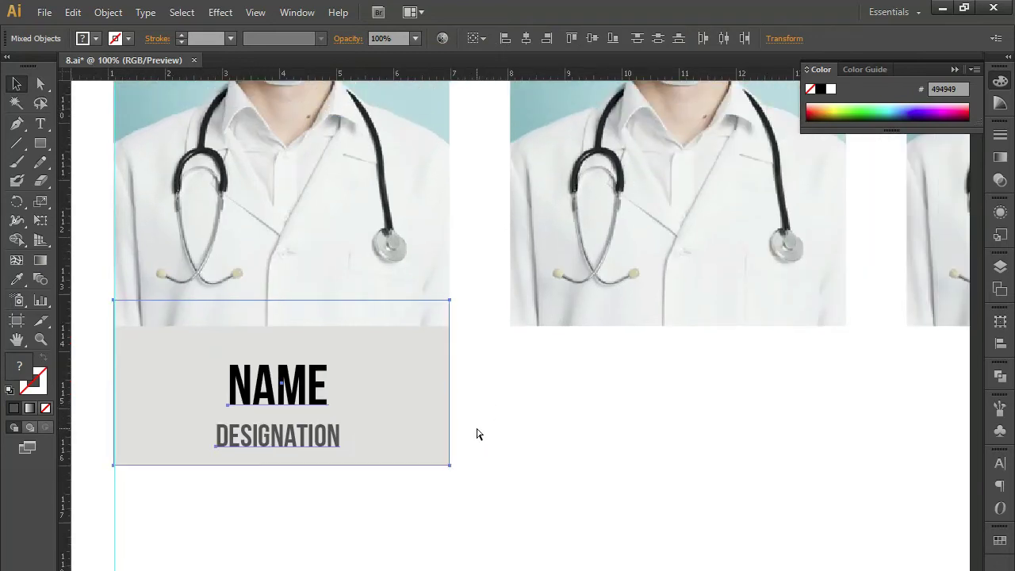
{"action": "key", "text": "ctrl+g"}
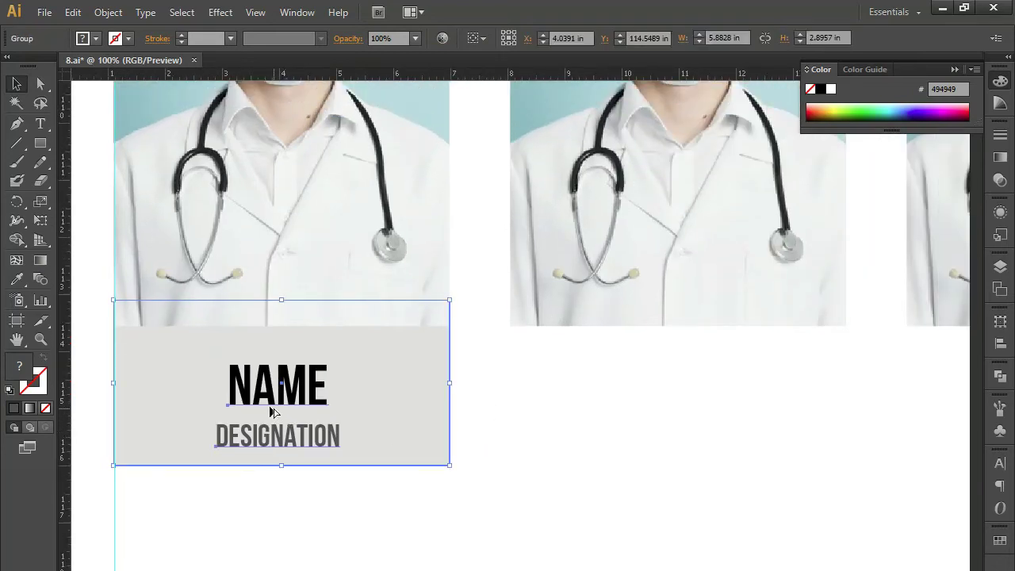
- Copy the caption group horizontally to sit beneath the second doctor photo, aligned with the photo's edges
{"action": "left_click_drag", "start_coordinate": [272, 405], "coordinate": [664, 445]}
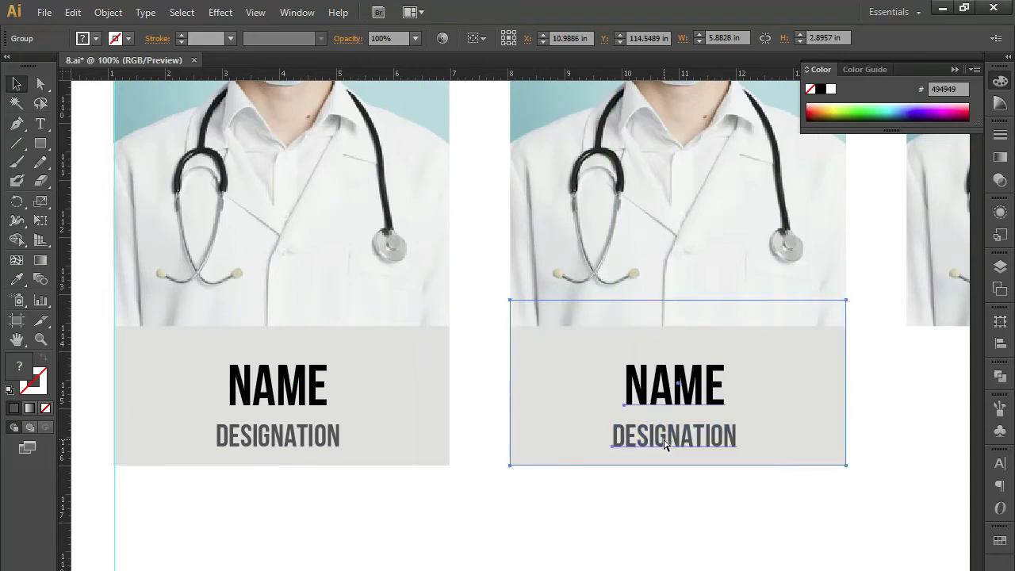
{"action": "key", "text": "ctrl+="}
{"action": "key", "text": "ctrl+="}
{"action": "key", "text": "ctrl+="}
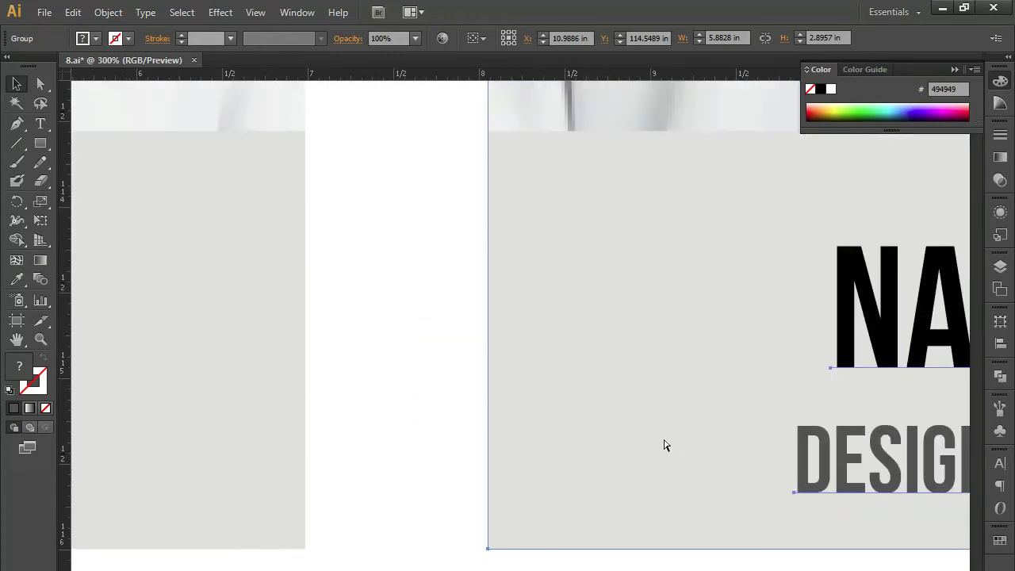
{"action": "key", "text": "ctrl+minus"}
{"action": "key", "text": "ctrl+minus"}
{"action": "key", "text": "ctrl+minus"}
{"action": "key", "text": "ctrl+minus"}
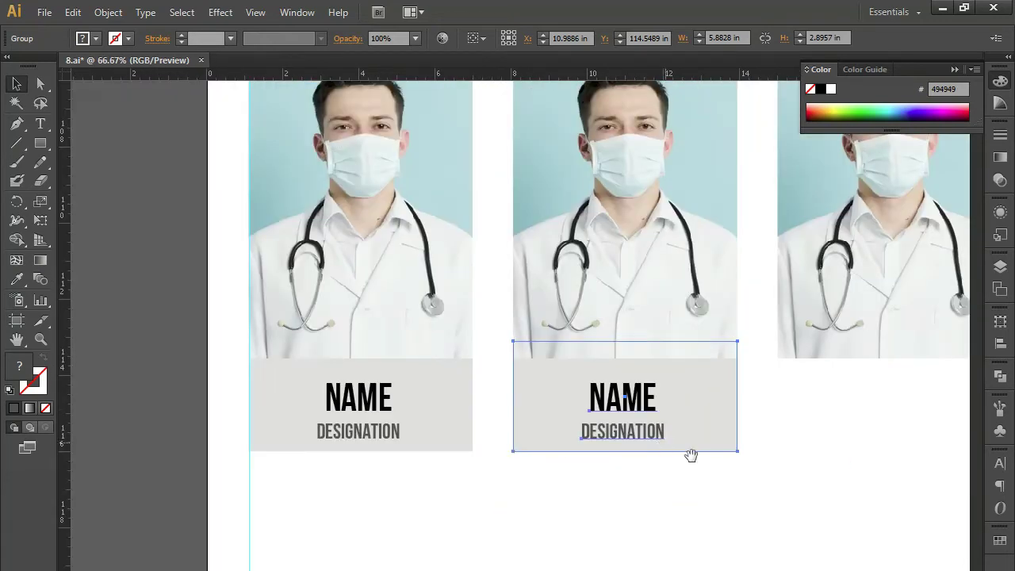
- Copy the second card's caption group horizontally to sit beneath the third doctor photo
{"action": "left_click_drag", "start_coordinate": [690, 453], "coordinate": [516, 455]}
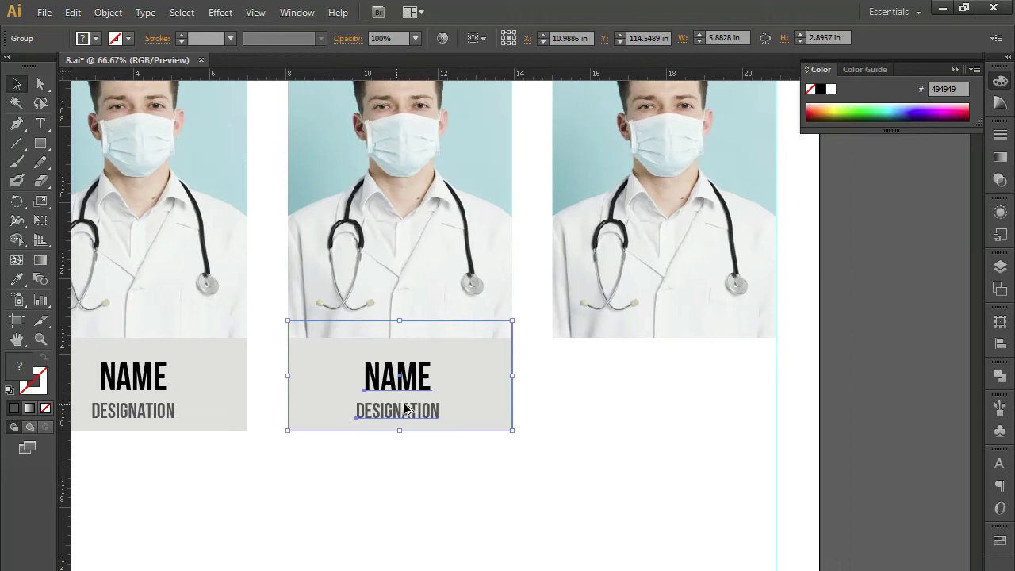
{"action": "left_click_drag", "start_coordinate": [402, 418], "coordinate": [410, 418]}
{"action": "left_click", "coordinate": [547, 414]}
{"action": "key", "text": "ctrl+z"}
{"action": "left_click_drag", "start_coordinate": [389, 413], "coordinate": [702, 431]}
{"action": "left_click", "coordinate": [633, 486]}
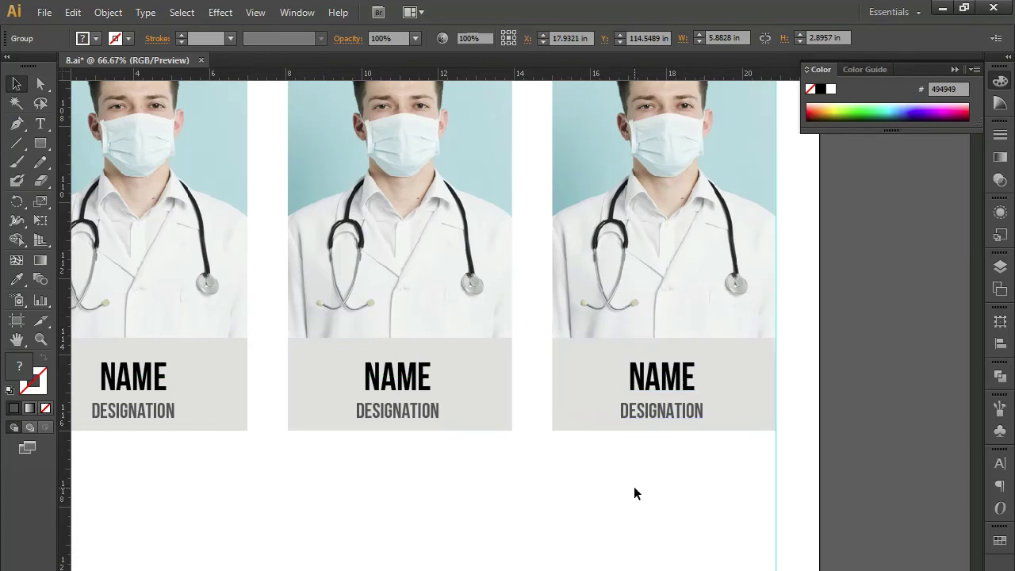
- Create a 5.834 in by 2.8957 in rectangle starting at the left margin guide below the first doctor card
{"action": "left_click_drag", "start_coordinate": [585, 486], "coordinate": [584, 485]}
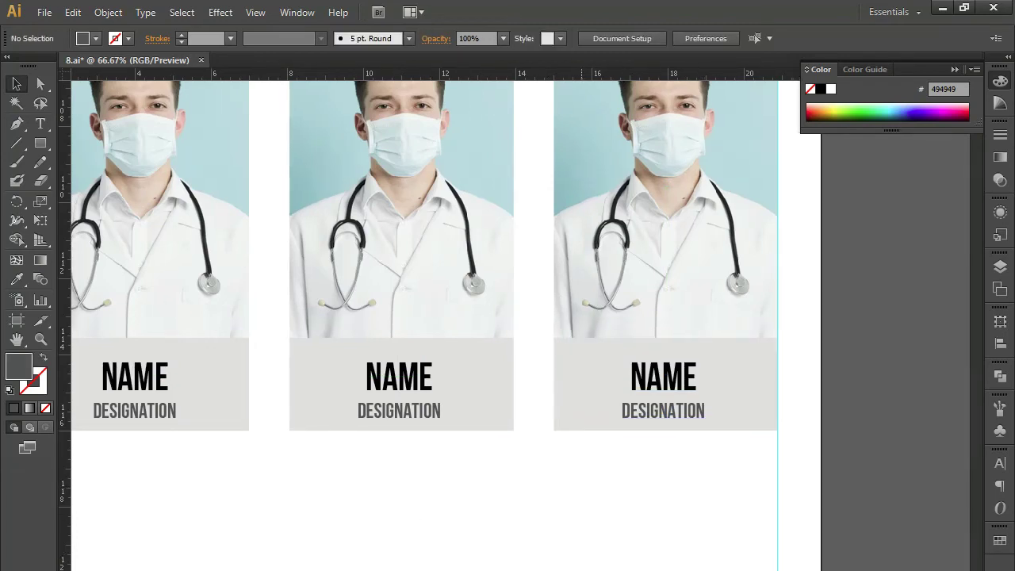
{"action": "key", "text": "ctrl+minus"}
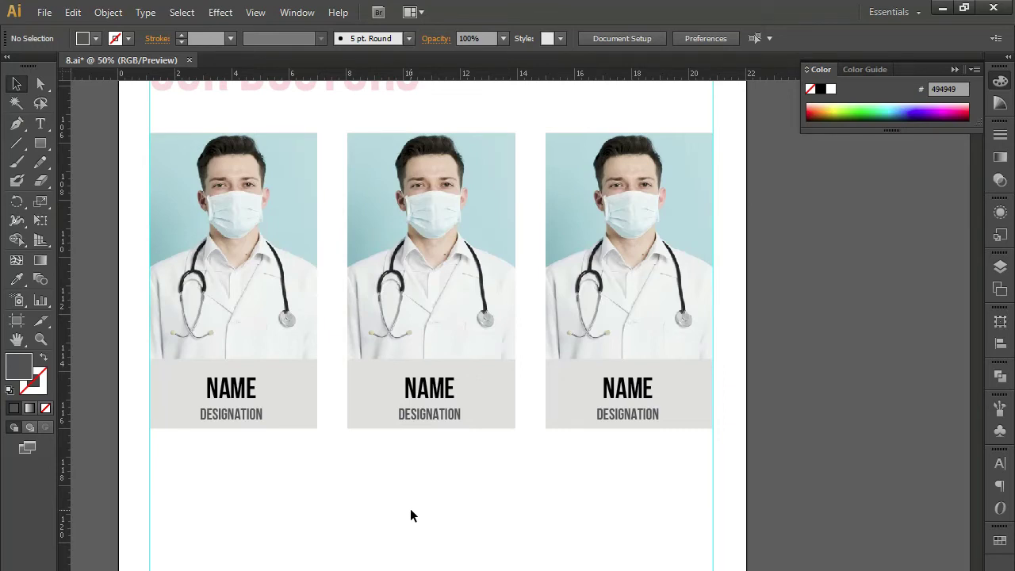
{"action": "left_click_drag", "start_coordinate": [395, 471], "coordinate": [417, 388]}
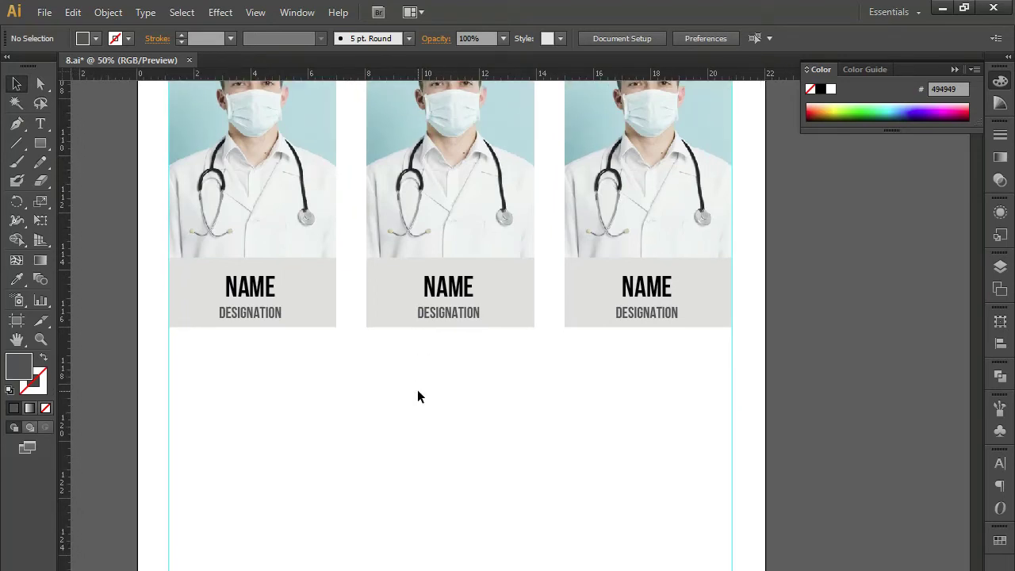
{"action": "left_click_drag", "start_coordinate": [313, 518], "coordinate": [317, 516]}
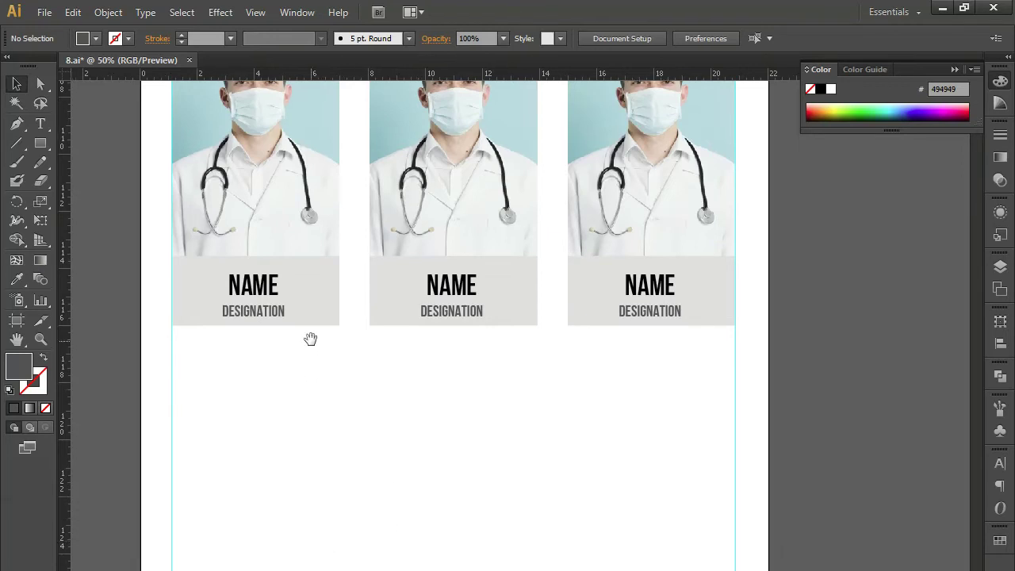
{"action": "left_click_drag", "start_coordinate": [311, 340], "coordinate": [310, 341]}
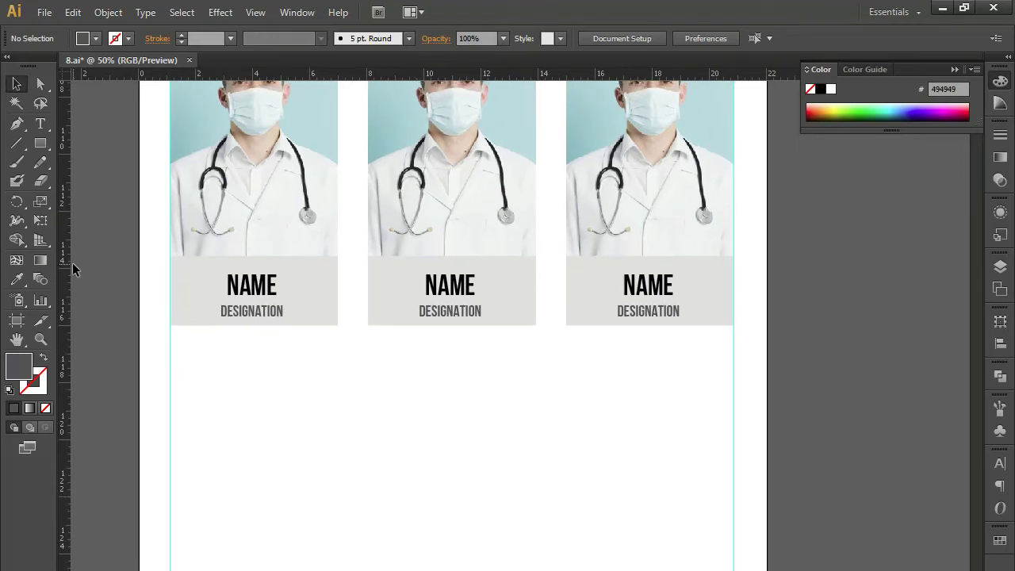
{"action": "left_click", "coordinate": [41, 142]}
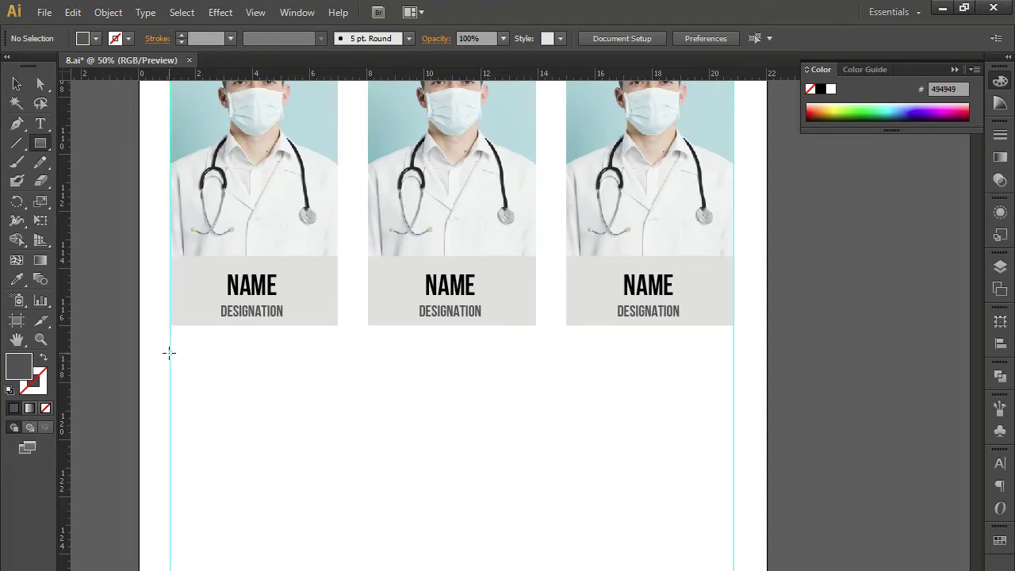
{"action": "left_click", "coordinate": [221, 409]}
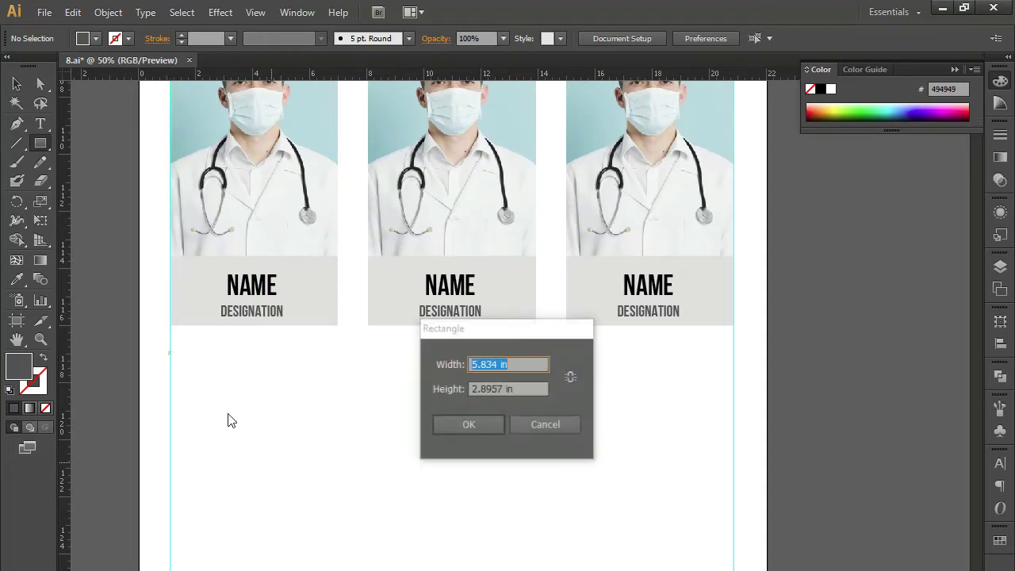
{"action": "left_click", "coordinate": [534, 428]}
{"action": "left_click", "coordinate": [171, 368]}
{"action": "left_click", "coordinate": [459, 425]}
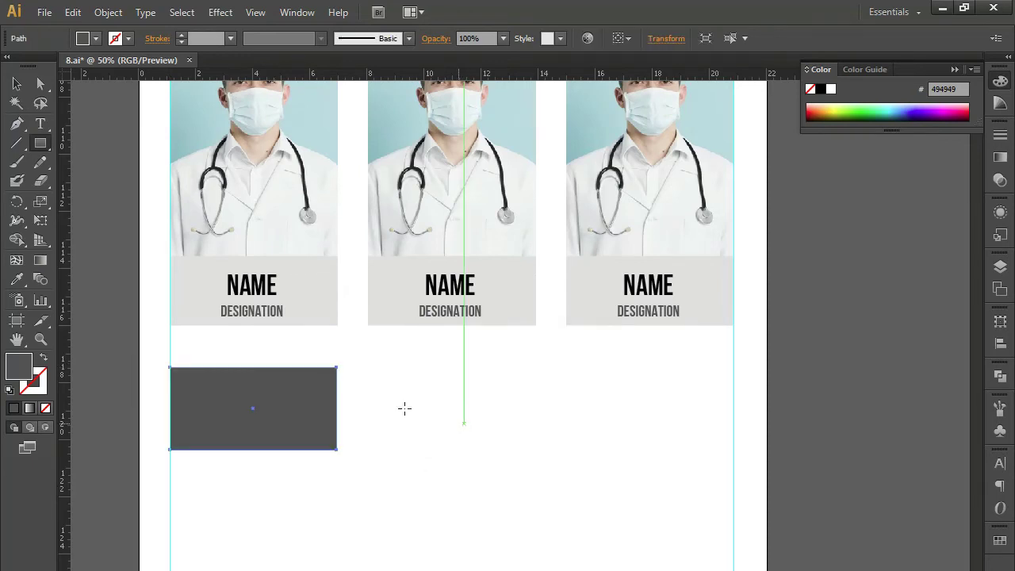
- Enlarge the dark gray rectangle from its lower-right corner into a nearly square block reaching slightly under the second doctor card
{"action": "left_click", "coordinate": [17, 84]}
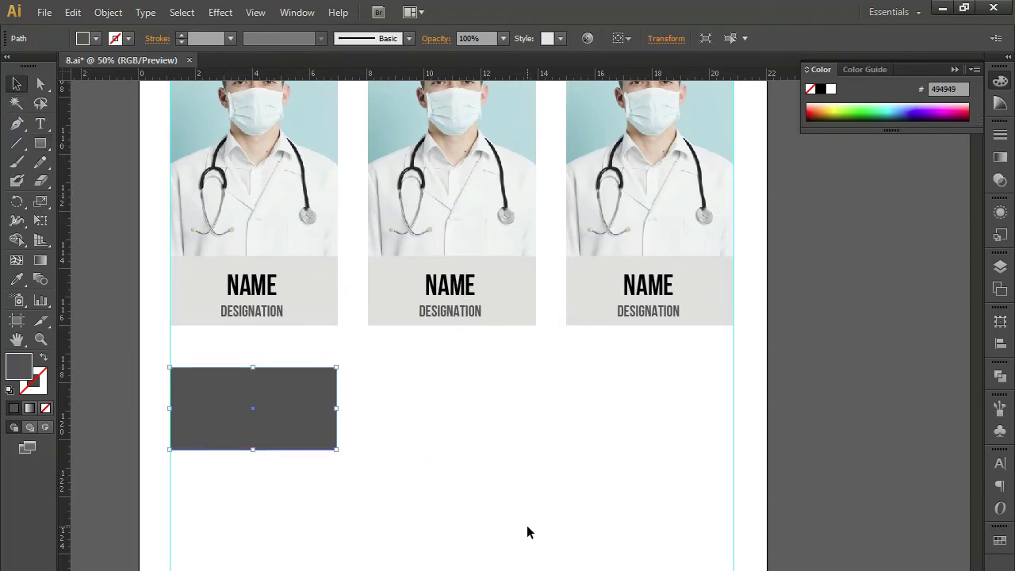
{"action": "mouse_move", "coordinate": [335, 449]}
{"action": "left_mouse_down"}
{"action": "mouse_move", "coordinate": [437, 555]}
{"action": "mouse_move", "coordinate": [434, 570]}
{"action": "mouse_move", "coordinate": [404, 570]}
{"action": "left_mouse_up"}
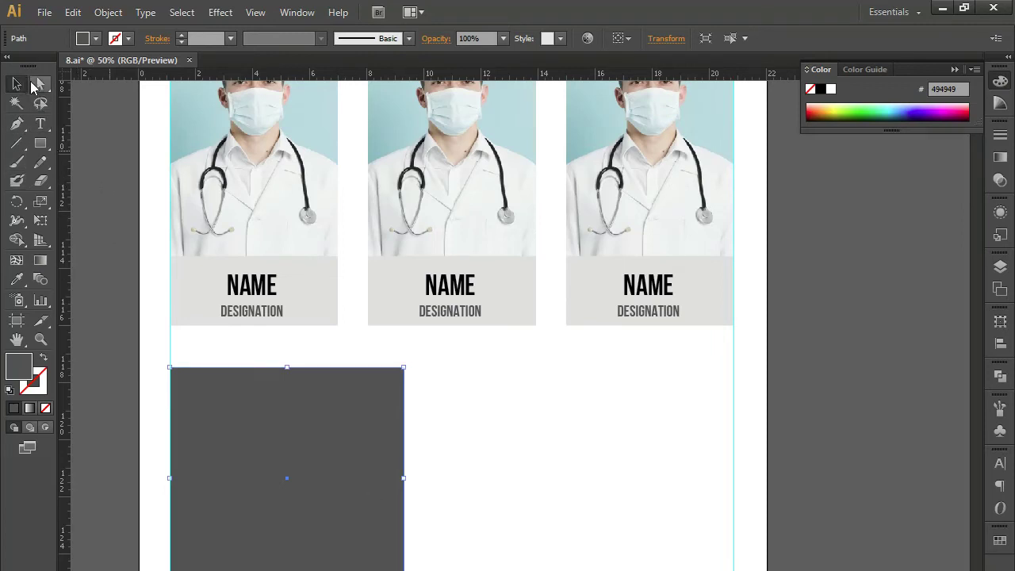
{"action": "scroll", "coordinate": [429, 386], "scroll_direction": "up", "scroll_amount": 3}
{"action": "scroll", "coordinate": [429, 389], "scroll_direction": "down", "scroll_amount": 2}
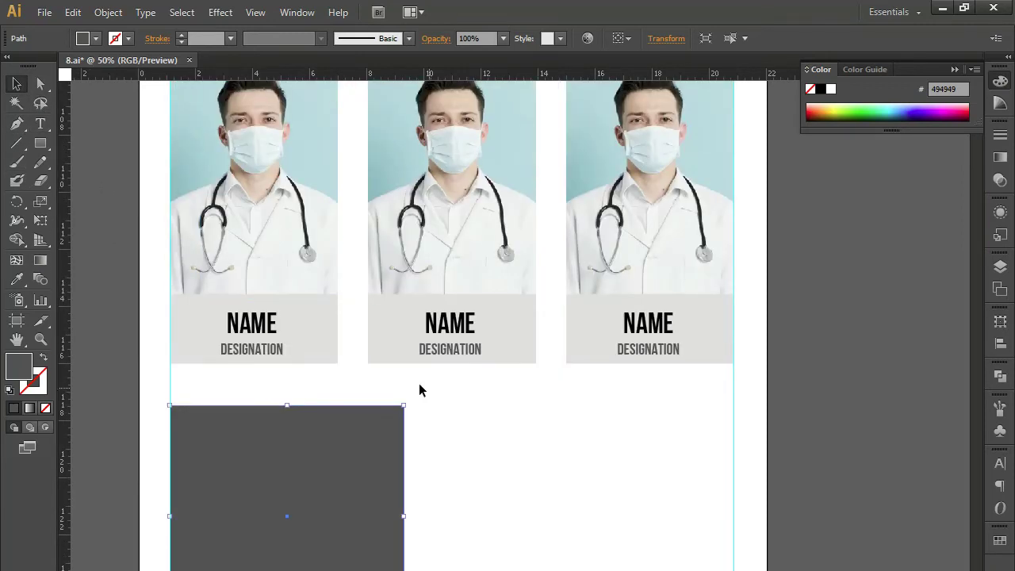
{"action": "scroll", "coordinate": [370, 381], "scroll_direction": "down", "scroll_amount": 3}
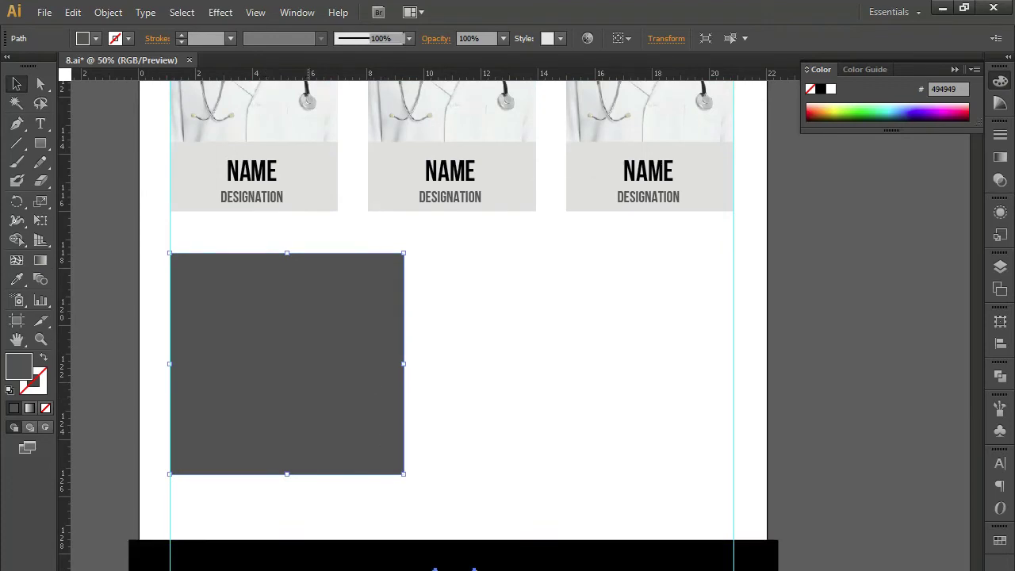
{"action": "left_click", "coordinate": [309, 570]}
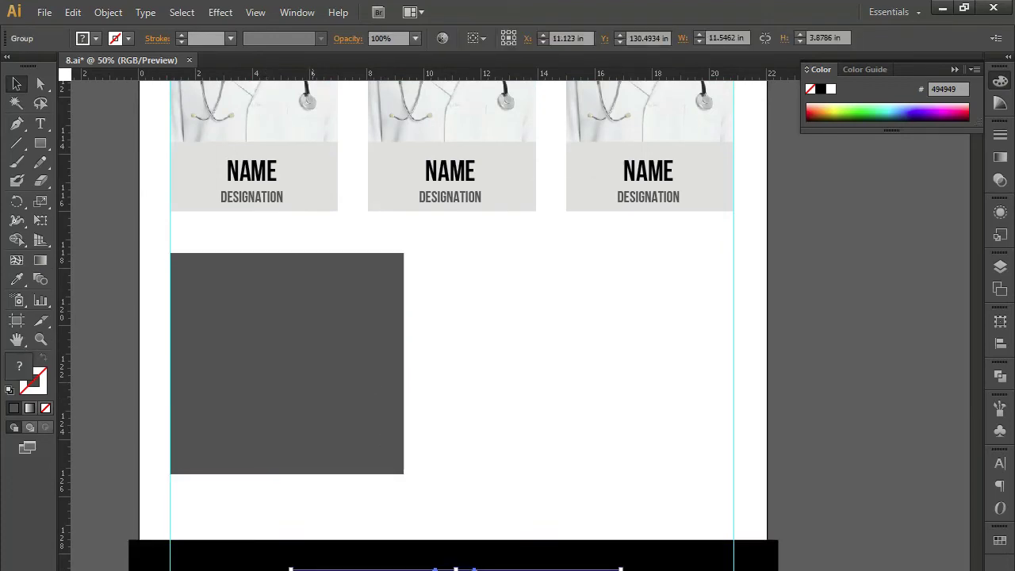
{"action": "left_click", "coordinate": [513, 418]}
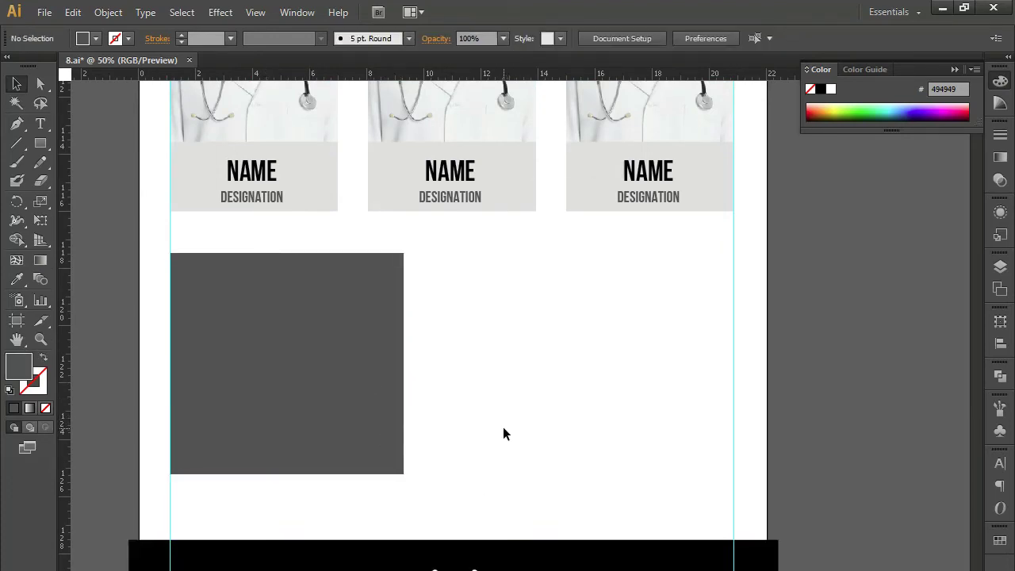
{"action": "key", "text": "space"}
{"action": "left_click_drag", "start_coordinate": [488, 413], "coordinate": [521, 490]}
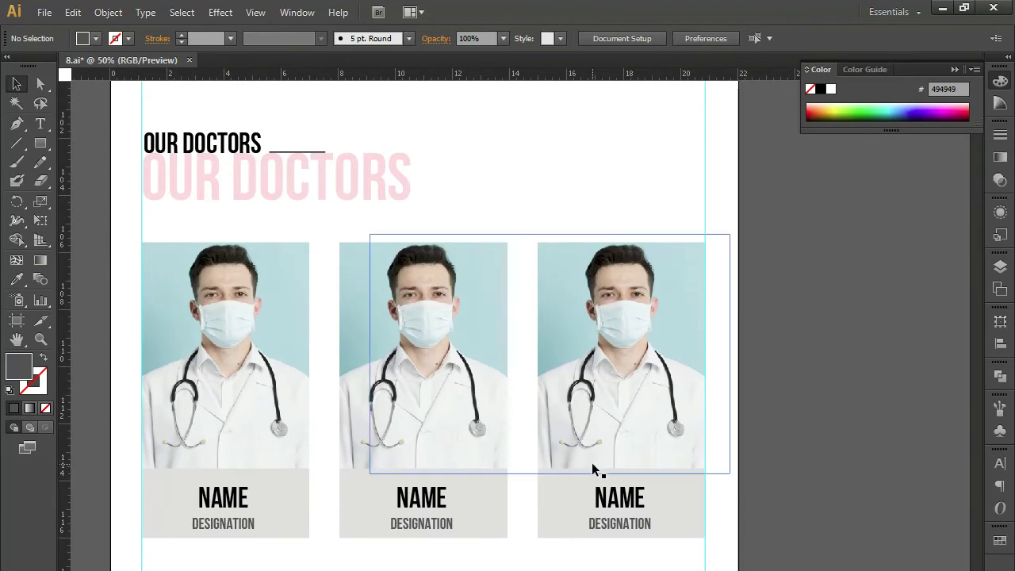
{"action": "key", "text": "ctrl+minus"}
{"action": "key", "text": "ctrl+minus"}
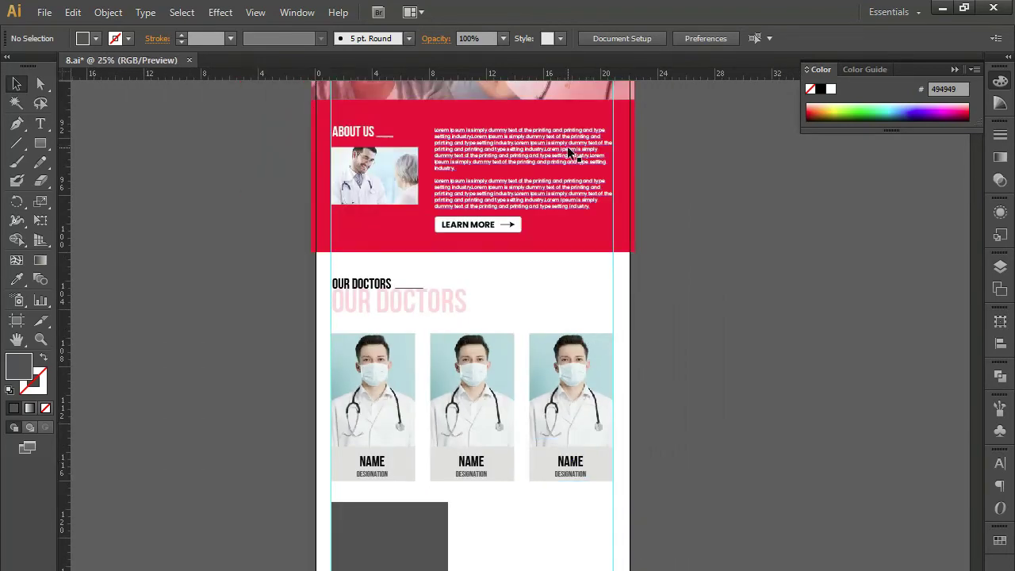
{"action": "left_click", "coordinate": [605, 511]}
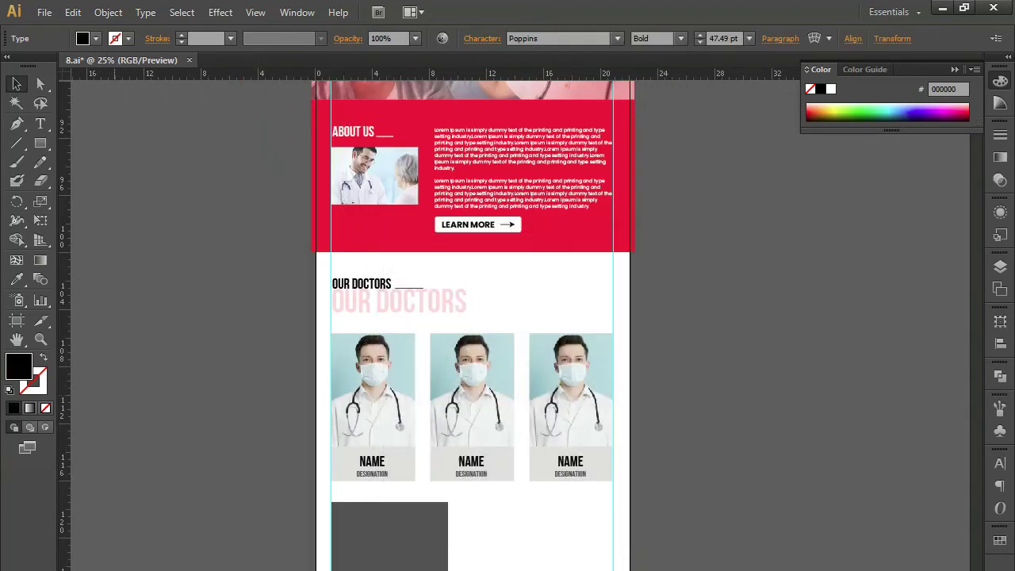
- Place the "CONTACT INFO" text beside the upper edge of the dark gray block and replace its wording with an opening quotation mark
{"action": "left_click_drag", "start_coordinate": [150, 536], "coordinate": [527, 510]}
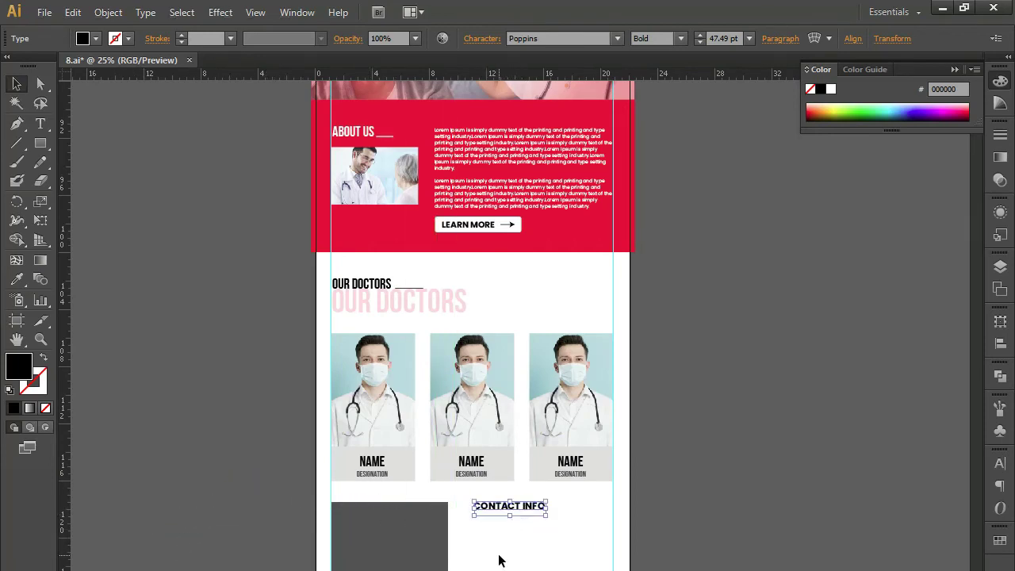
{"action": "key", "text": "ctrl+equal"}
{"action": "key", "text": "ctrl+equal"}
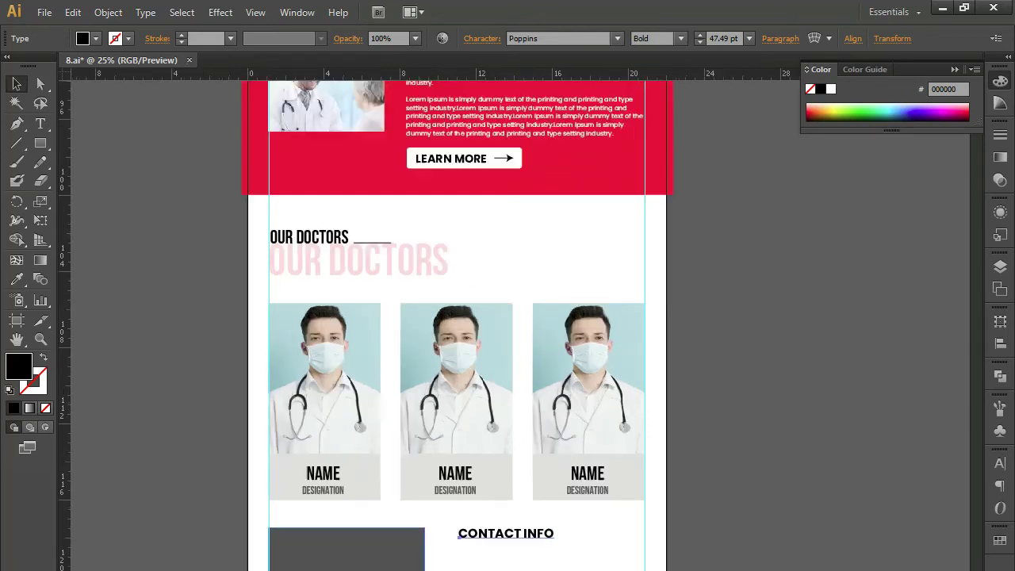
{"action": "scroll", "coordinate": [452, 430], "scroll_direction": "down", "scroll_amount": 4}
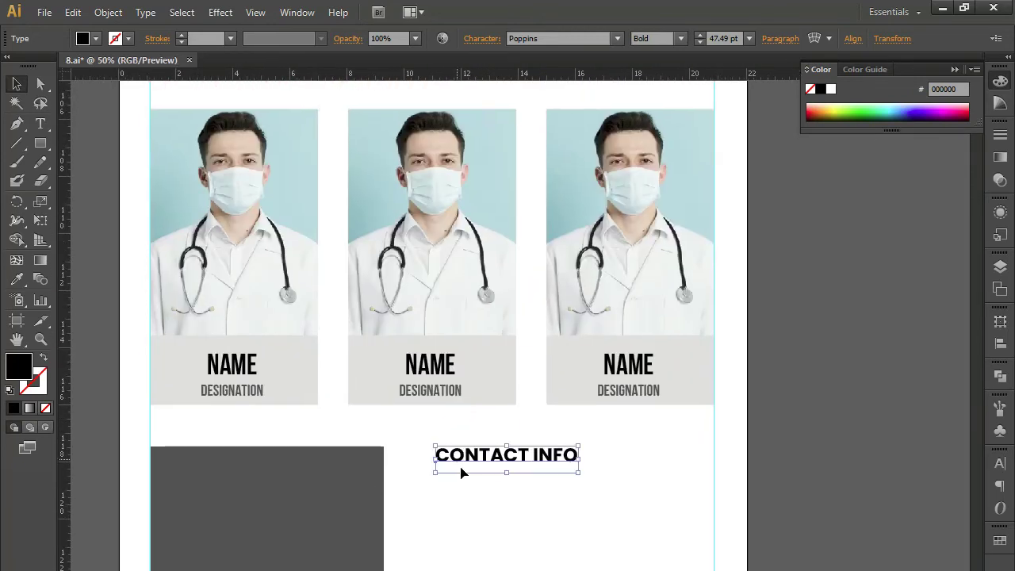
{"action": "key", "text": "t"}
{"action": "triple_click", "coordinate": [465, 457]}
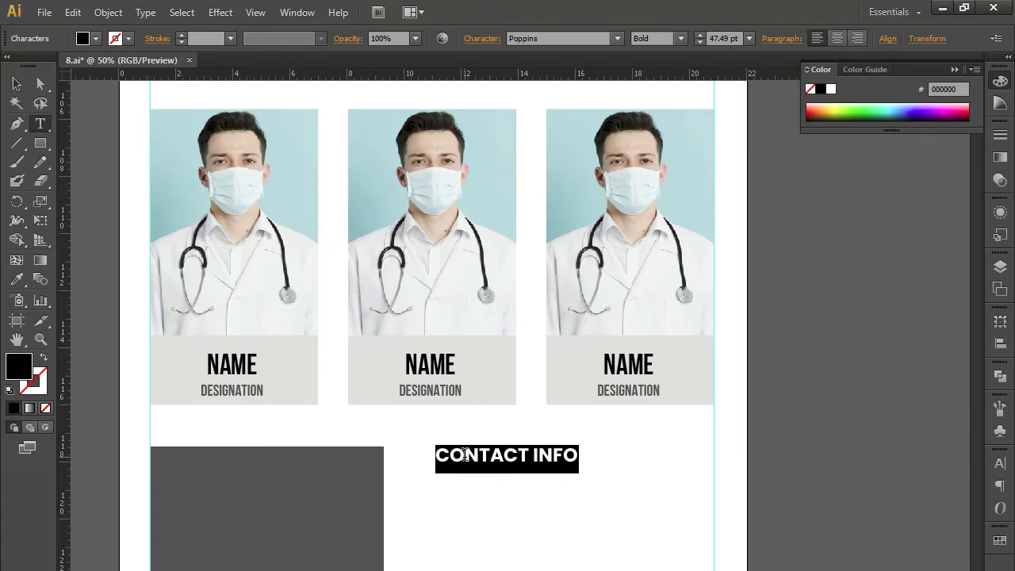
{"action": "type", "text": "\""}
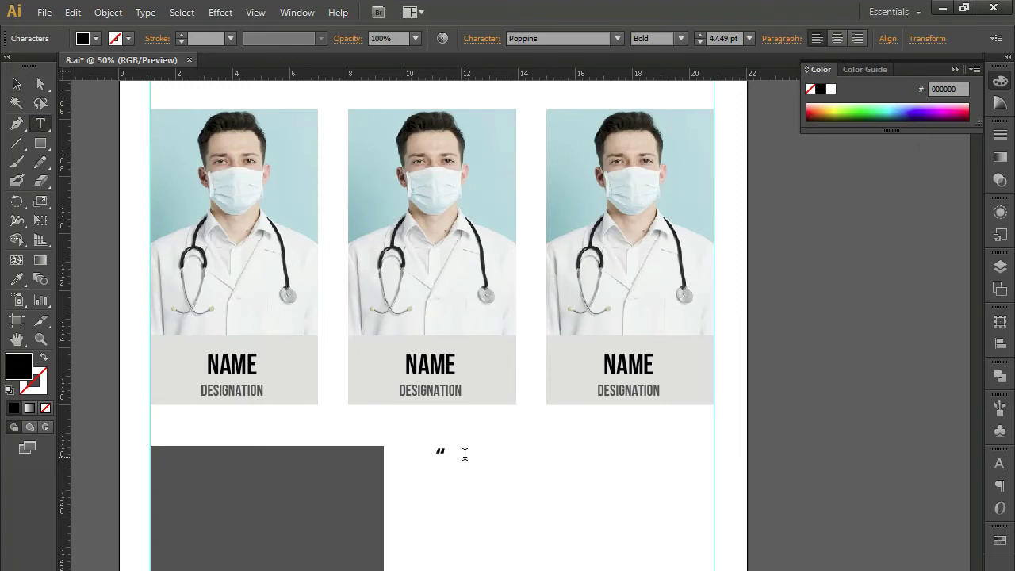
{"action": "left_click", "coordinate": [16, 83]}
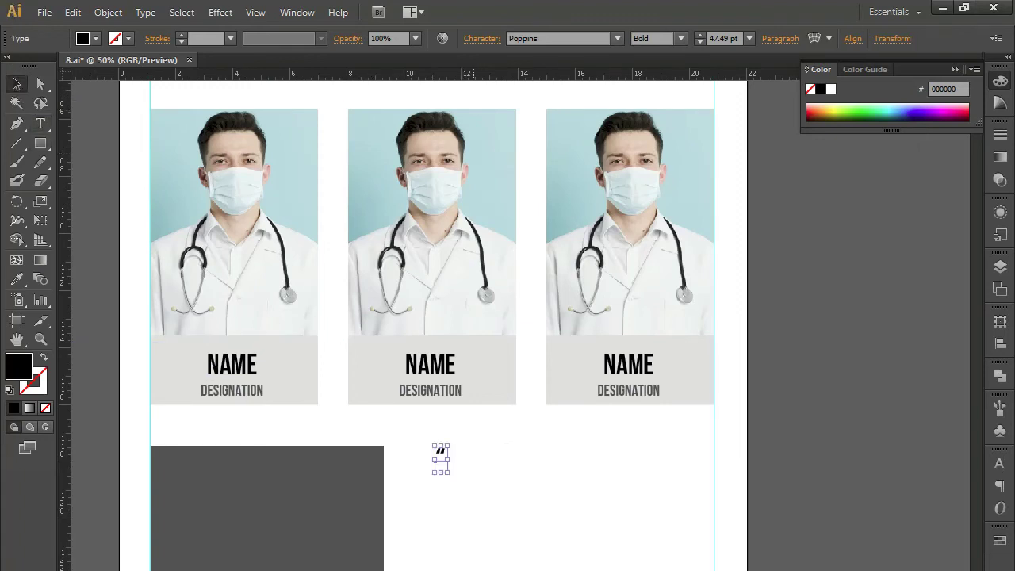
- Enlarge the quotation mark proportionally to about 184.62 pt and shift it closer to the dark gray block
{"action": "left_click_drag", "start_coordinate": [448, 472], "coordinate": [532, 556]}
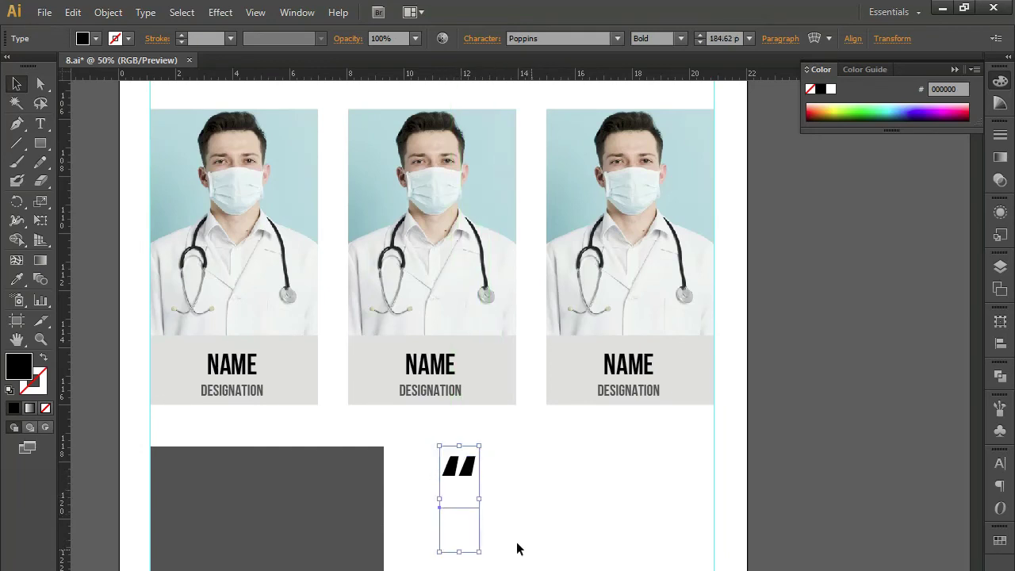
{"action": "key", "text": "Left"}
{"action": "key", "text": "Left"}
{"action": "key", "text": "Left"}
{"action": "key", "text": "Left"}
{"action": "key", "text": "Left"}
{"action": "key", "text": "Left"}
{"action": "key", "text": "Left"}
{"action": "key", "text": "Left"}
{"action": "key", "text": "Left"}
{"action": "key", "text": "Left"}
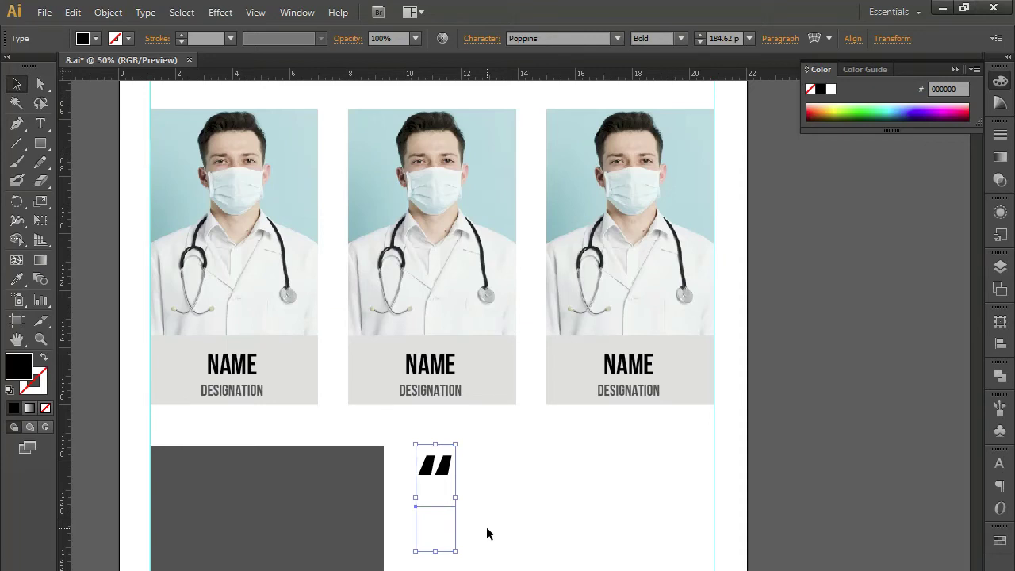
{"action": "left_click", "coordinate": [499, 480]}
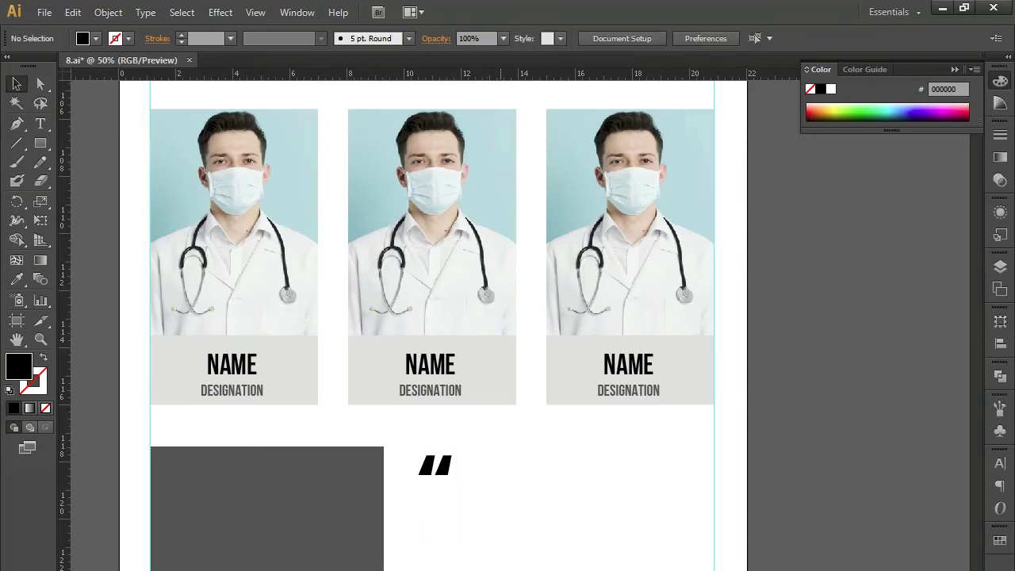
- Place the three-paragraph Lorem Ipsum text block directly below the quotation mark, aligned with the mark's left edge
{"action": "key", "text": "ctrl+minus"}
{"action": "key", "text": "ctrl+minus"}
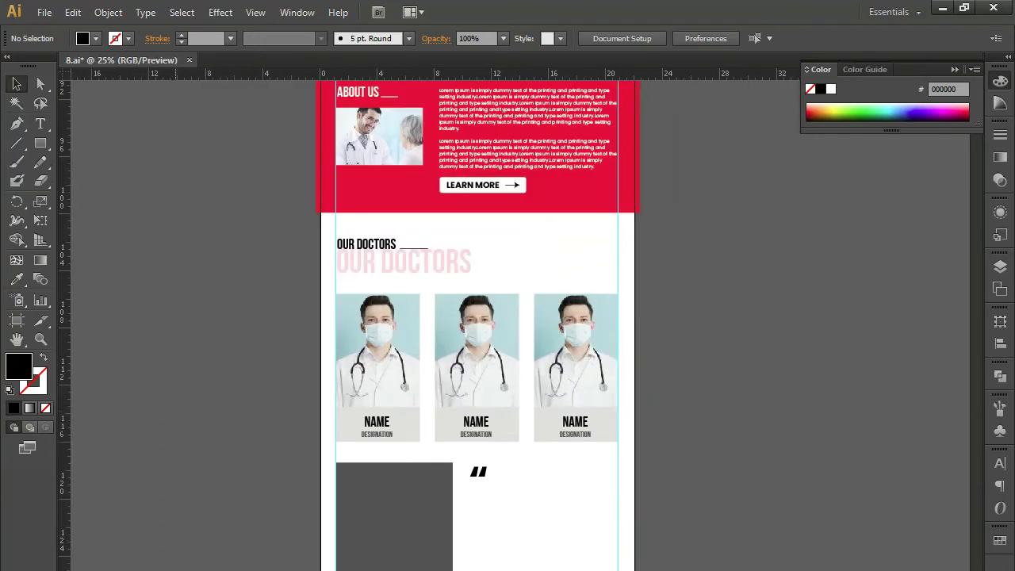
{"action": "key", "text": "t"}
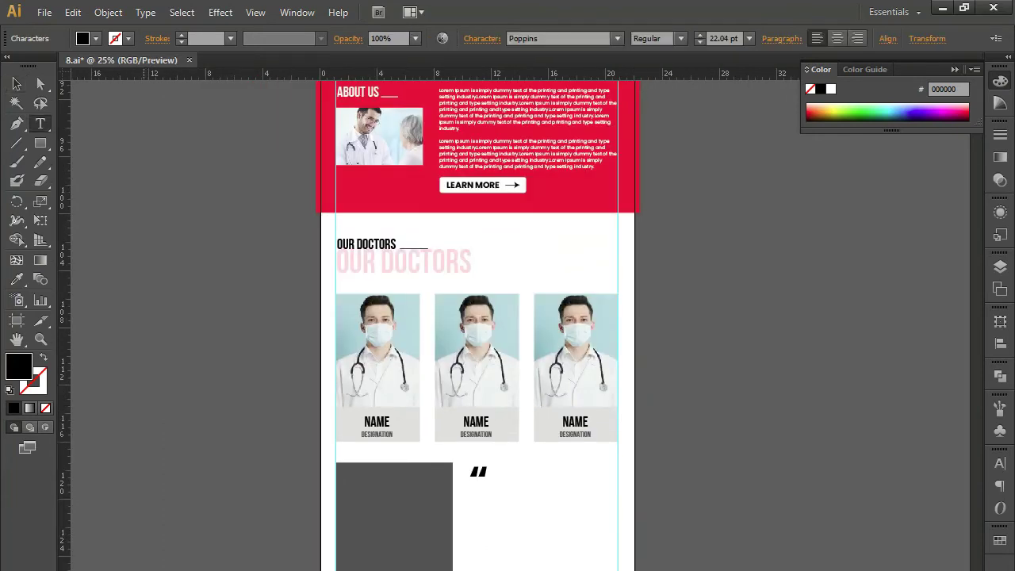
{"action": "left_click", "coordinate": [19, 83]}
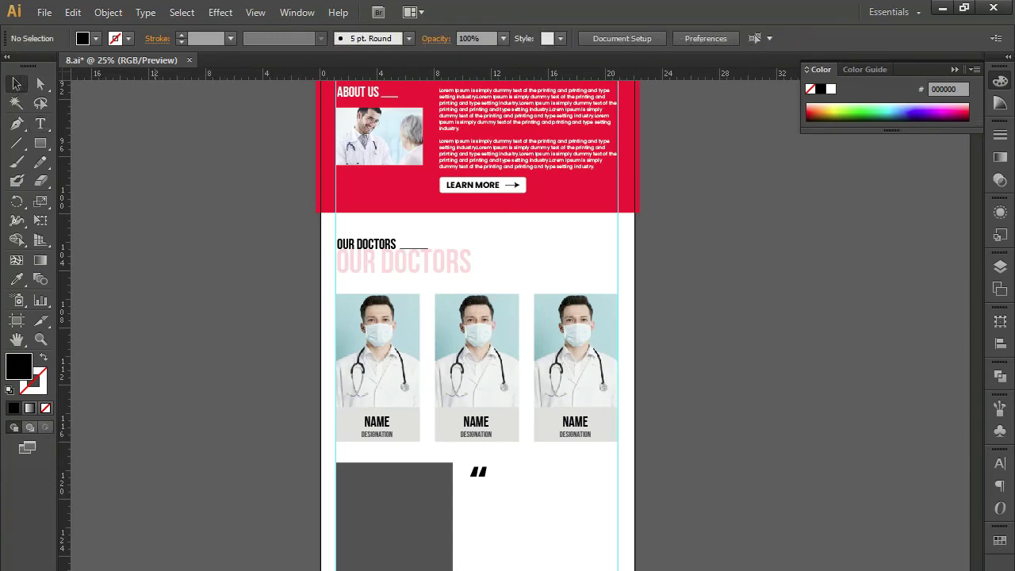
{"action": "key", "text": "ctrl+v"}
{"action": "left_click_drag", "start_coordinate": [302, 570], "coordinate": [554, 503]}
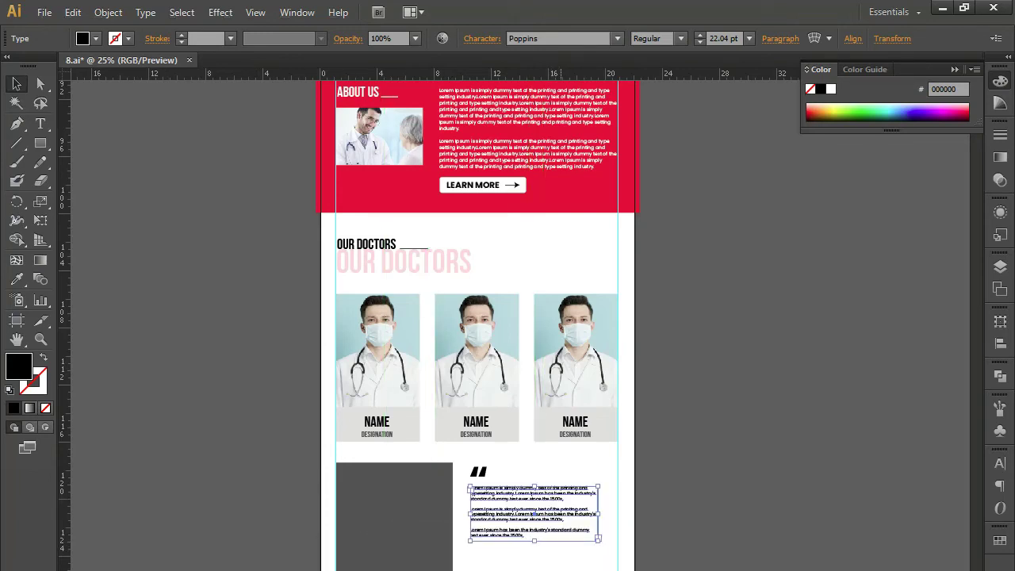
- Recolor the large quotation mark with the red swatch
{"action": "key", "text": "ctrl+plus"}
{"action": "key", "text": "ctrl+plus"}
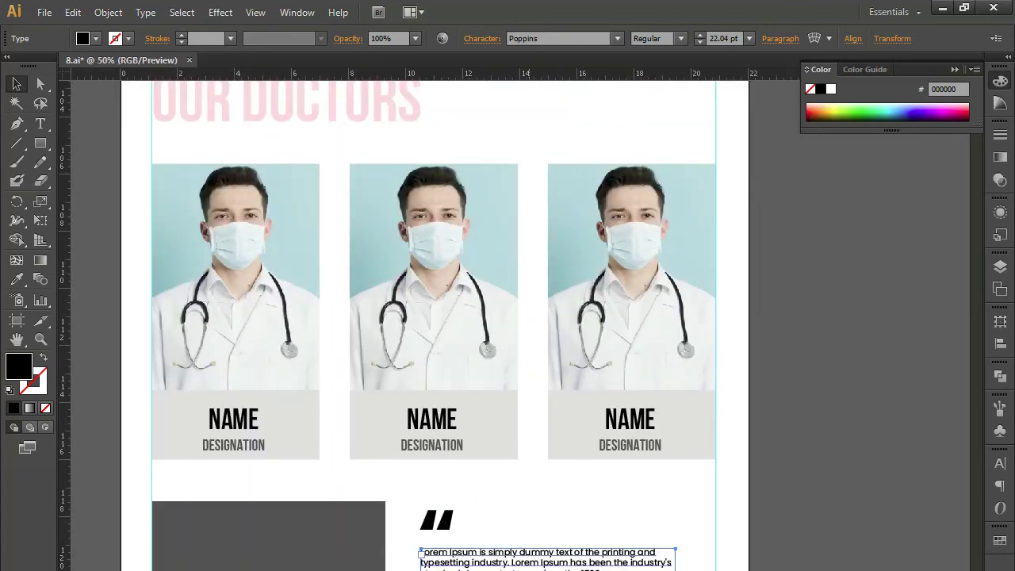
{"action": "left_click_drag", "start_coordinate": [513, 564], "coordinate": [529, 411]}
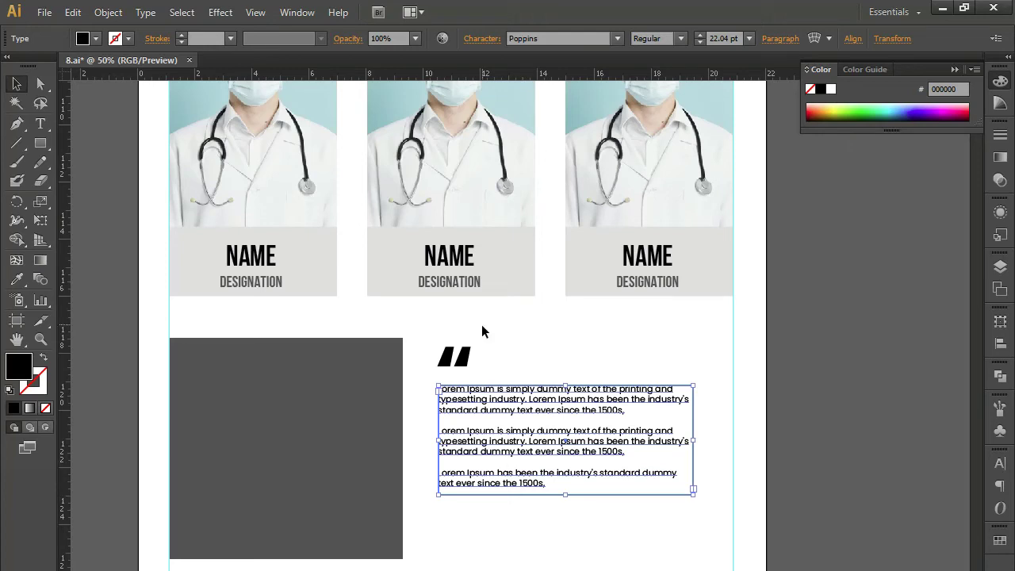
{"action": "left_click", "coordinate": [455, 369]}
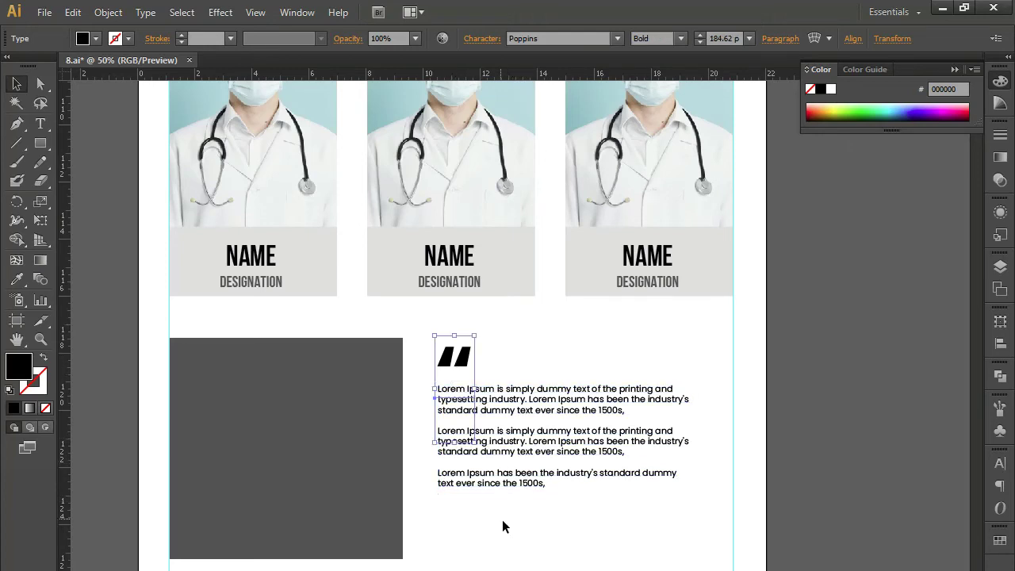
{"action": "left_click", "coordinate": [999, 542]}
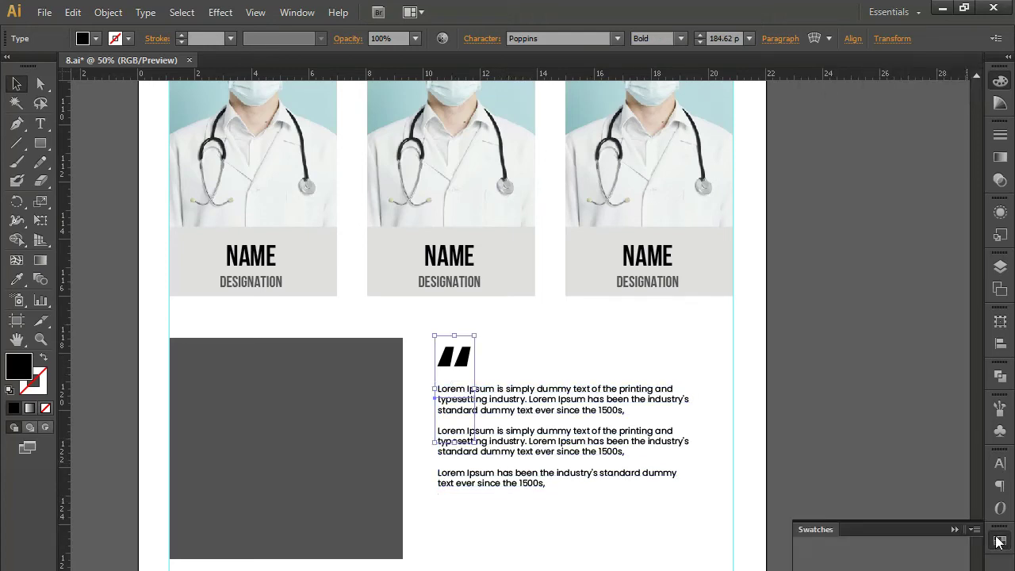
{"action": "left_click", "coordinate": [846, 558]}
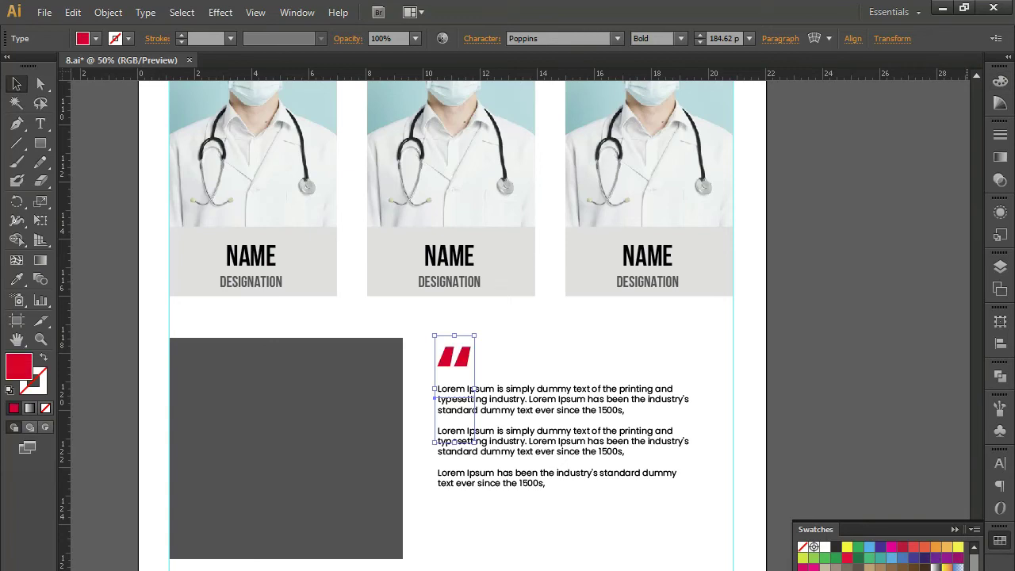
{"action": "left_click", "coordinate": [529, 550]}
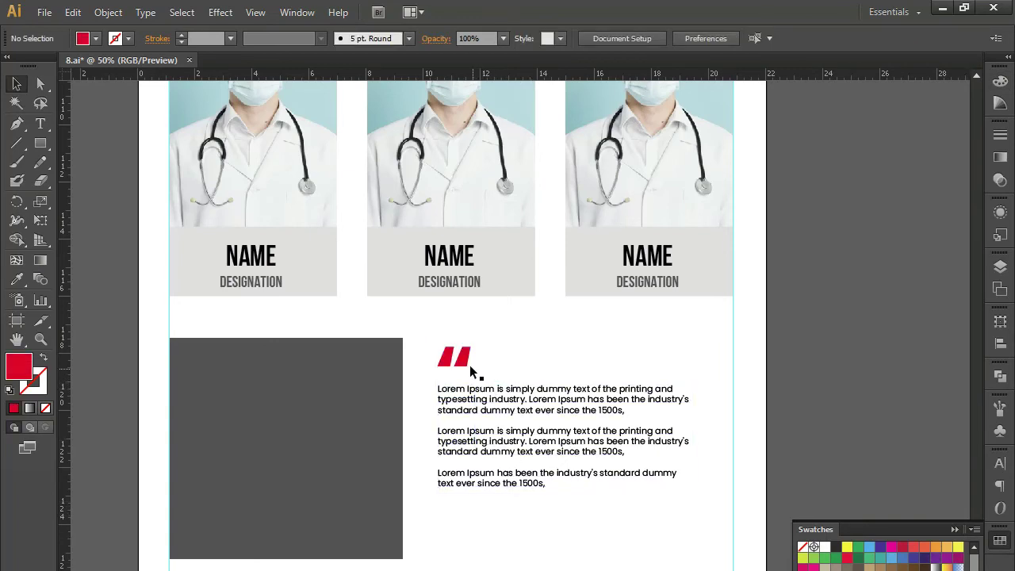
- Move the spare "CONTACT INFO" text from the pasteboard to just below the Lorem Ipsum paragraphs, aligned with their left edge
{"action": "left_click_drag", "start_coordinate": [174, 524], "coordinate": [414, 391]}
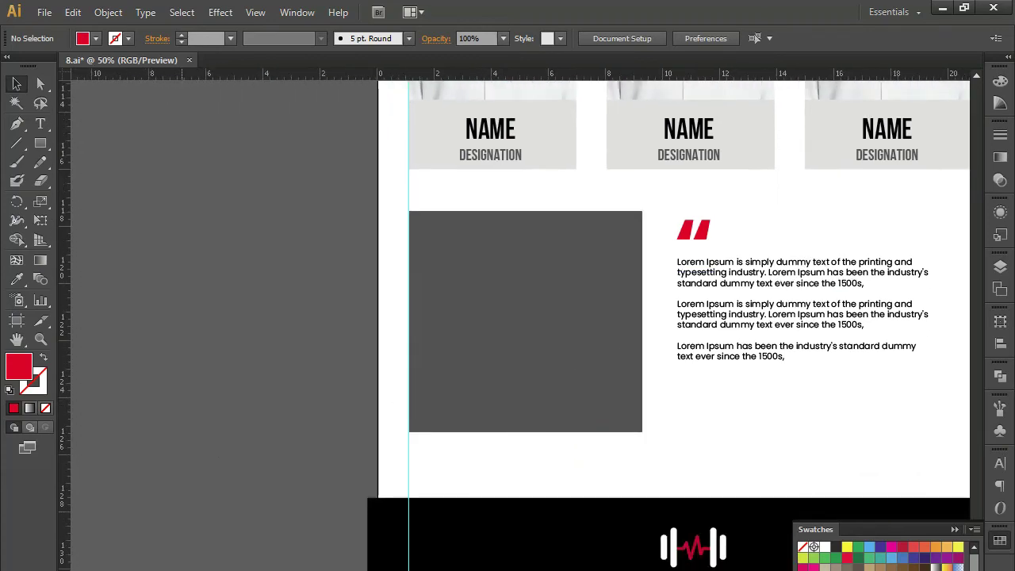
{"action": "left_click_drag", "start_coordinate": [98, 568], "coordinate": [232, 484]}
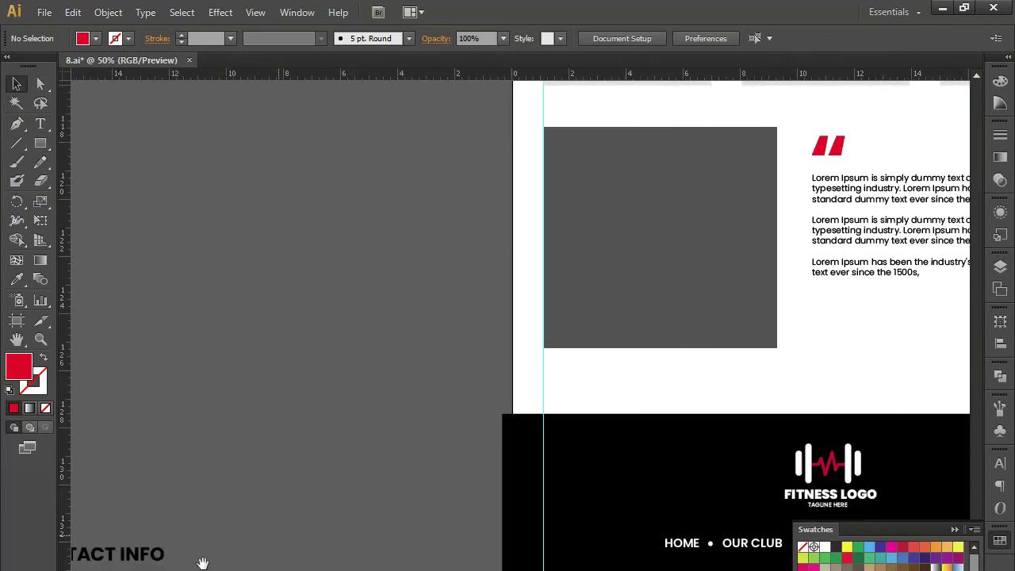
{"action": "left_click", "coordinate": [138, 558]}
{"action": "left_click_drag", "start_coordinate": [141, 563], "coordinate": [488, 461]}
{"action": "key", "text": "ctrl+plus"}
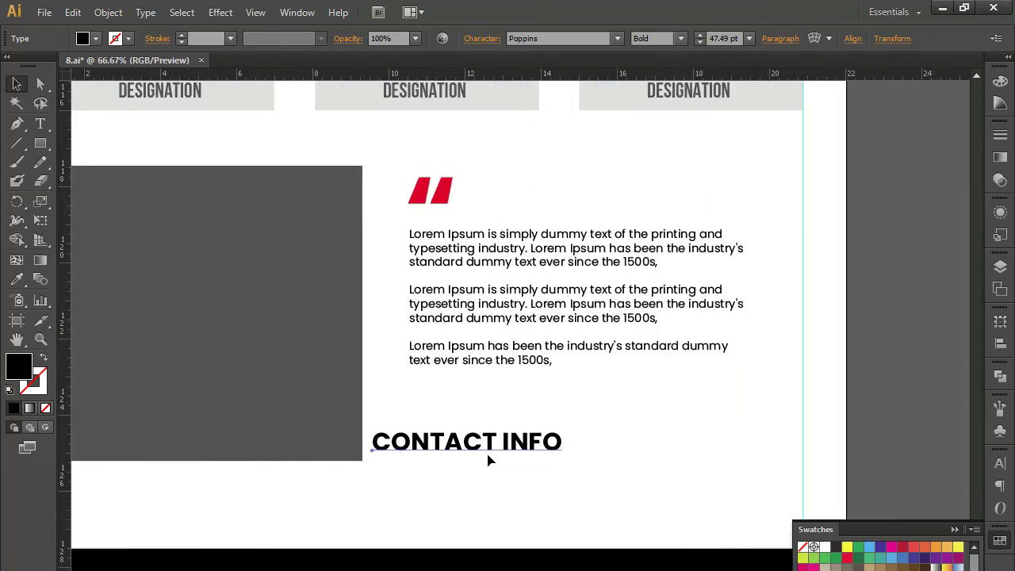
{"action": "left_click_drag", "start_coordinate": [470, 459], "coordinate": [512, 402]}
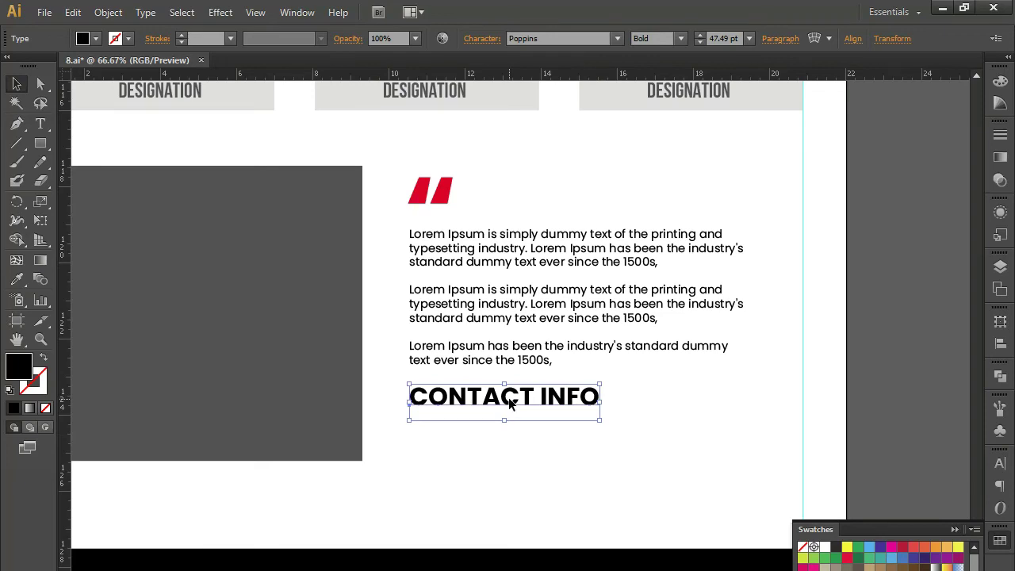
- Change the "CONTACT INFO" text below the paragraphs to "NAME HERE" and set its font size to 32 pt
{"action": "double_click", "coordinate": [509, 402]}
{"action": "key", "text": "ctrl+a"}
{"action": "type", "text": "NAM"}
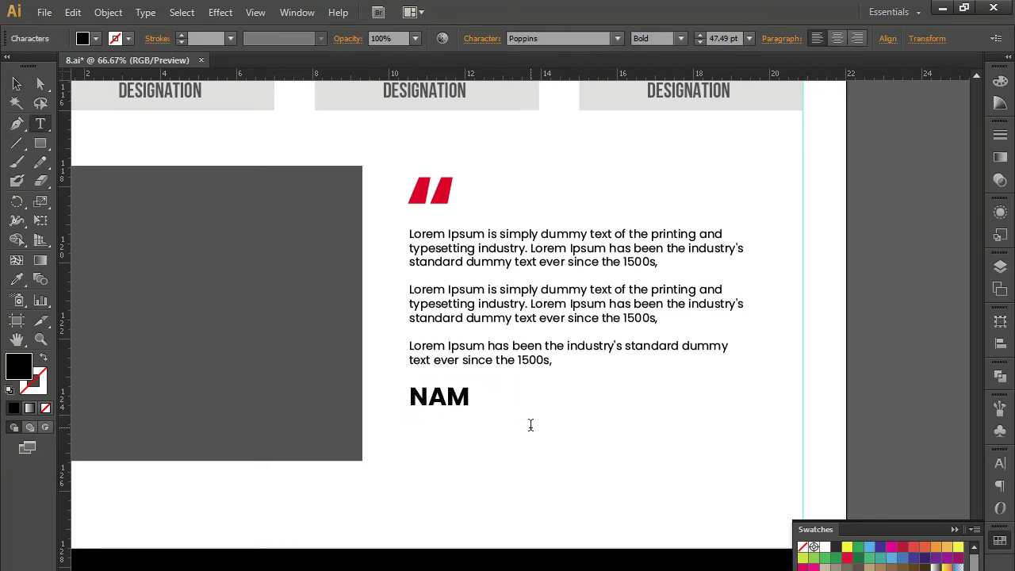
{"action": "type", "text": "E HERE"}
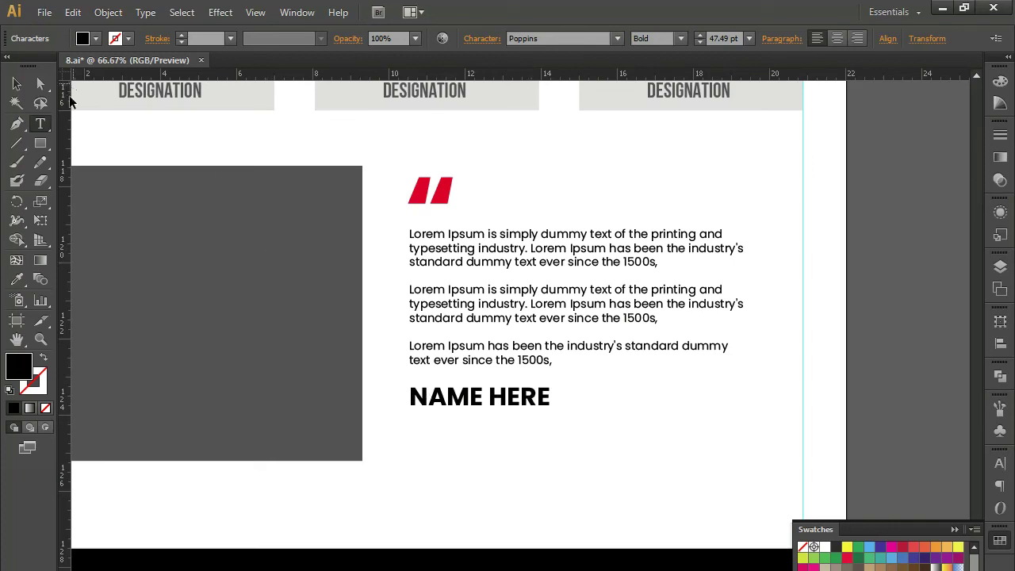
{"action": "left_click", "coordinate": [17, 84]}
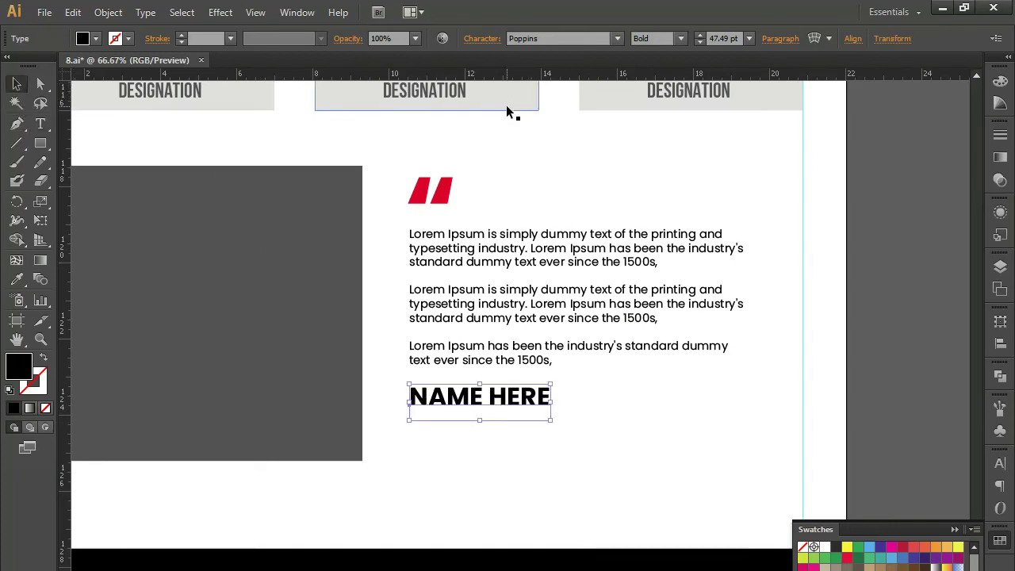
{"action": "scroll", "coordinate": [727, 39], "scroll_direction": "down", "scroll_amount": 20}
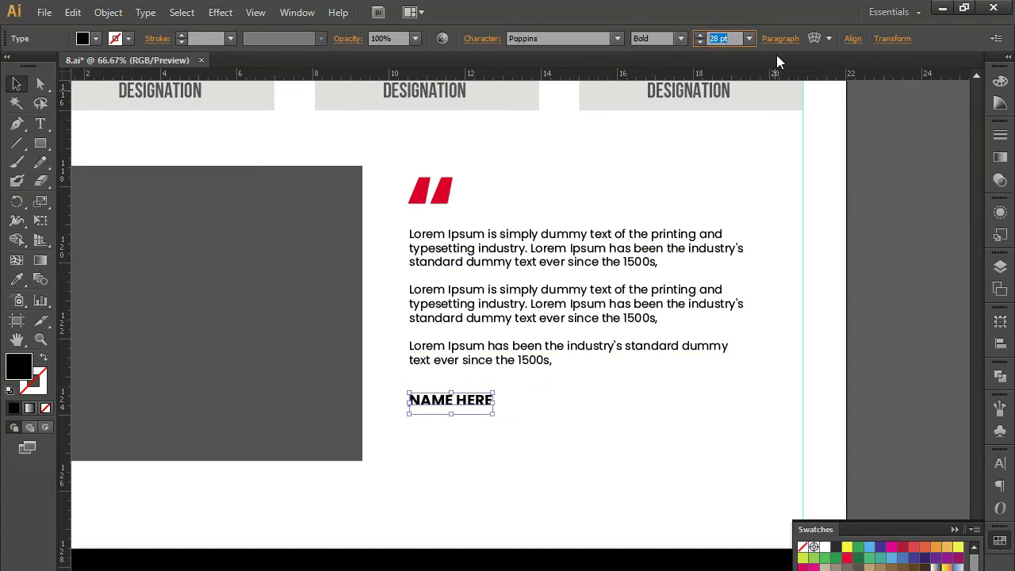
{"action": "scroll", "coordinate": [733, 40], "scroll_direction": "up", "scroll_amount": 4}
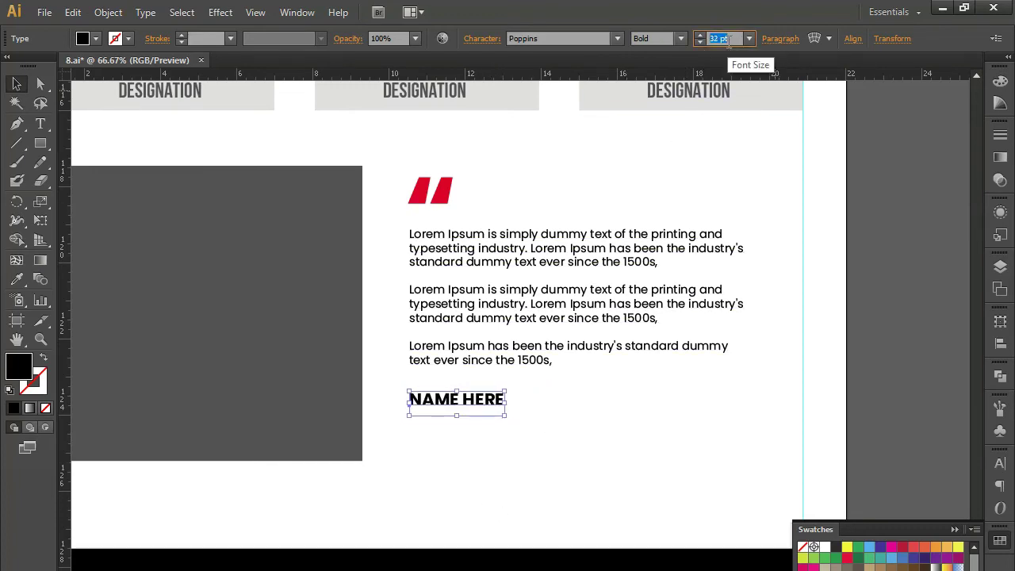
{"action": "left_click", "coordinate": [541, 463]}
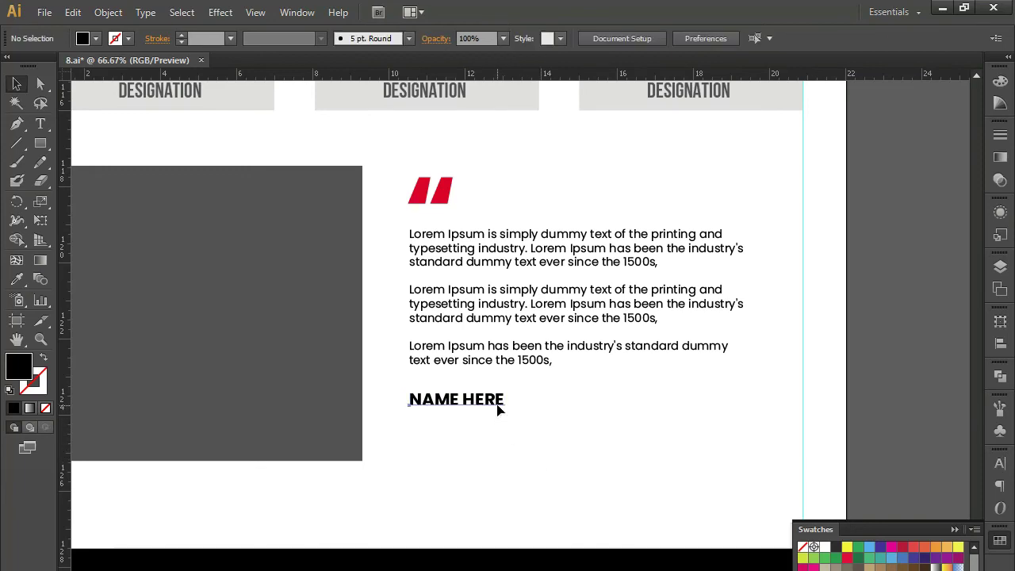
- Add a second line reading "DESIGNATION" to the "NAME HERE" text
{"action": "key", "text": "t"}
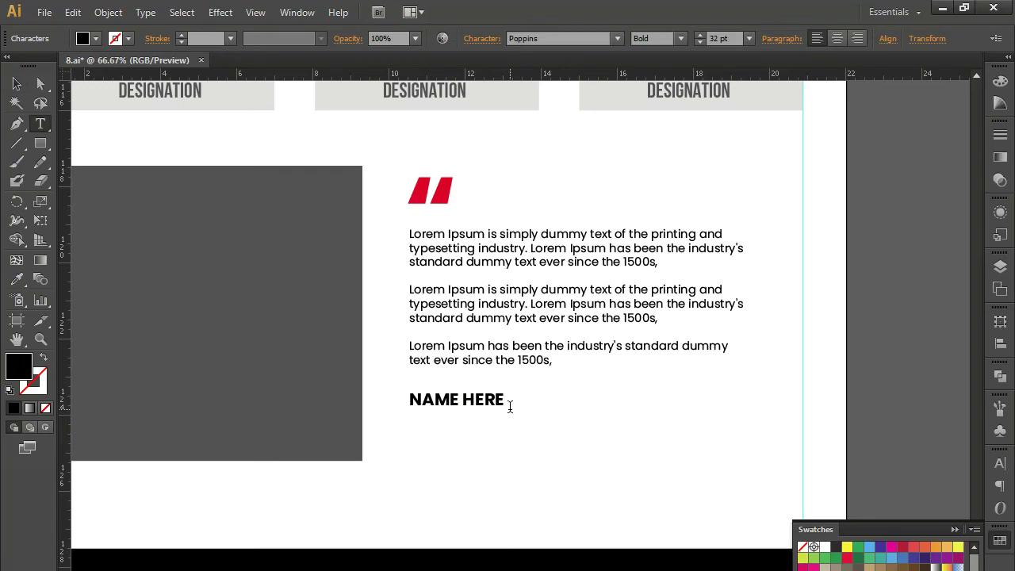
{"action": "type", "text": "DESIGANTION"}
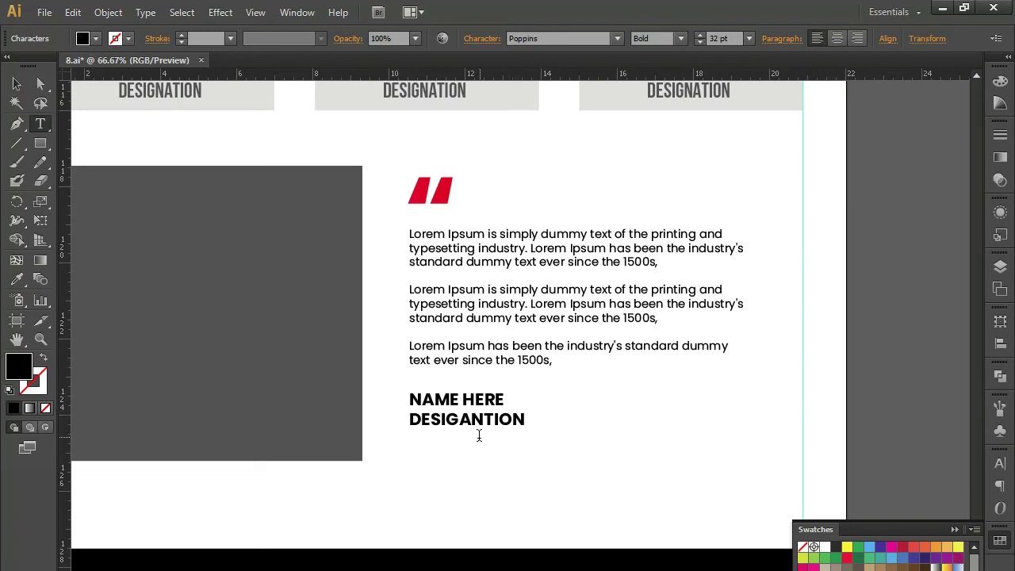
{"action": "left_click_drag", "start_coordinate": [459, 421], "coordinate": [479, 420]}
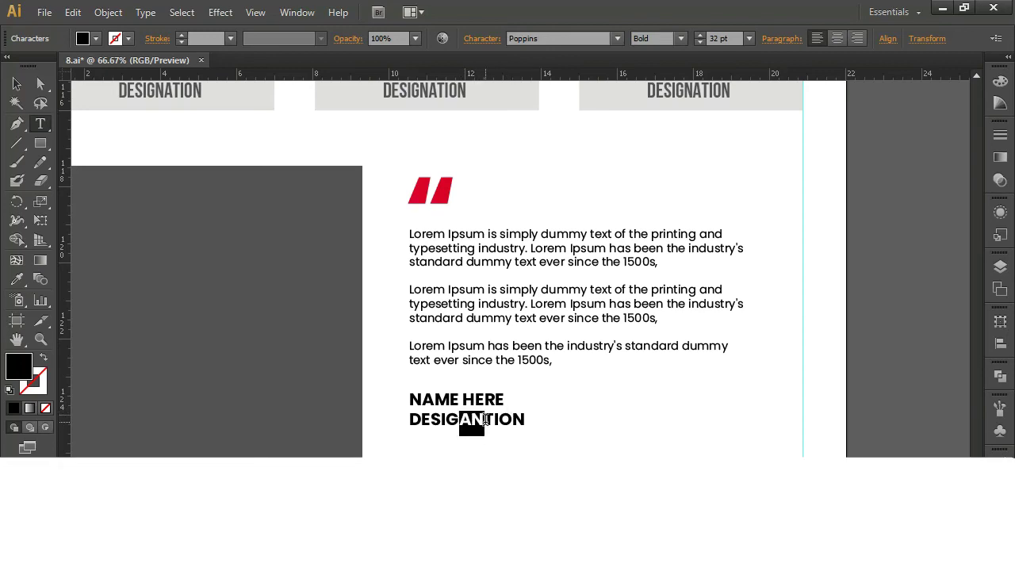
{"action": "type", "text": "NA"}
- Set the "DESIGNATION" line to the Medium font style and reduce its size to 24 pt
{"action": "left_click_drag", "start_coordinate": [410, 419], "coordinate": [532, 413]}
{"action": "left_click", "coordinate": [681, 39]}
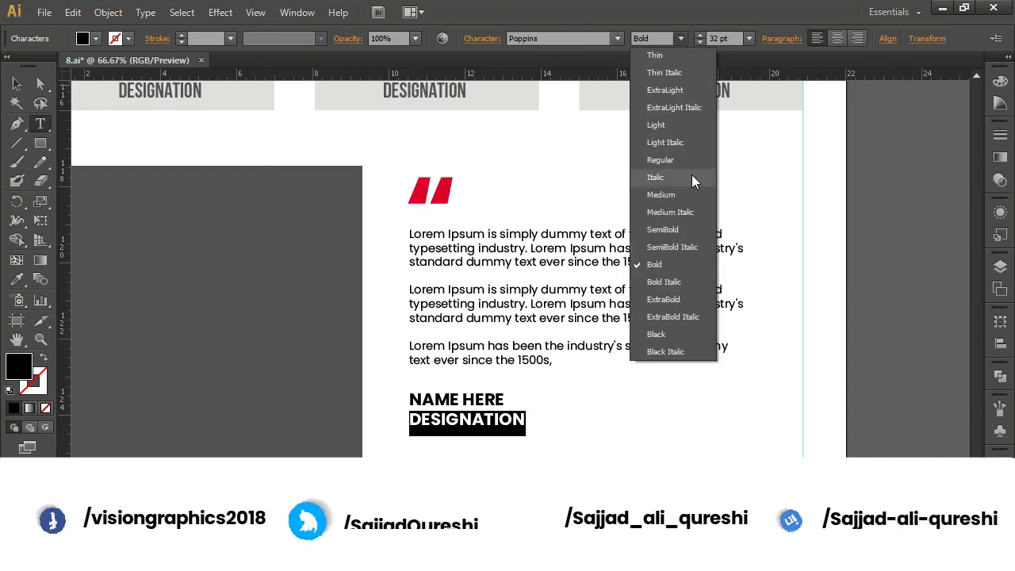
{"action": "left_click", "coordinate": [691, 195]}
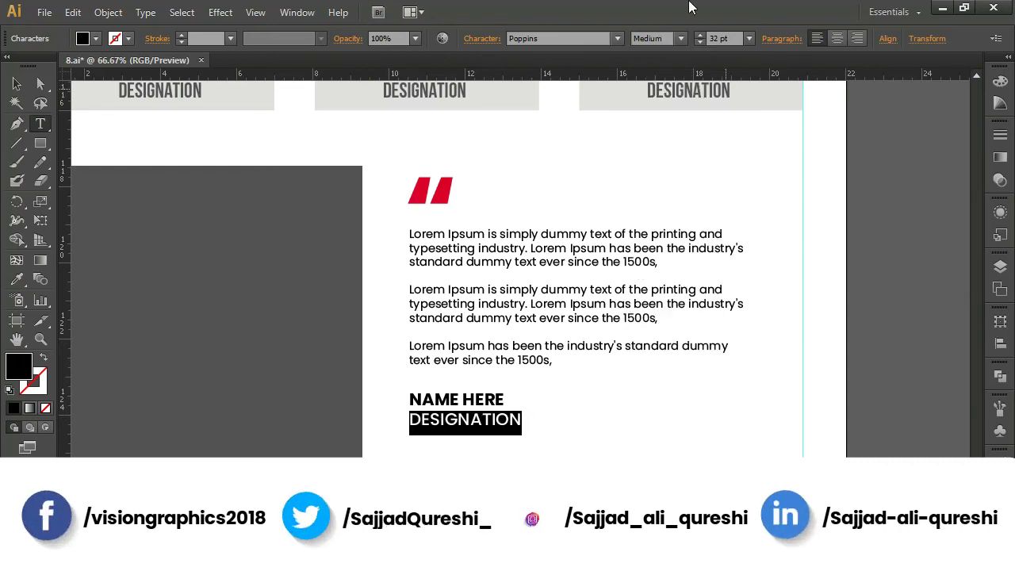
{"action": "left_click", "coordinate": [713, 39]}
{"action": "key", "text": "Down"}
{"action": "key", "text": "Down"}
{"action": "key", "text": "Down"}
{"action": "key", "text": "Down"}
{"action": "key", "text": "Down"}
{"action": "key", "text": "Down"}
{"action": "key", "text": "Down"}
{"action": "key", "text": "Down"}
{"action": "key", "text": "Down"}
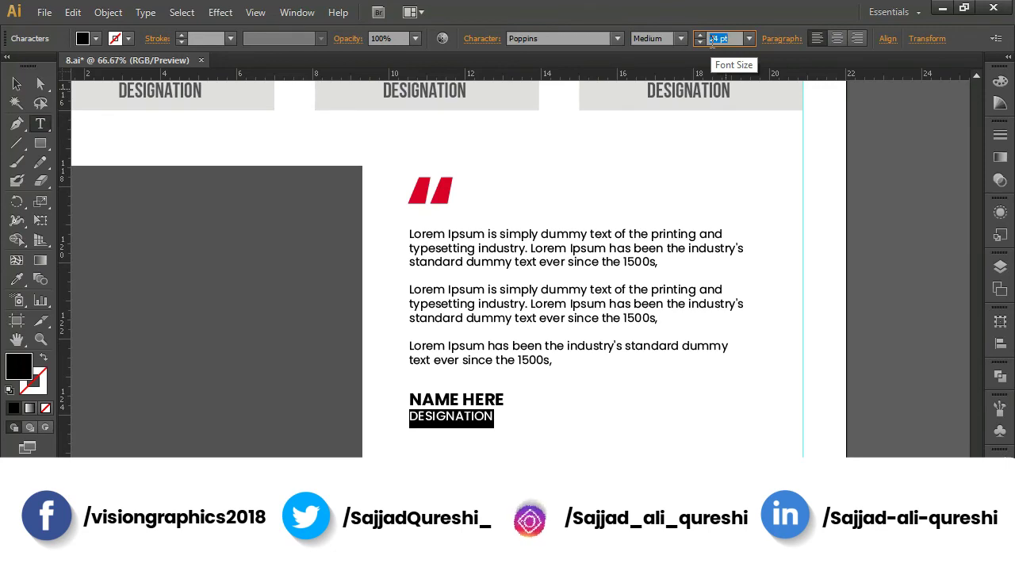
- Set the "DESIGNATION" line below "NAME HERE" to 23 pt and insert a blank line between the two lines
{"action": "left_click", "coordinate": [418, 417]}
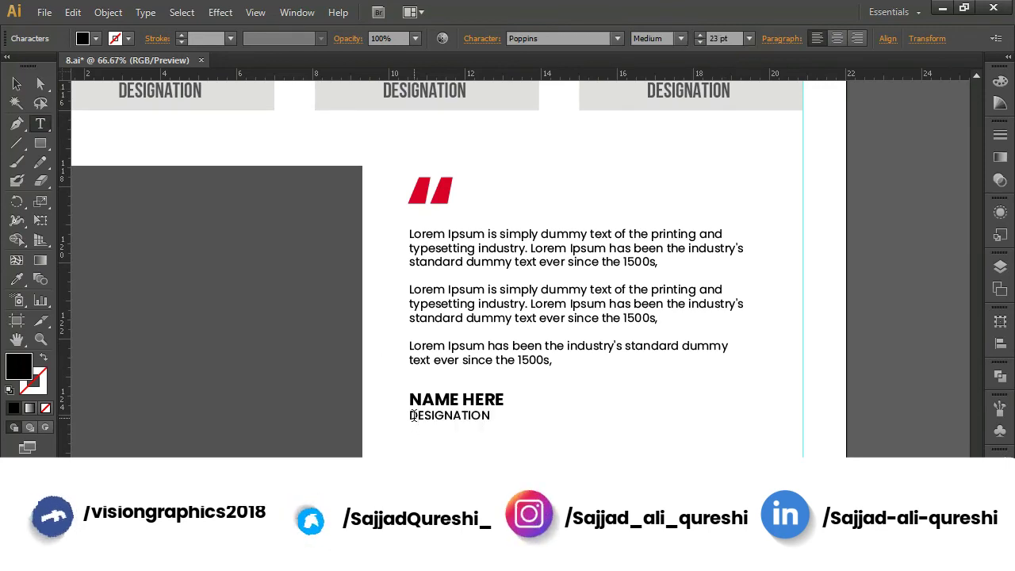
{"action": "key", "text": "Left"}
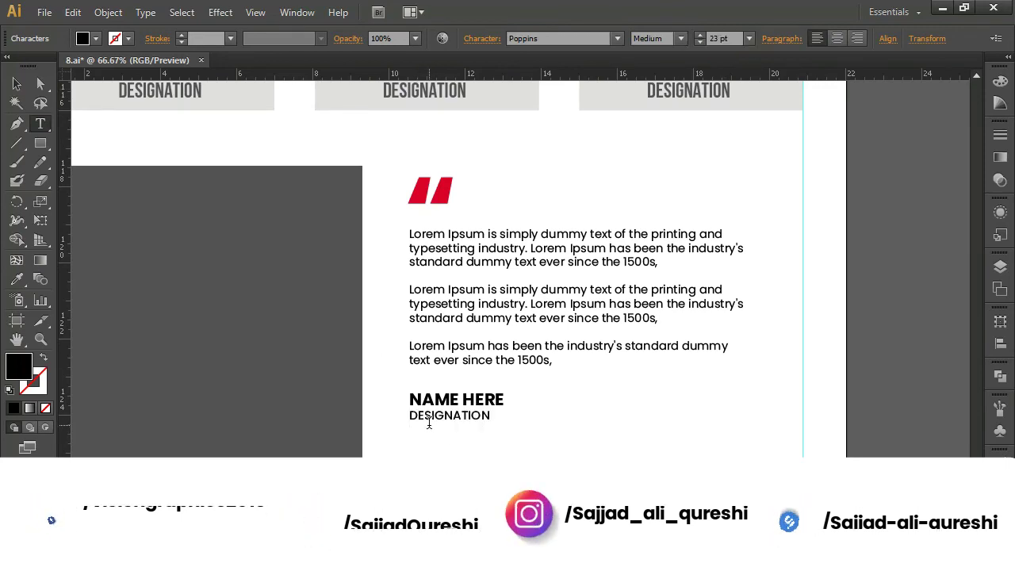
{"action": "key", "text": "Return"}
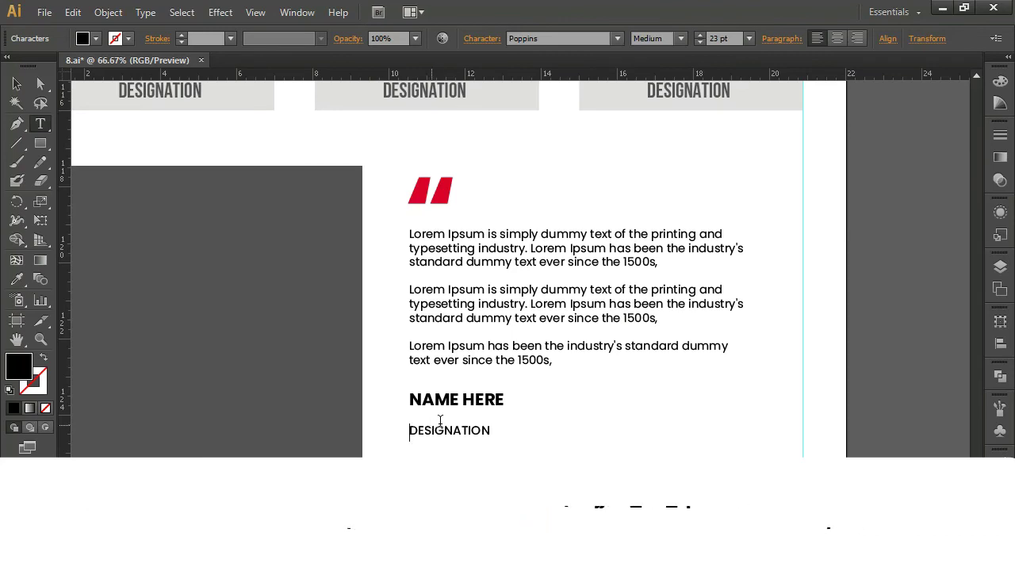
{"action": "left_click", "coordinate": [15, 82]}
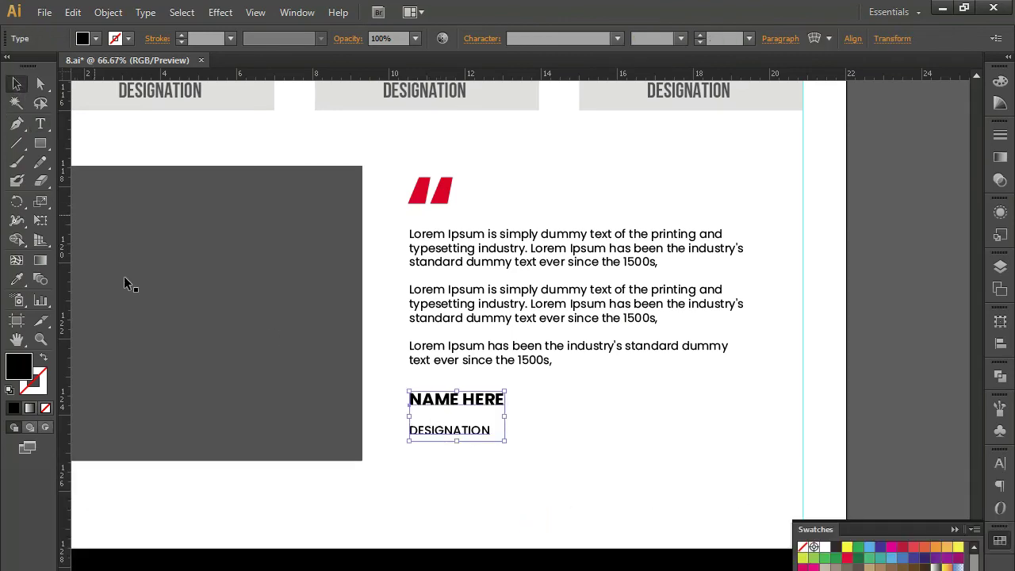
- Draw a short horizontal line just after "NAME HERE" with no fill and a black 4 pt stroke
{"action": "left_click", "coordinate": [17, 124]}
{"action": "left_click", "coordinate": [509, 404]}
{"action": "left_click", "coordinate": [544, 404]}
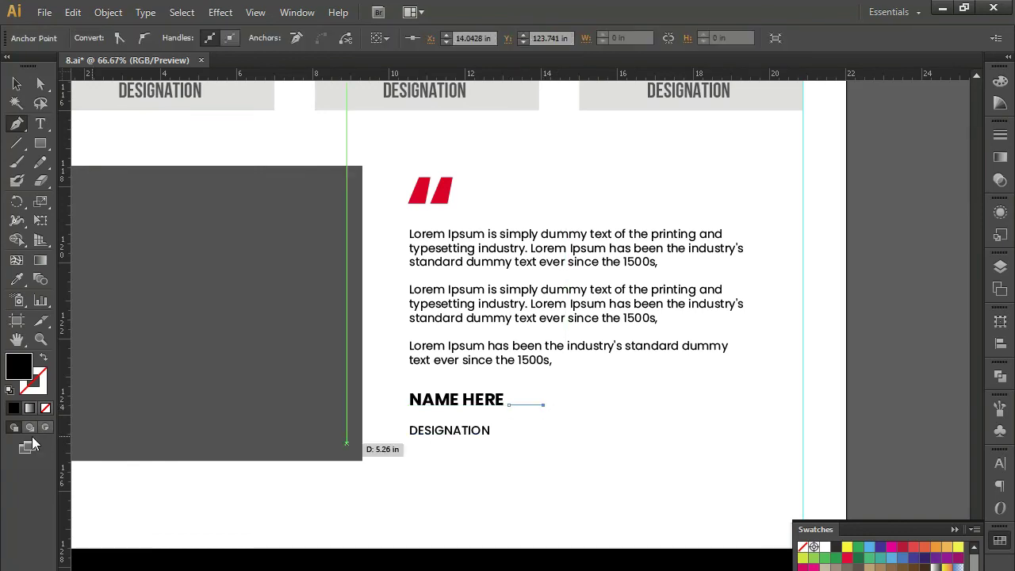
{"action": "left_click", "coordinate": [43, 358]}
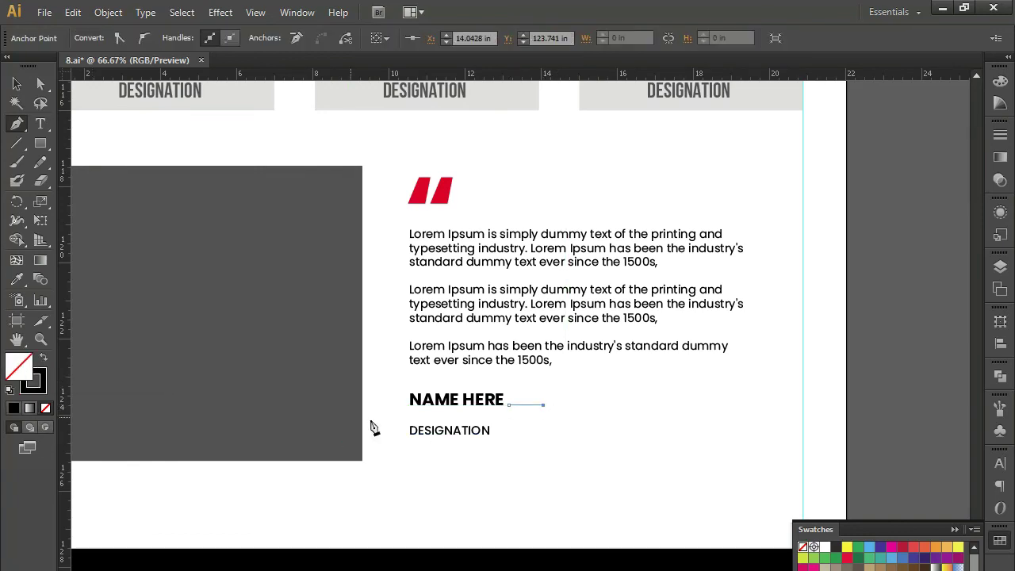
{"action": "left_click", "coordinate": [999, 135]}
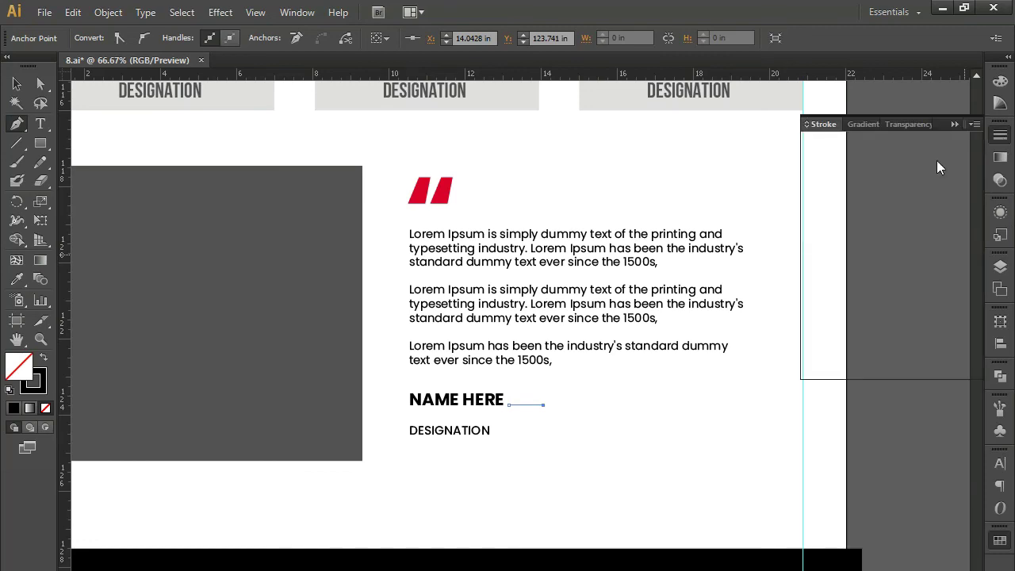
{"action": "scroll", "coordinate": [888, 144], "scroll_direction": "up", "scroll_amount": 3}
{"action": "key", "text": "v"}
{"action": "left_click", "coordinate": [508, 501]}
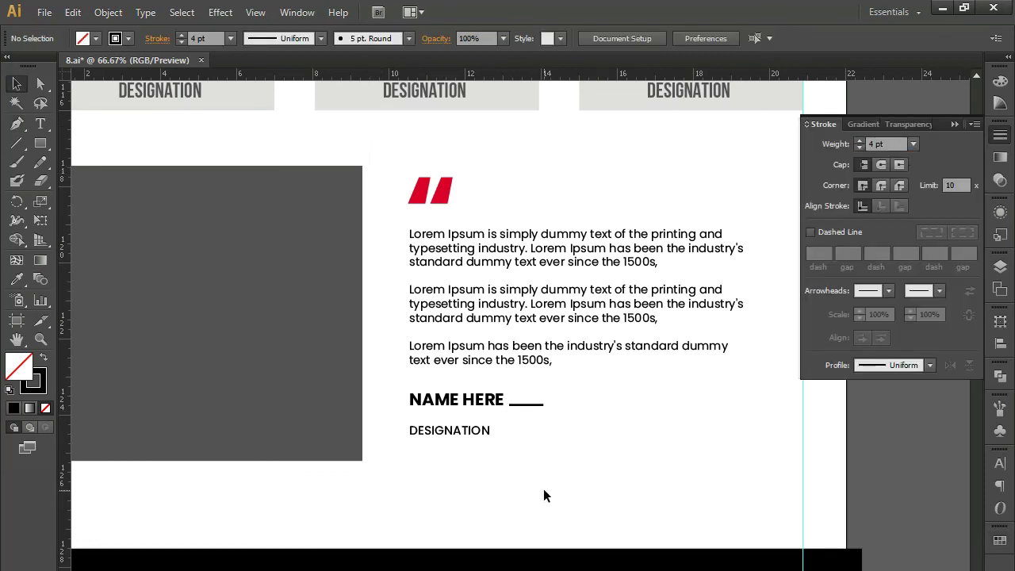
{"action": "key", "text": "ctrl+minus"}
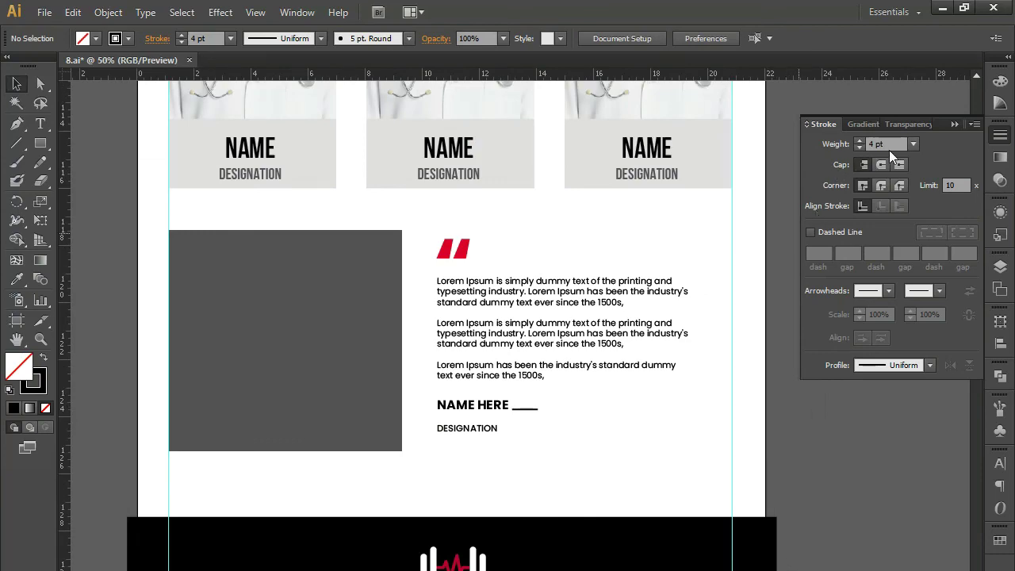
{"action": "left_click", "coordinate": [951, 125]}
- Bring the stethoscope photo from the pasteboard to the testimonial block, scaled down and placed behind the grey image placeholder
{"action": "key", "text": "ctrl+minus"}
{"action": "key", "text": "ctrl+minus"}
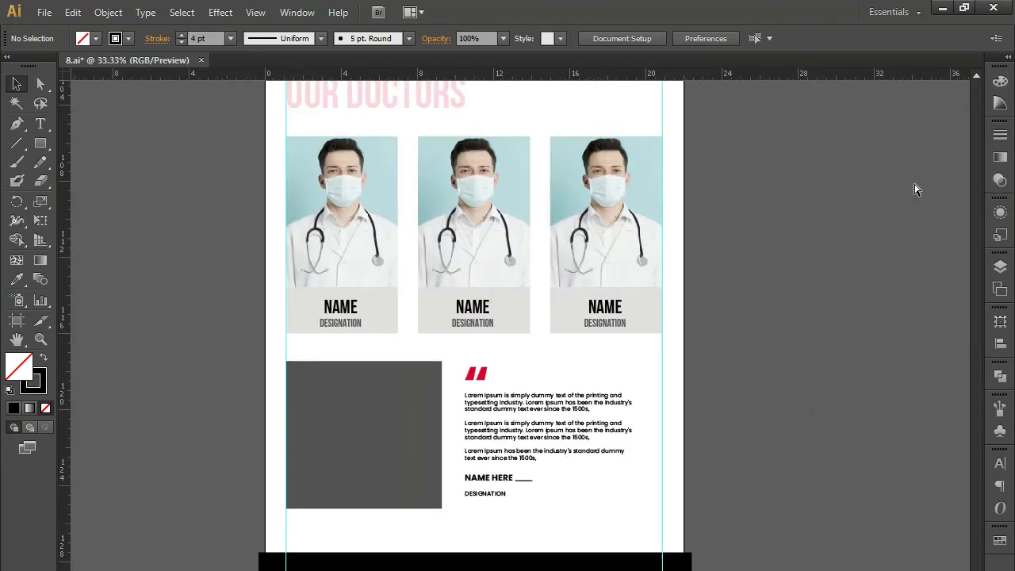
{"action": "left_click_drag", "start_coordinate": [719, 199], "coordinate": [708, 311]}
{"action": "scroll", "coordinate": [708, 311], "scroll_direction": "up", "scroll_amount": 10}
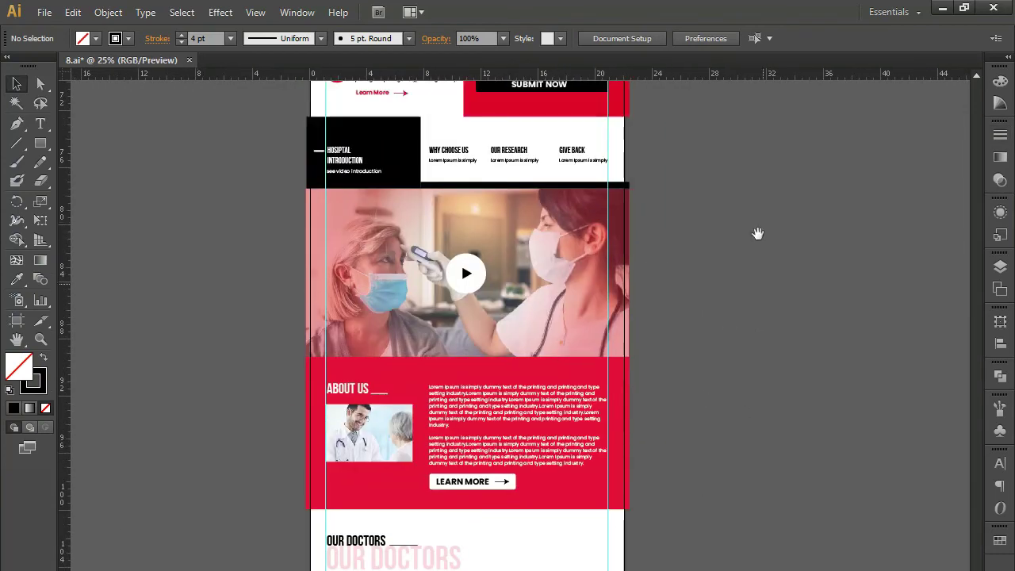
{"action": "scroll", "coordinate": [705, 232], "scroll_direction": "up", "scroll_amount": 8}
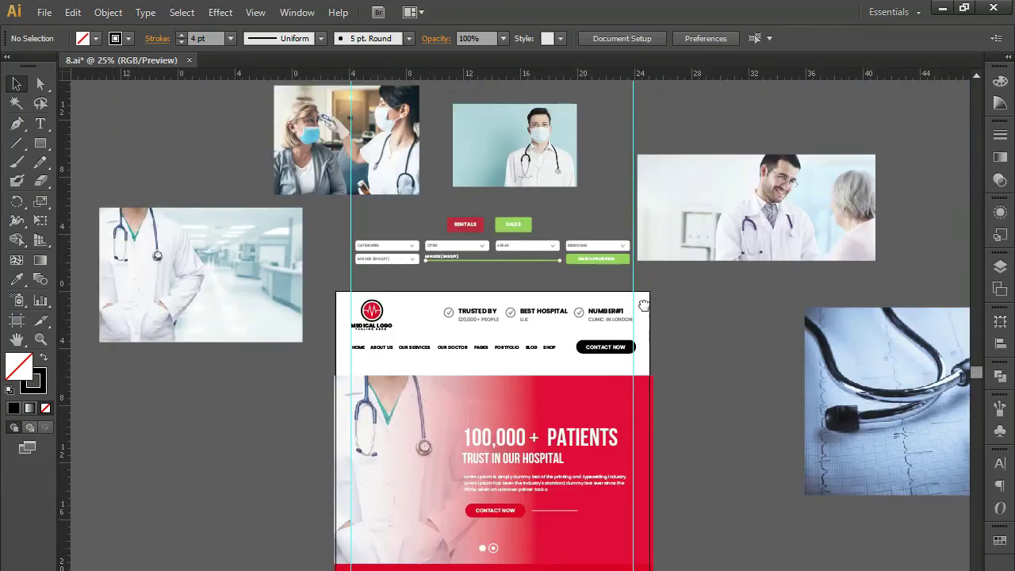
{"action": "left_click_drag", "start_coordinate": [644, 304], "coordinate": [549, 118]}
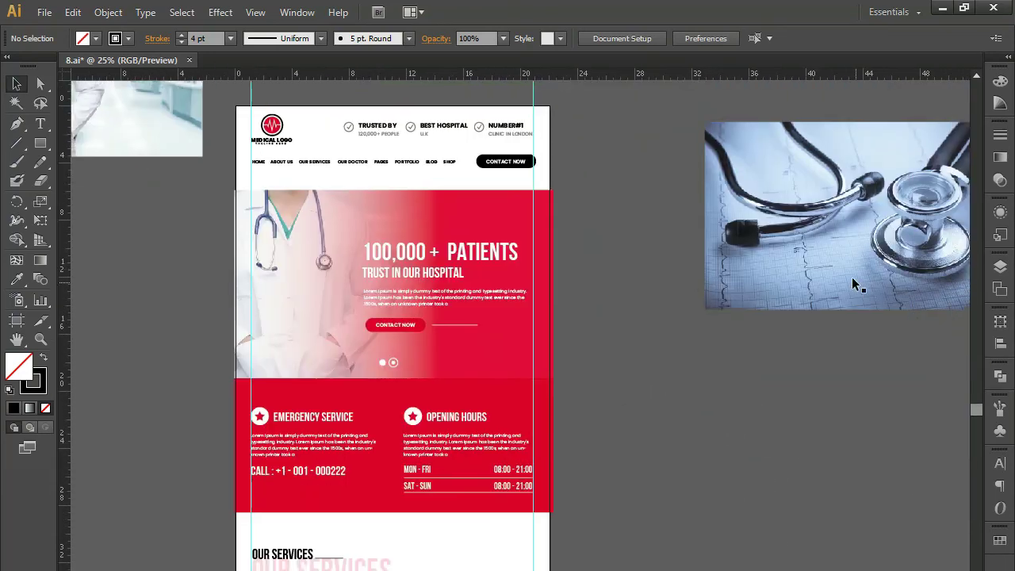
{"action": "left_click", "coordinate": [842, 302]}
{"action": "left_click_drag", "start_coordinate": [820, 259], "coordinate": [745, 570]}
{"action": "left_click_drag", "start_coordinate": [698, 570], "coordinate": [761, 266]}
{"action": "left_click_drag", "start_coordinate": [715, 454], "coordinate": [725, 261]}
{"action": "left_click_drag", "start_coordinate": [819, 185], "coordinate": [519, 543]}
{"action": "left_click_drag", "start_coordinate": [671, 570], "coordinate": [600, 559]}
{"action": "left_click_drag", "start_coordinate": [600, 417], "coordinate": [564, 440]}
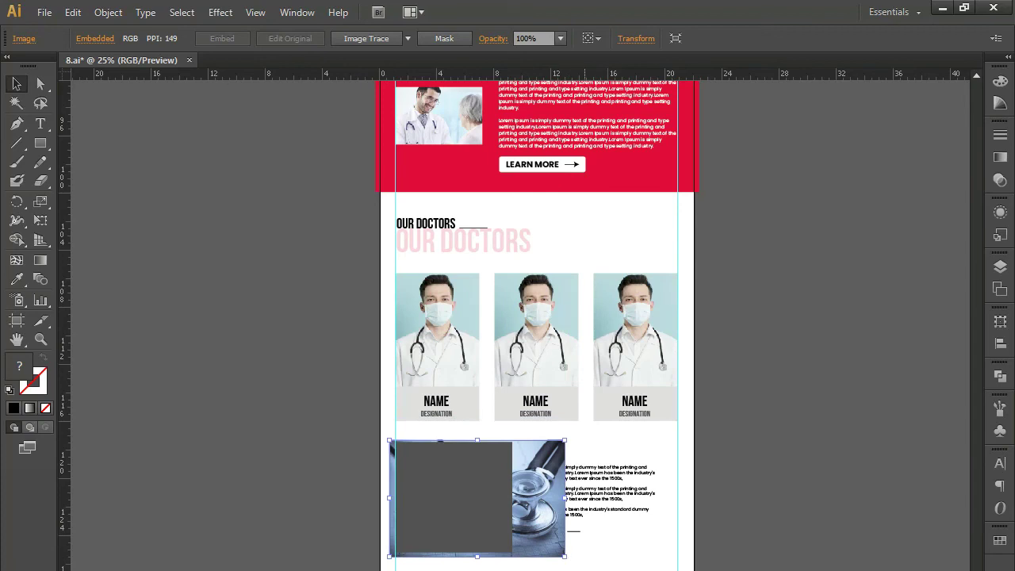
- Shift the stethoscope photo so the stethoscope sits within the grey placeholder, and clip the photo to the placeholder with a clipping mask
{"action": "left_click", "coordinate": [585, 567]}
{"action": "left_click_drag", "start_coordinate": [543, 549], "coordinate": [504, 542]}
{"action": "left_click", "coordinate": [466, 533], "text": "shift"}
{"action": "right_click", "coordinate": [466, 534]}
{"action": "left_click", "coordinate": [516, 569]}
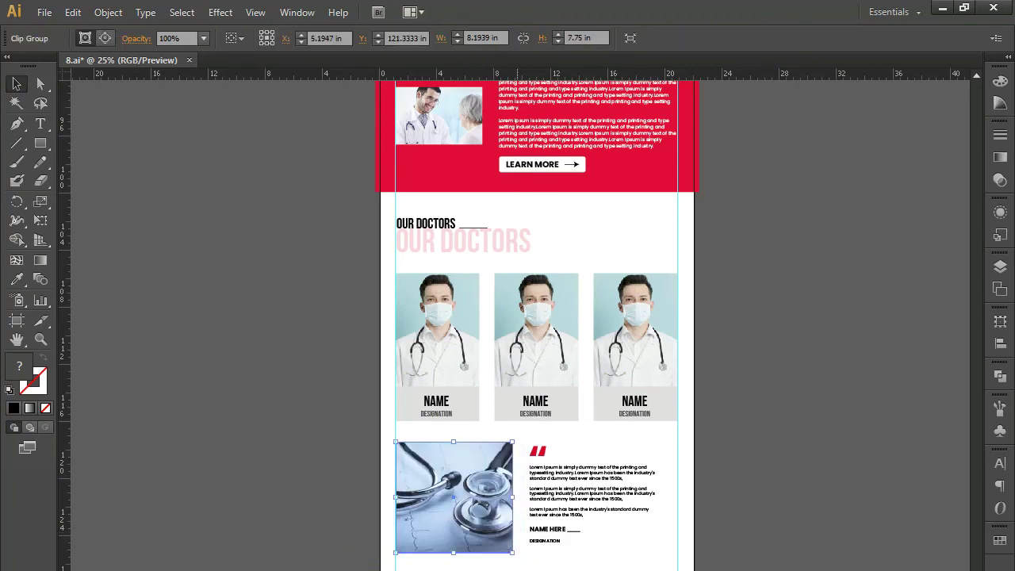
- Deselect the clipped photo and examine the "Our Doctors" cards and the testimonial block up close
{"action": "left_click_drag", "start_coordinate": [627, 555], "coordinate": [604, 521]}
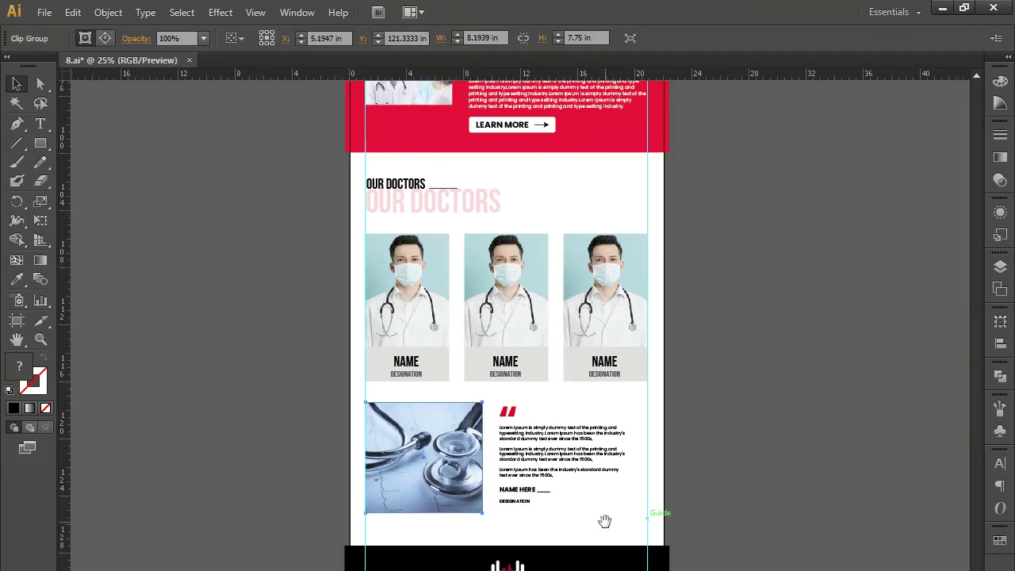
{"action": "key", "text": "ctrl+plus"}
{"action": "scroll", "coordinate": [603, 519], "scroll_direction": "up", "scroll_amount": 3}
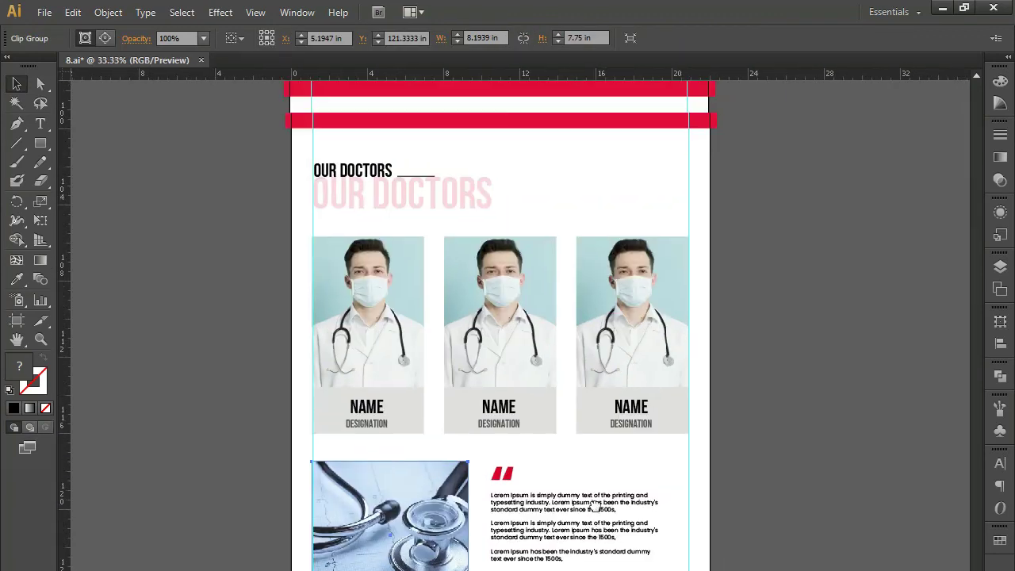
{"action": "key", "text": "ctrl+plus"}
{"action": "left_click_drag", "start_coordinate": [607, 368], "coordinate": [607, 390]}
{"action": "left_click", "coordinate": [866, 484]}
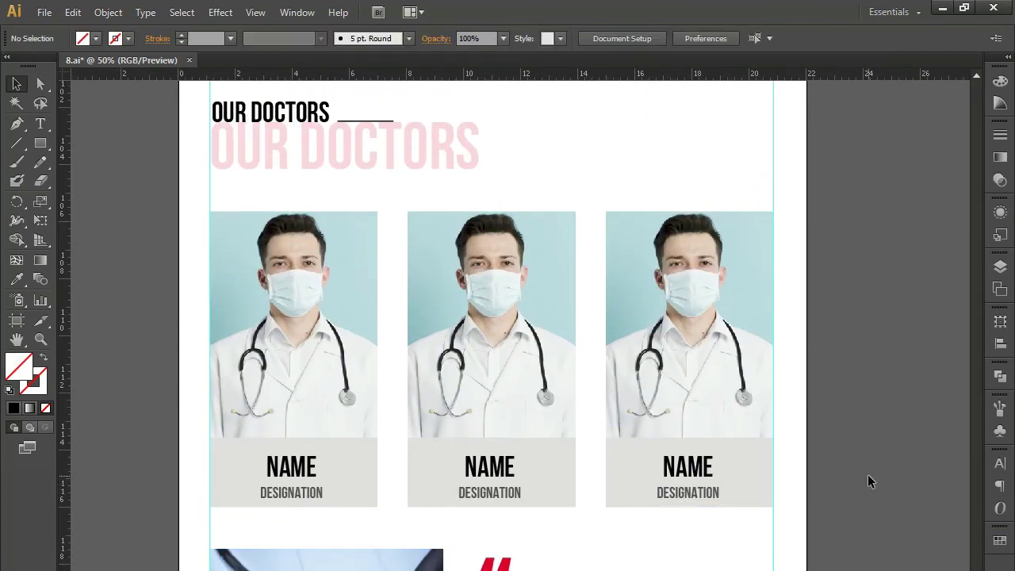